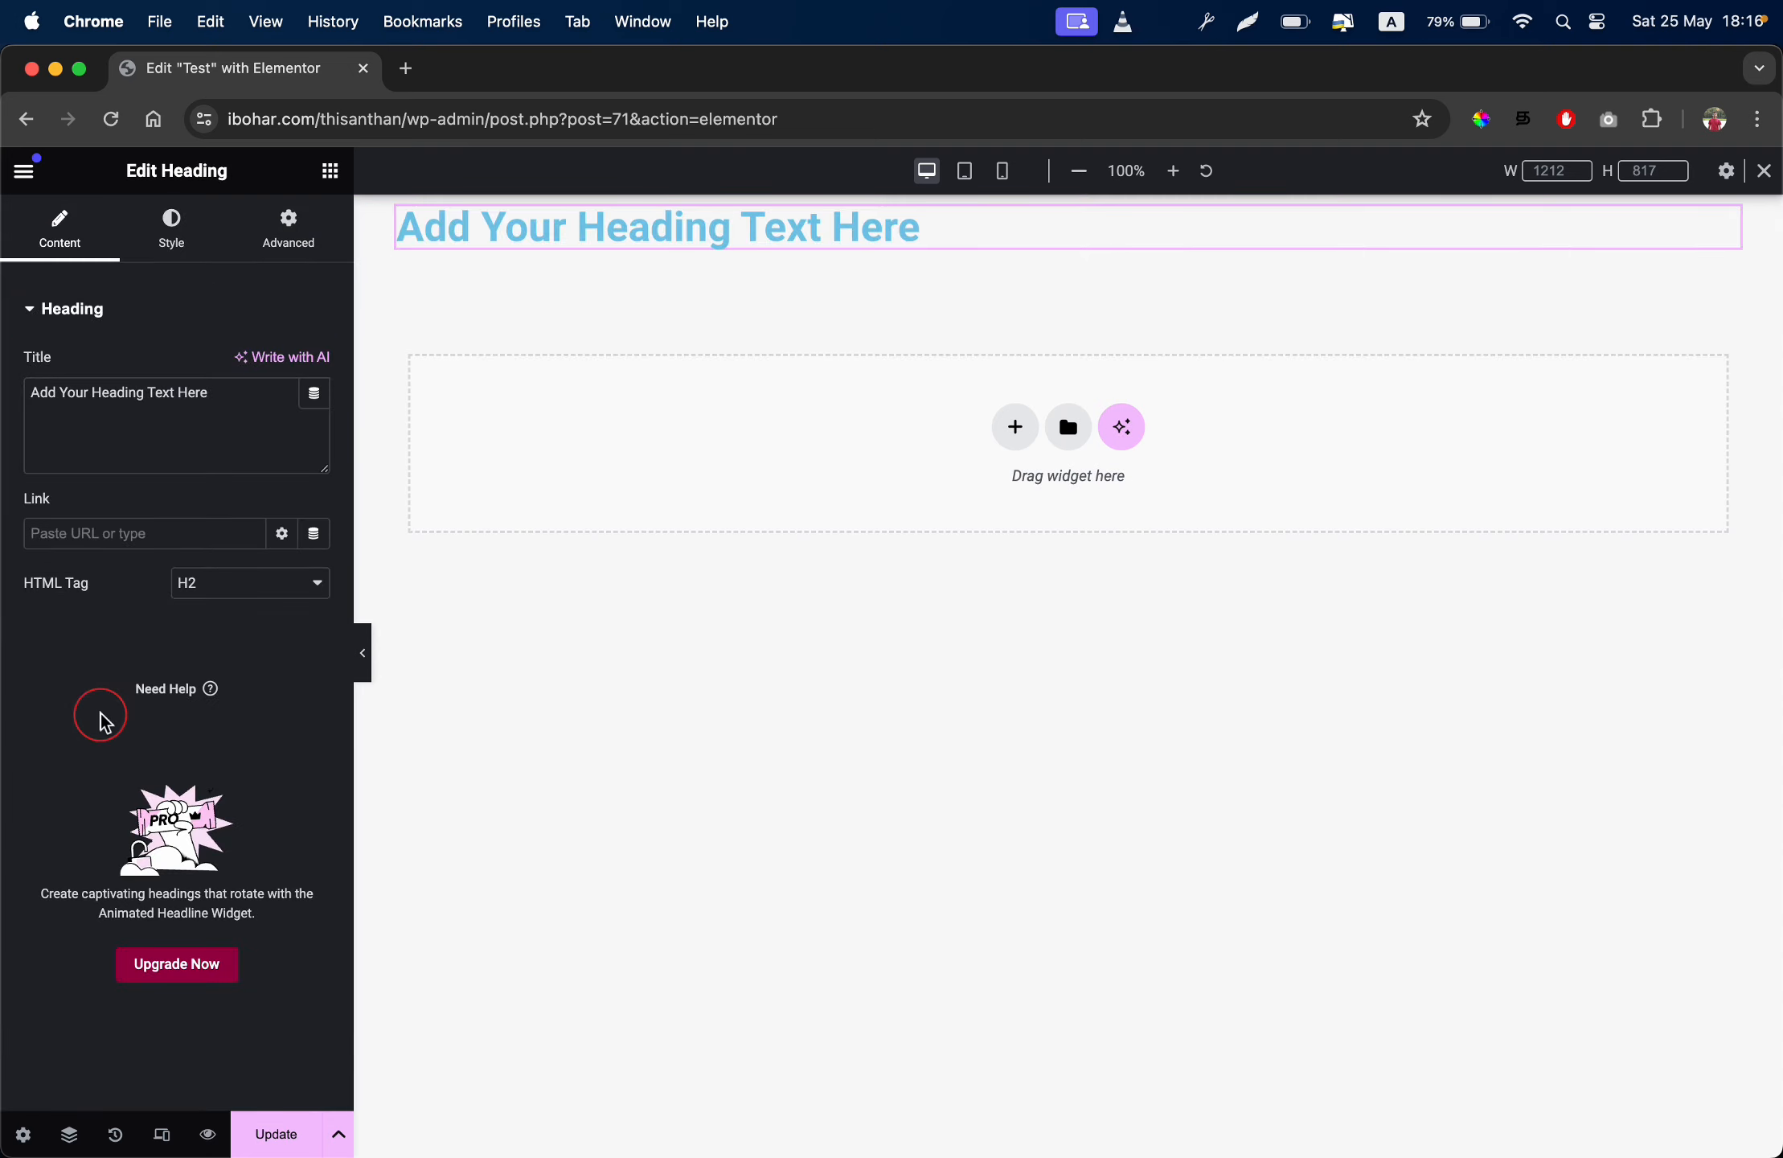
Add a Text Editor widget and a Button widget below the heading
{"action": "left_click", "coordinate": [332, 171]}
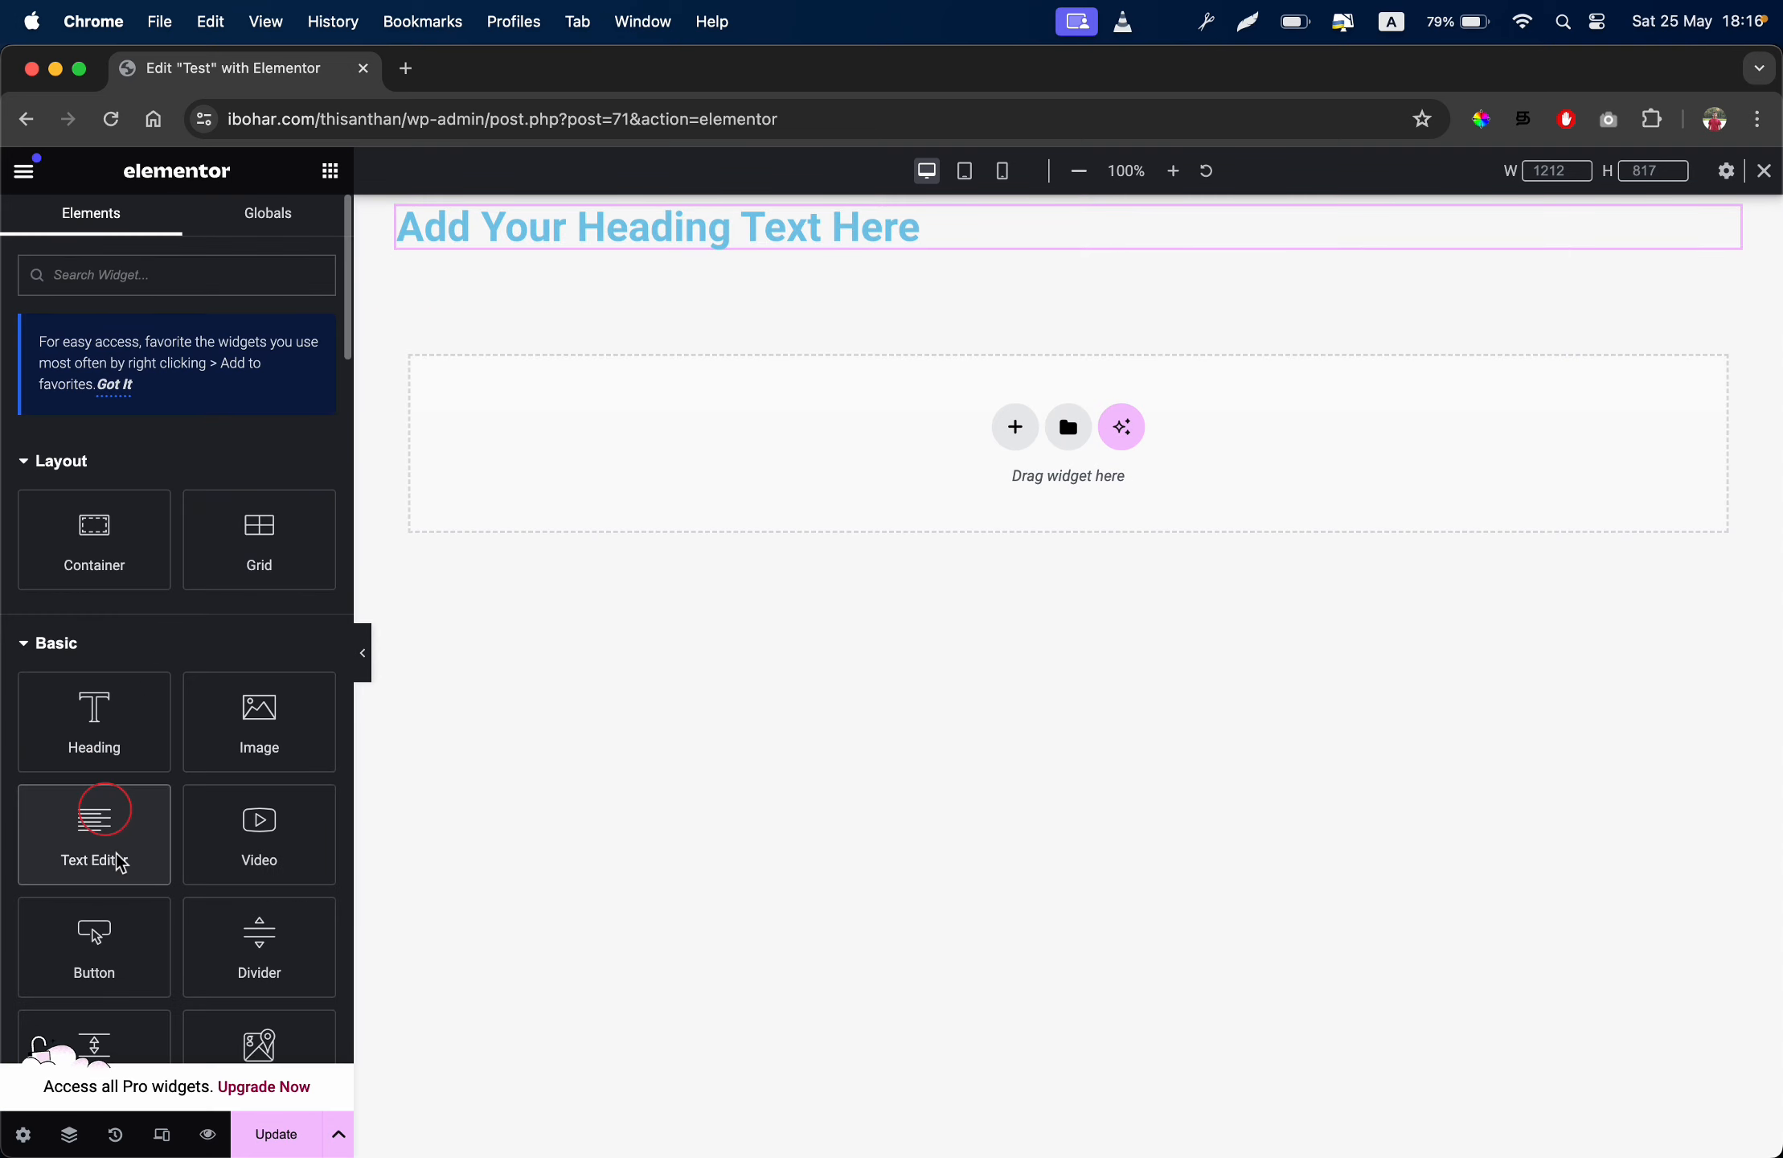
{"action": "left_click", "coordinate": [112, 816]}
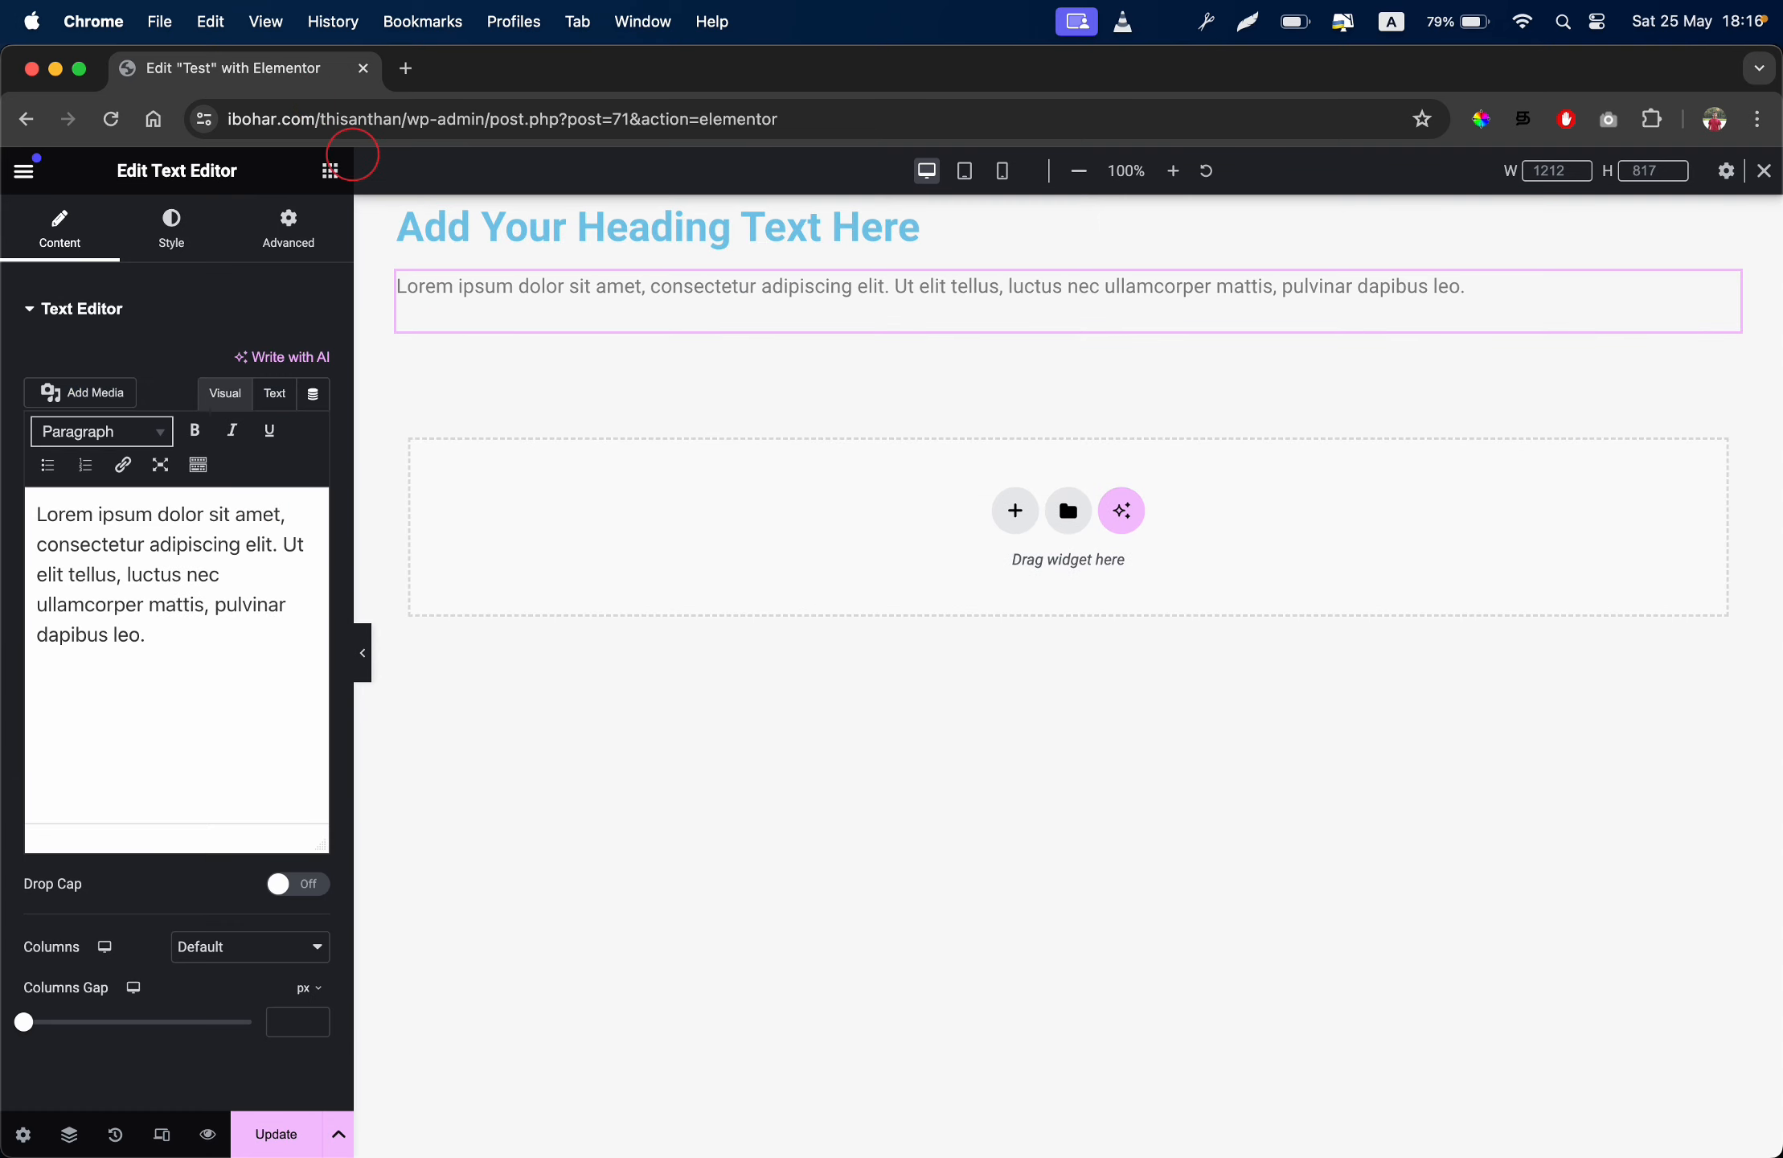
{"action": "left_click", "coordinate": [330, 172]}
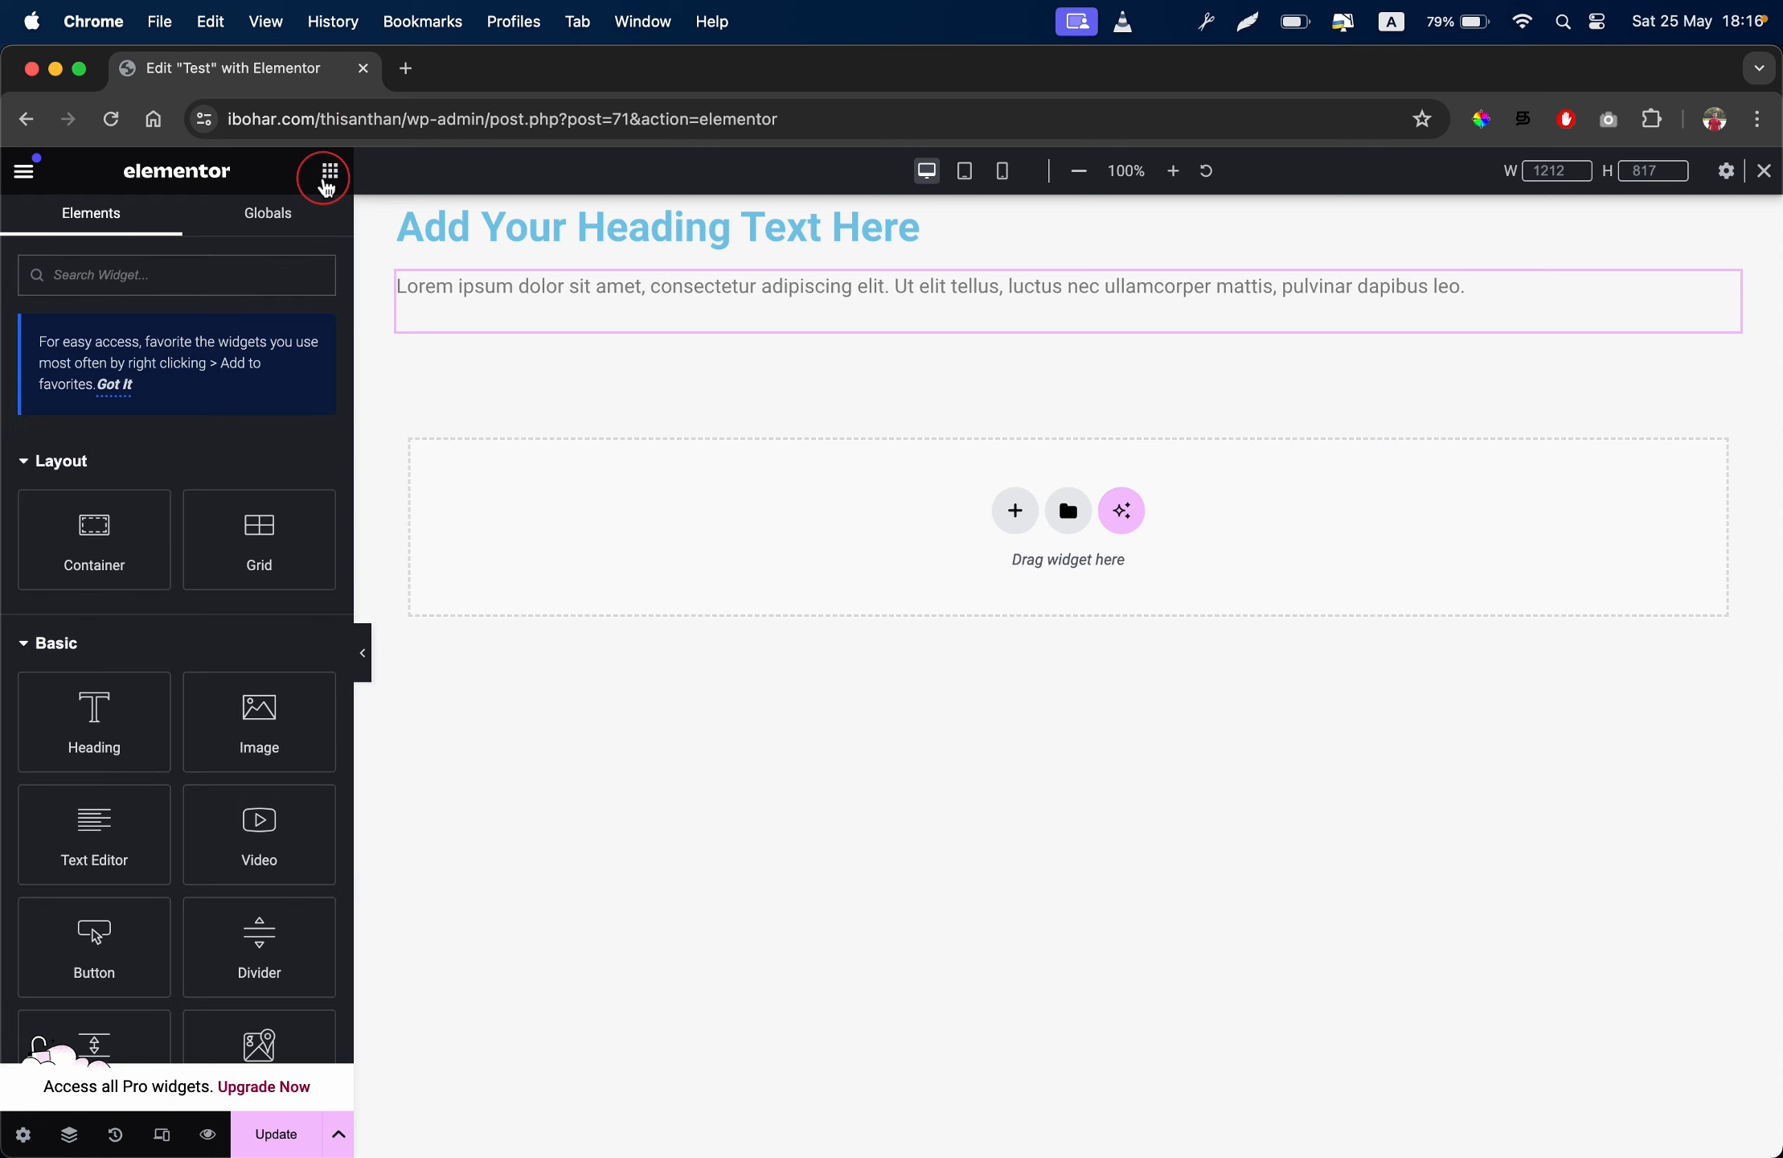
{"action": "left_click_drag", "start_coordinate": [131, 943], "coordinate": [716, 326]}
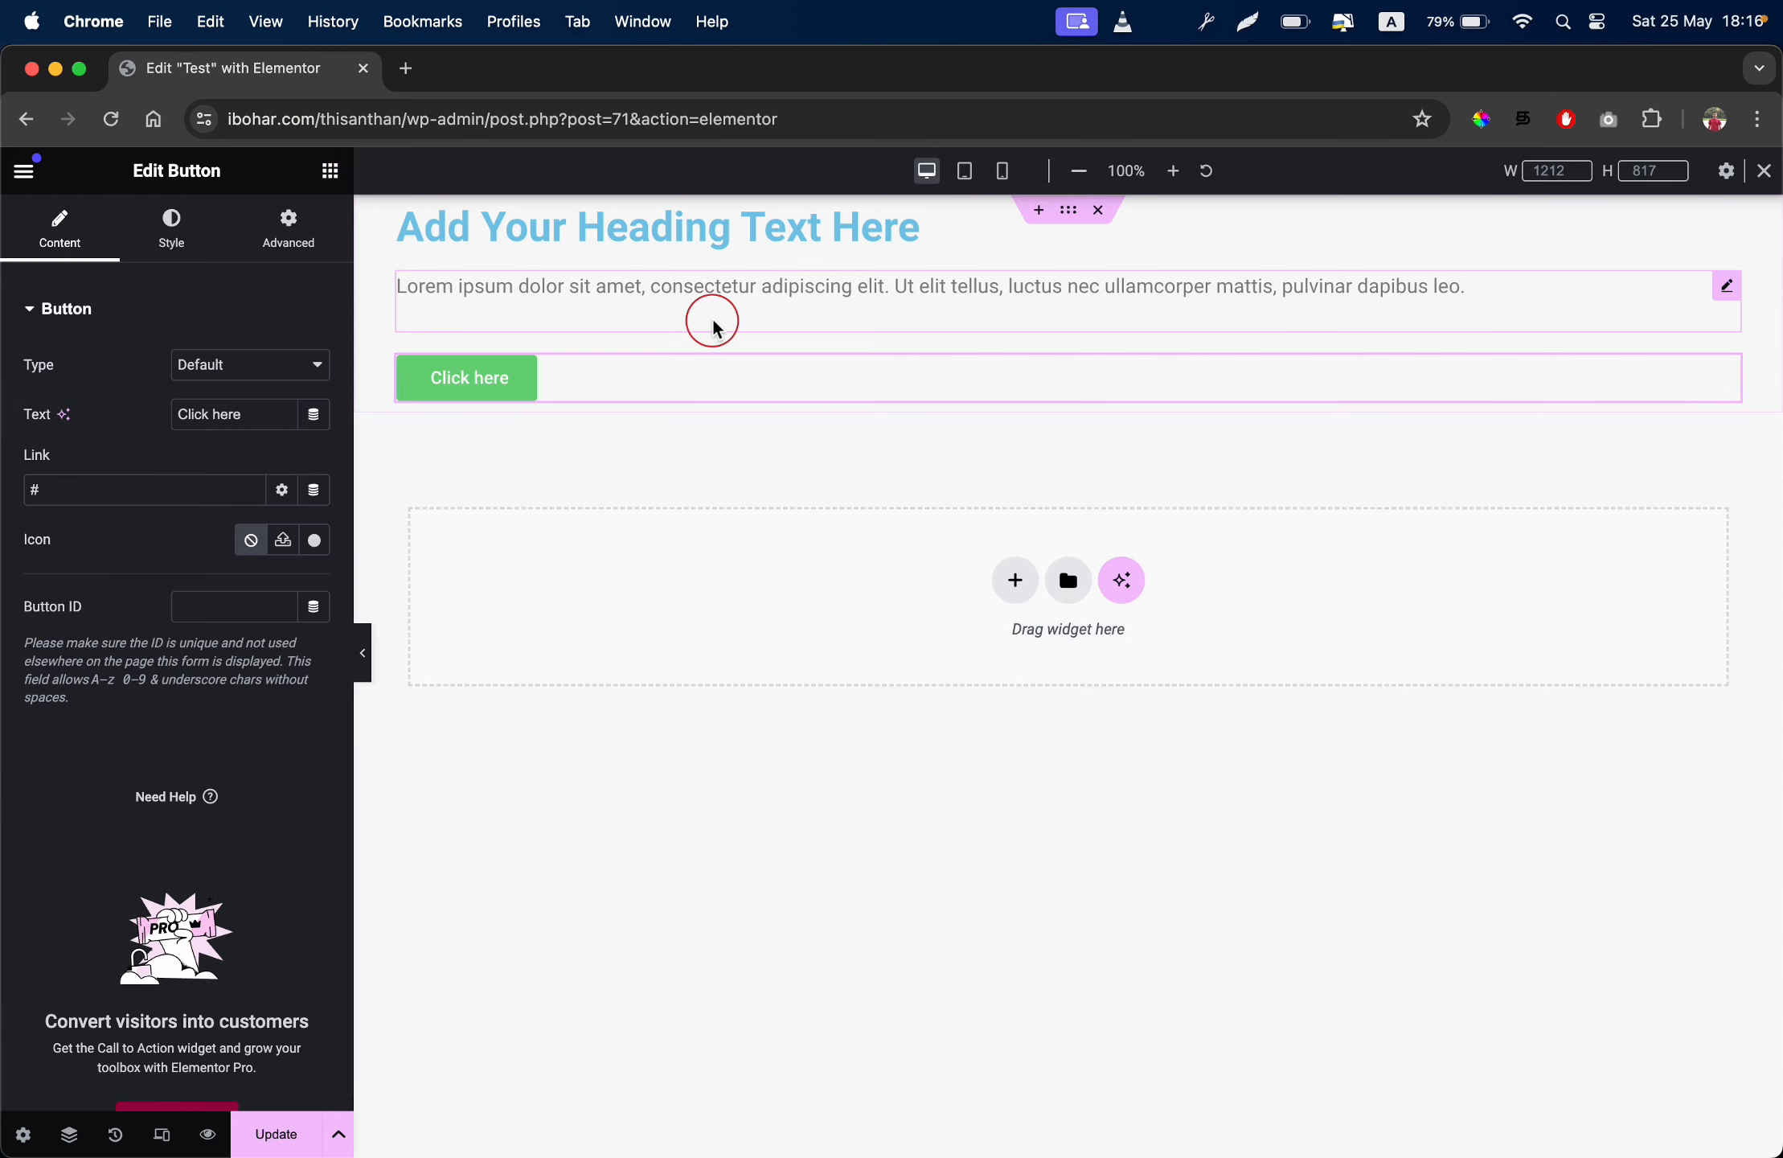
Give the container a Classic background with the media library image of the woman in a white T-shirt against beige, first row
{"action": "left_click", "coordinate": [1071, 209]}
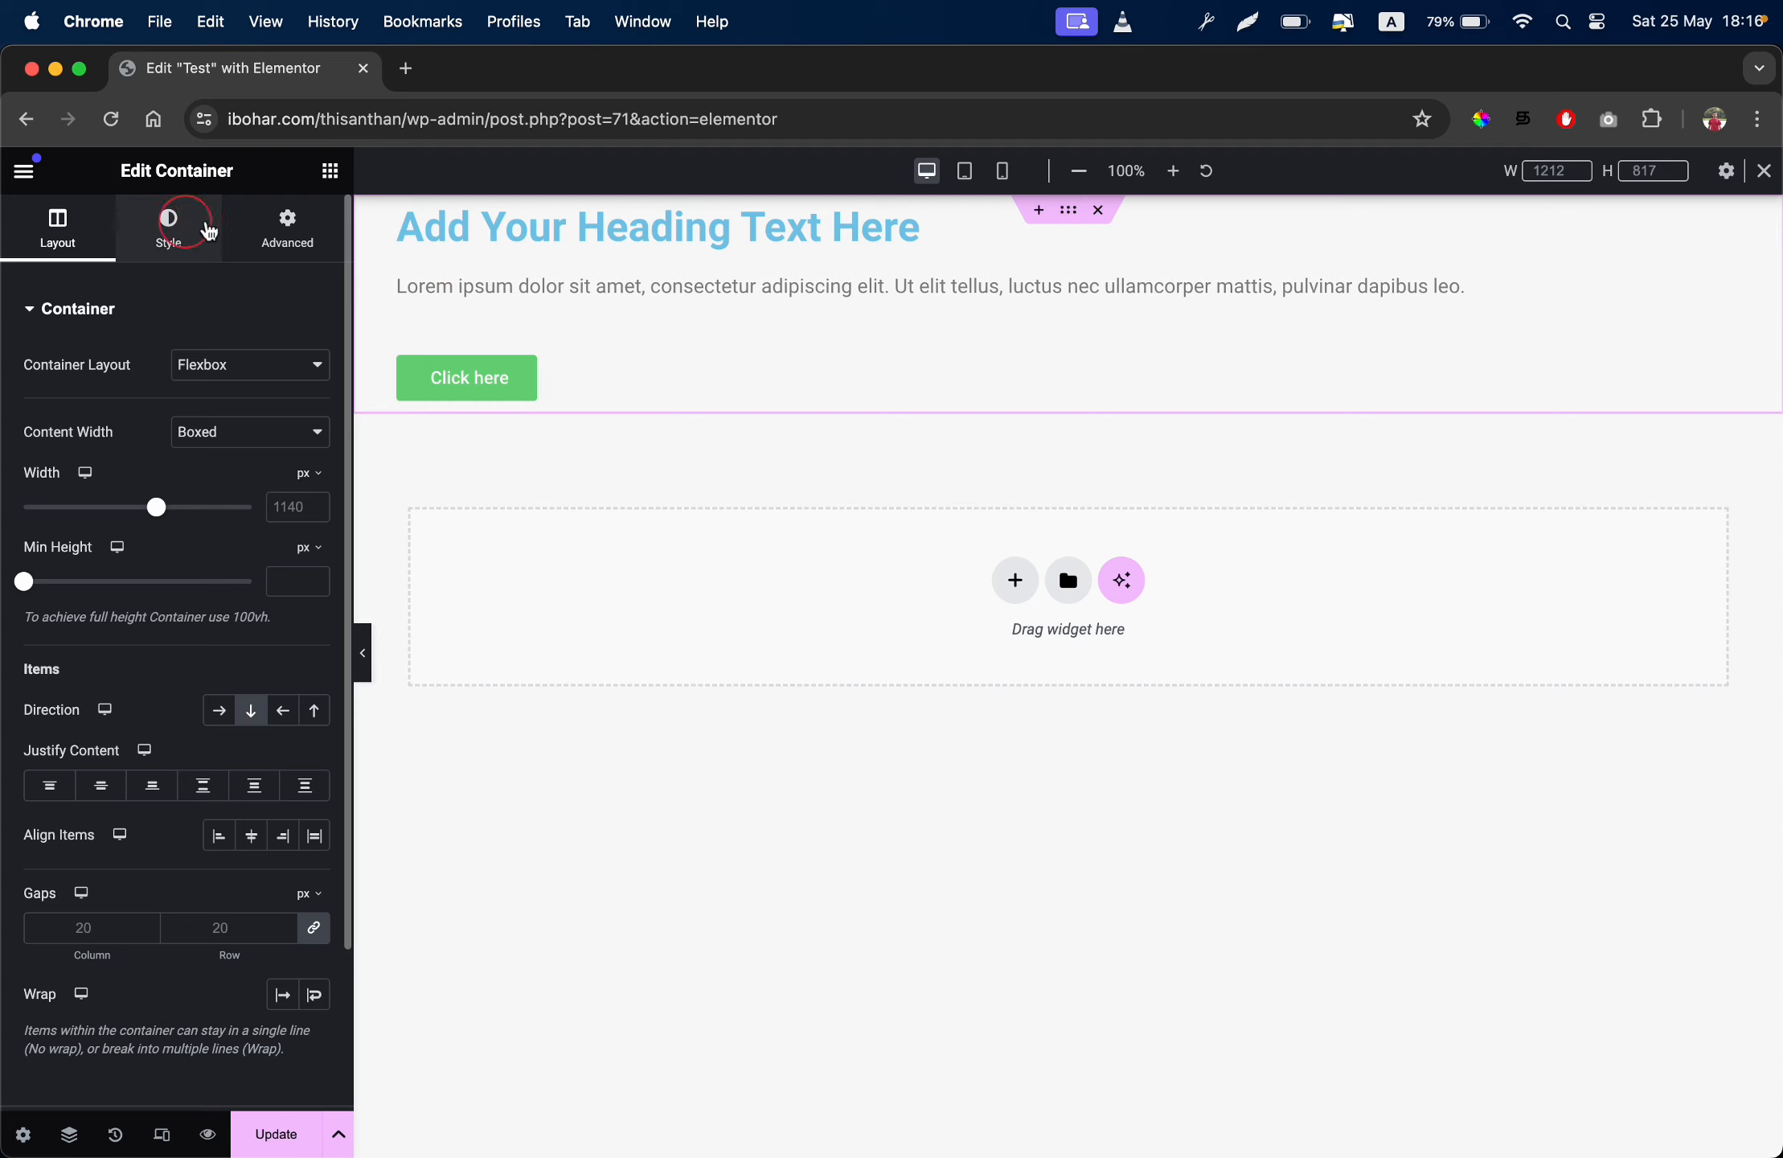
{"action": "left_click", "coordinate": [167, 240]}
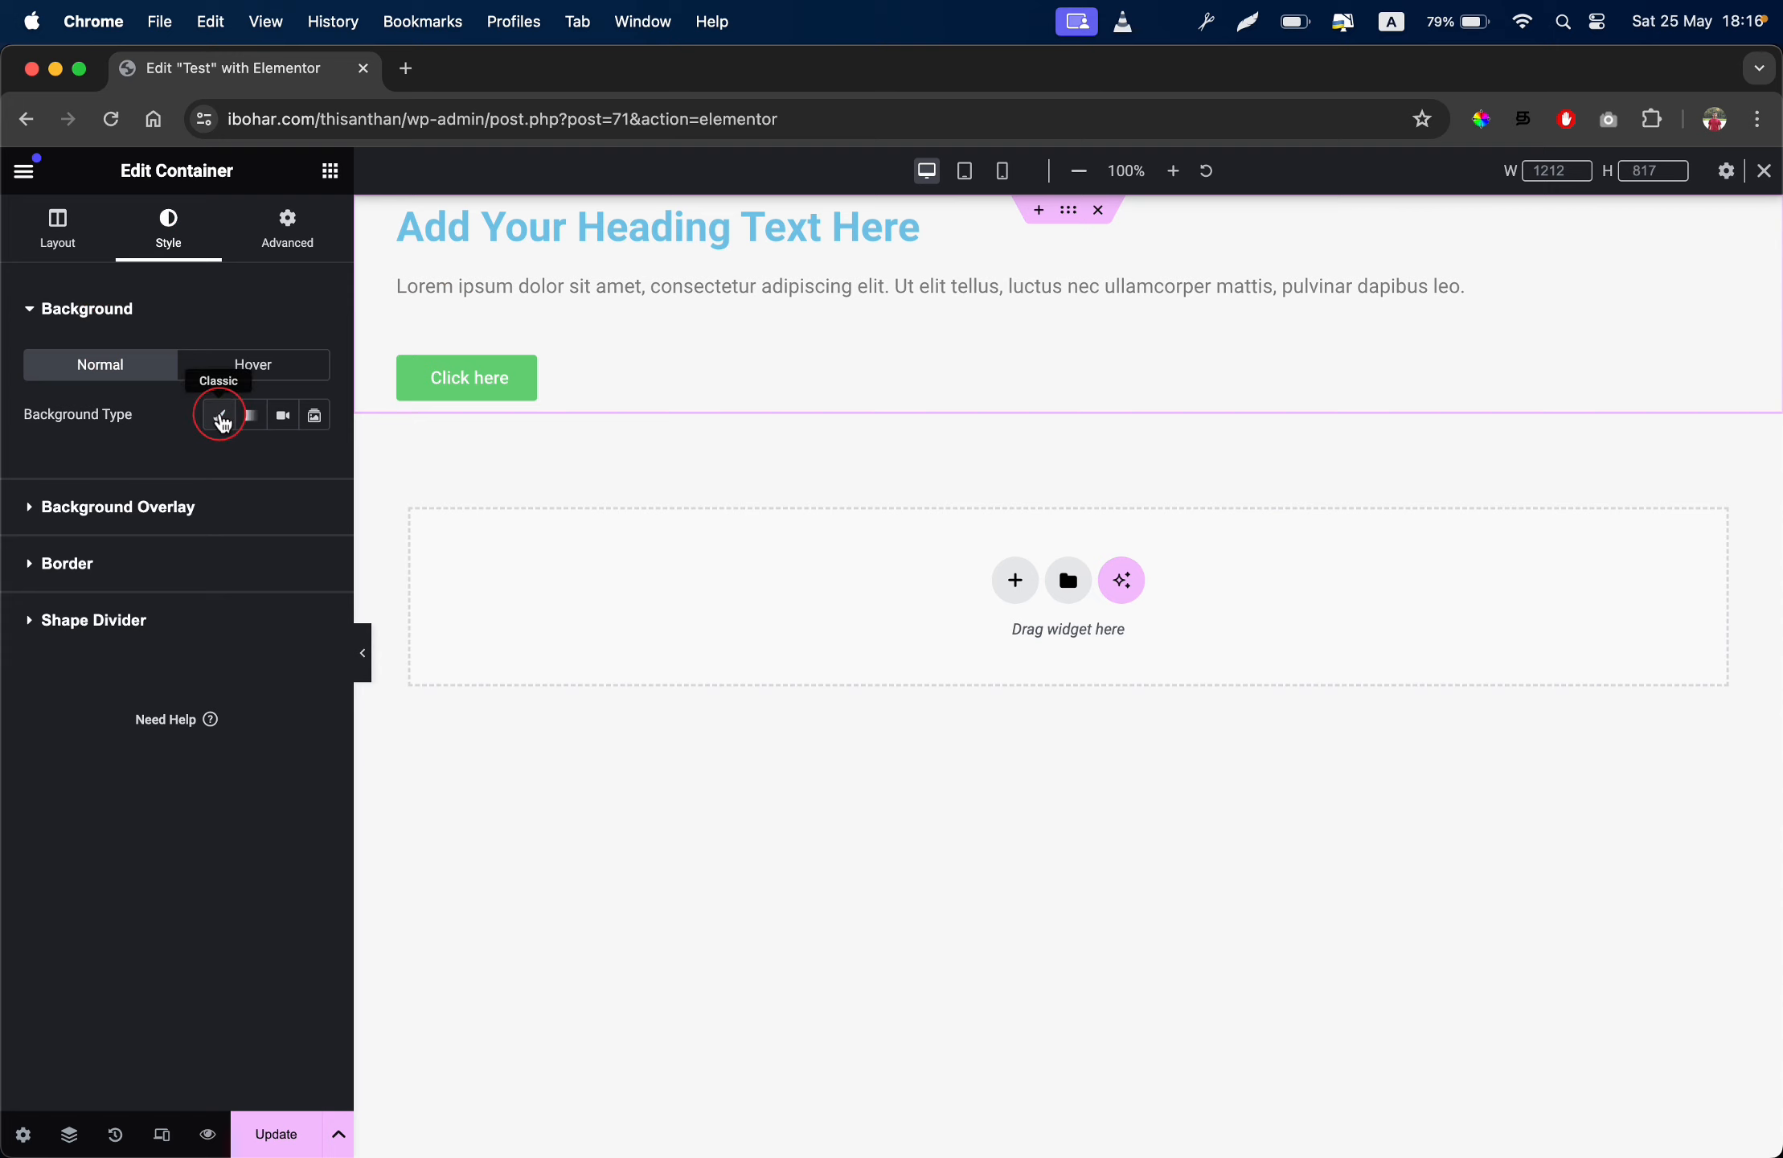
{"action": "left_click", "coordinate": [221, 418]}
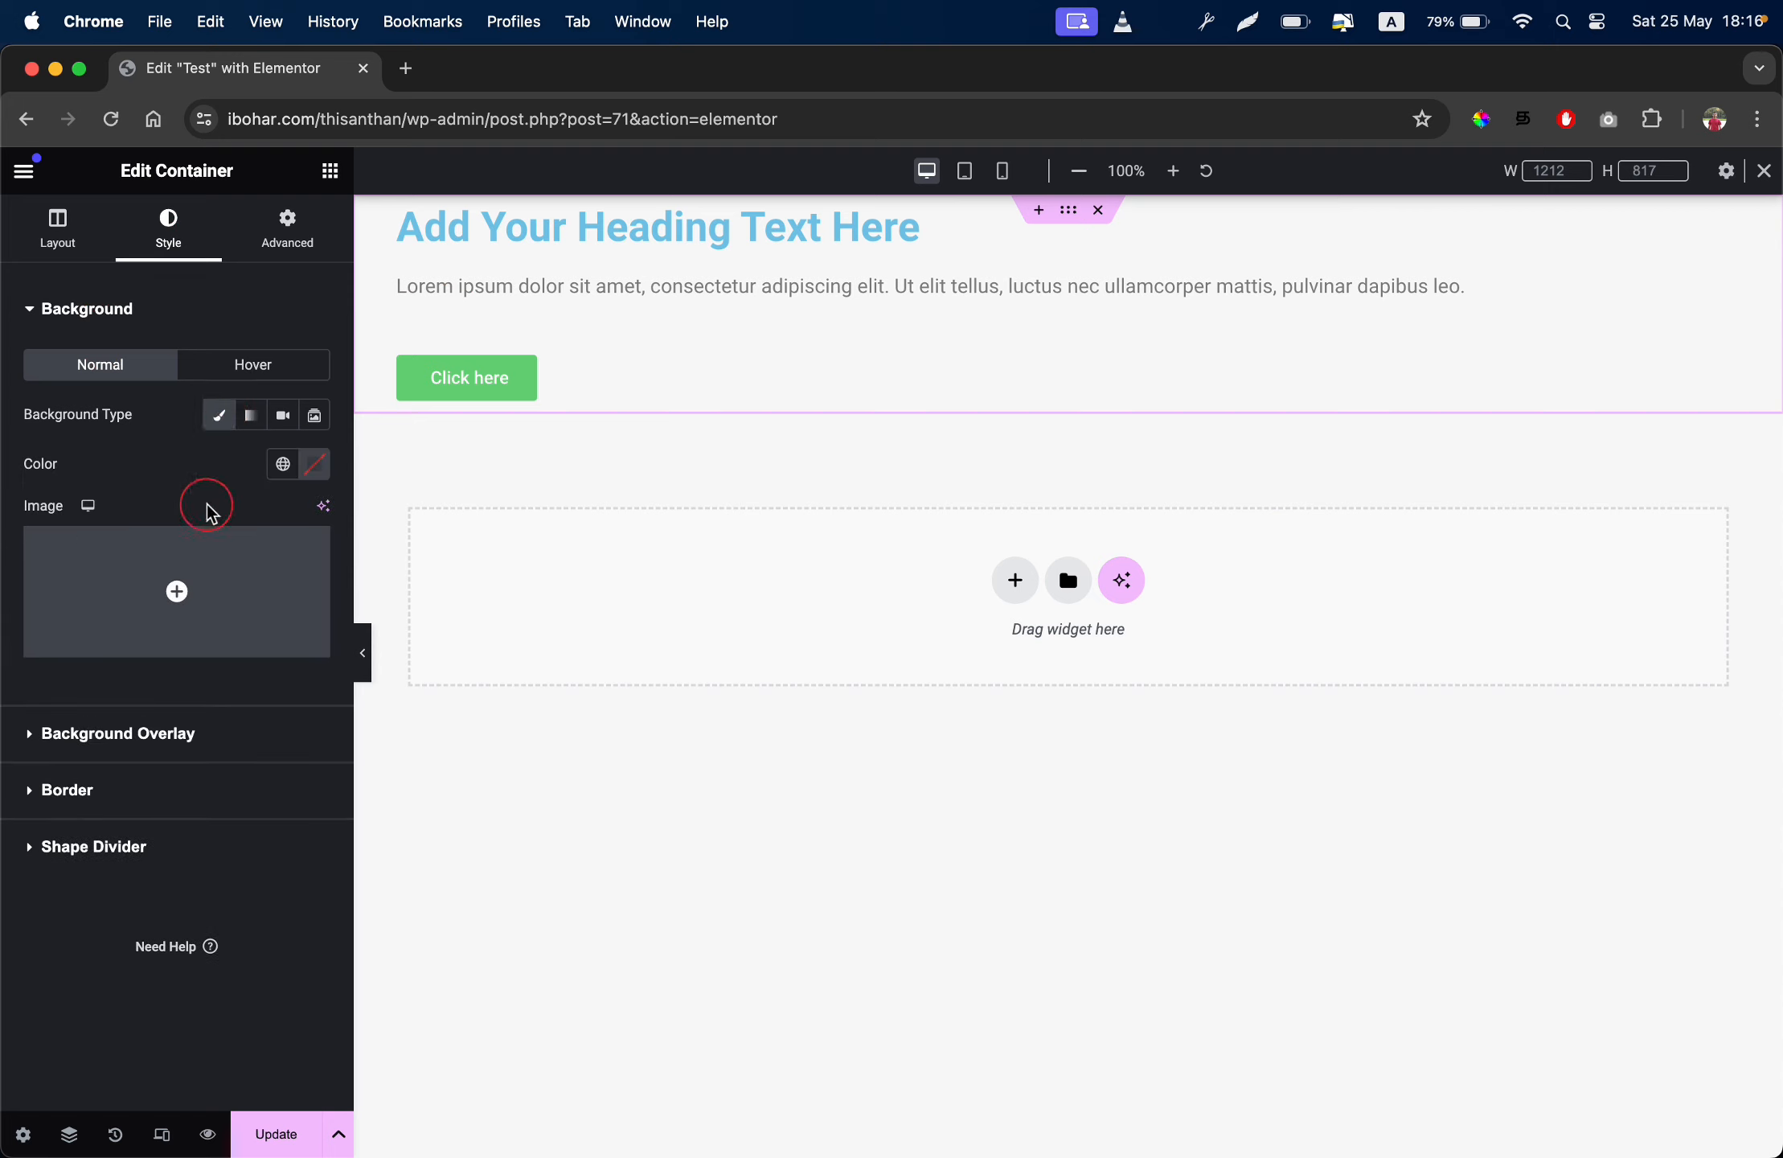
{"action": "mouse_move", "coordinate": [190, 565]}
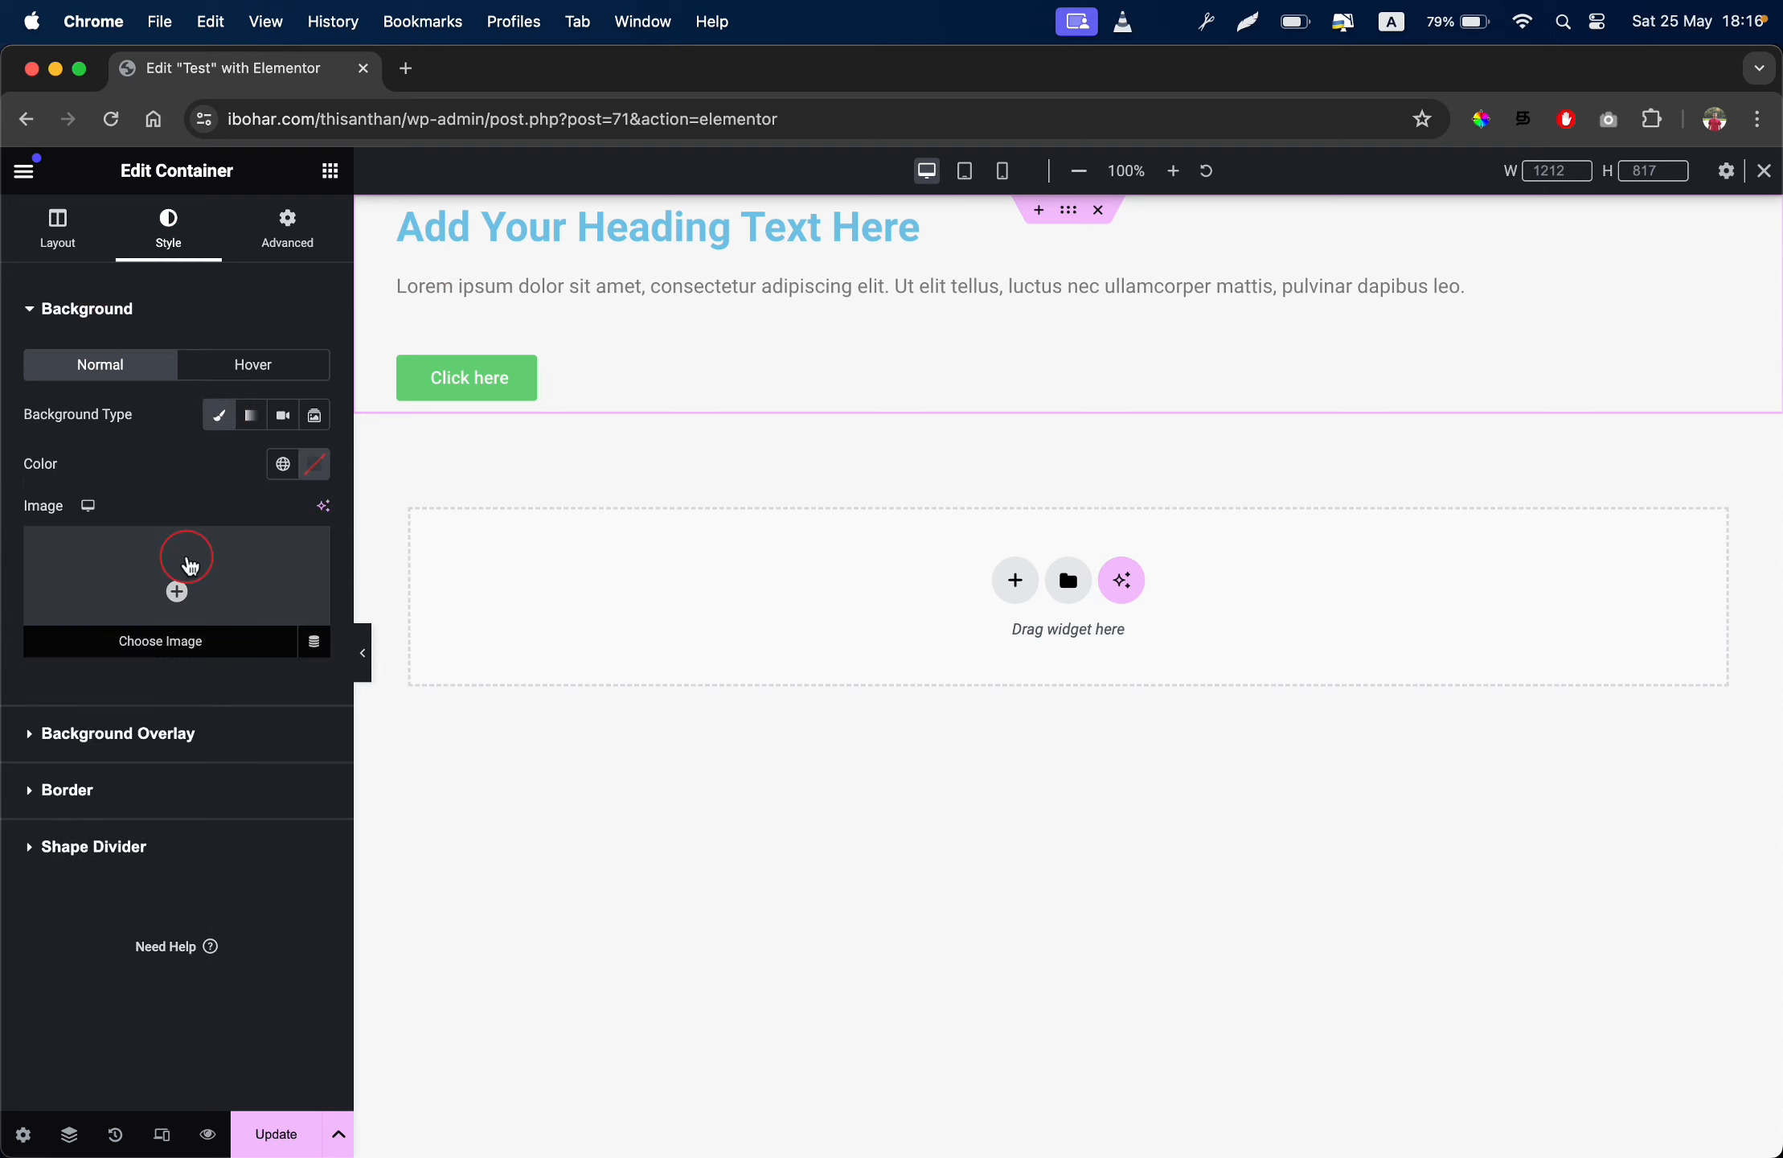
{"action": "left_click", "coordinate": [189, 566]}
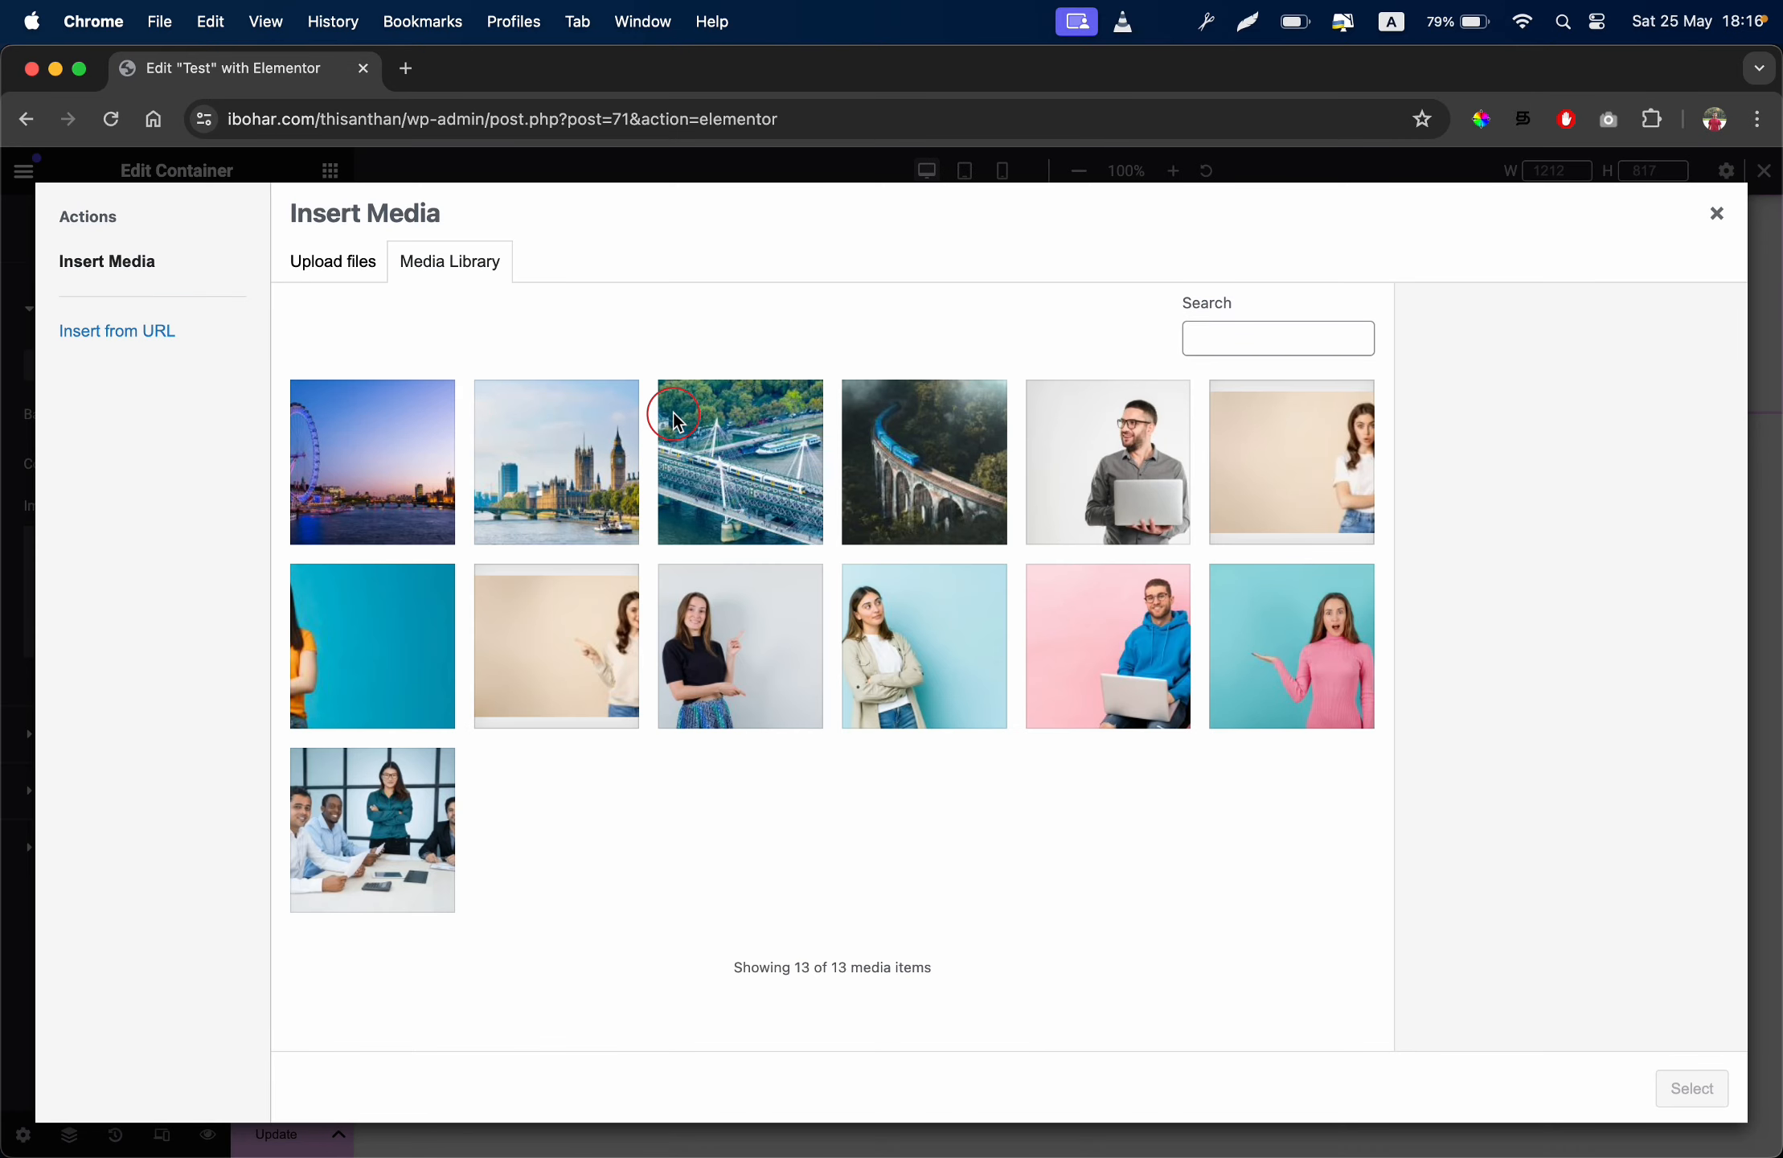
{"action": "left_click", "coordinate": [1258, 465]}
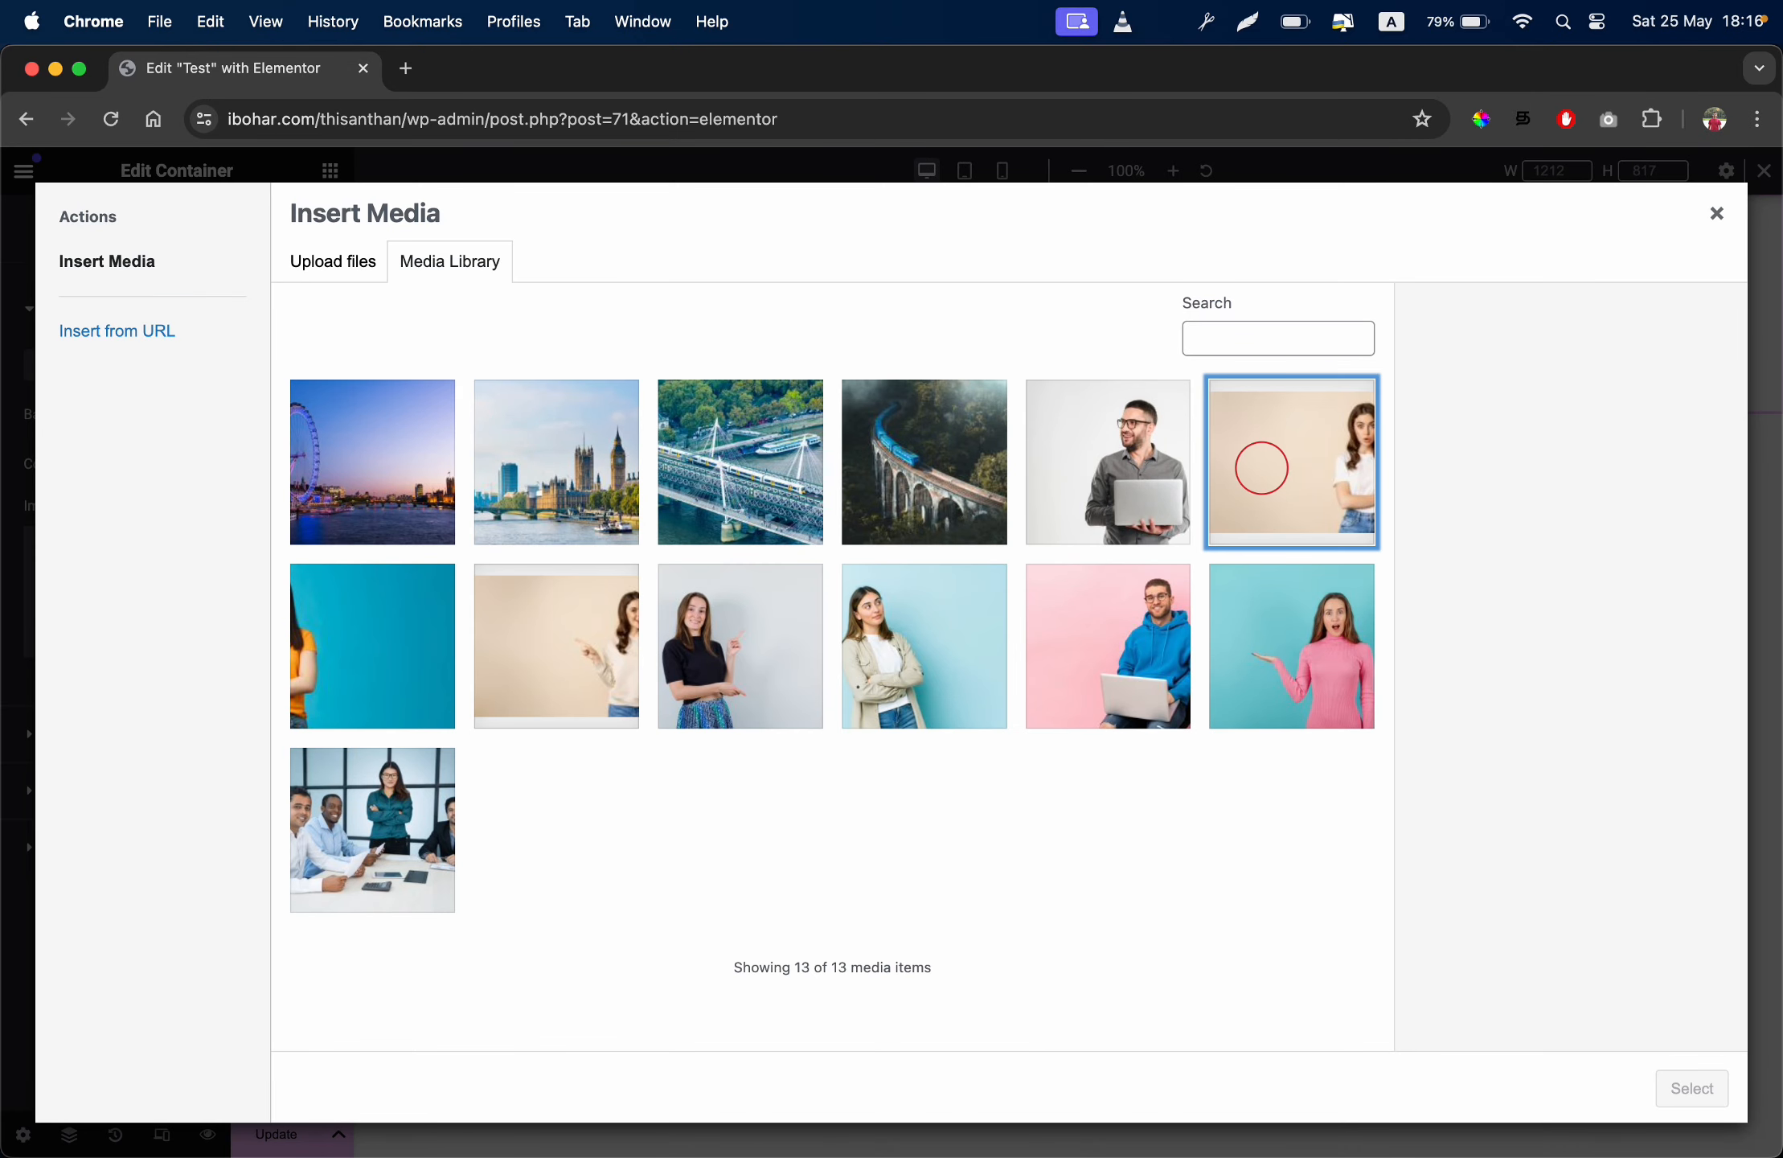
{"action": "left_click", "coordinate": [1689, 1087]}
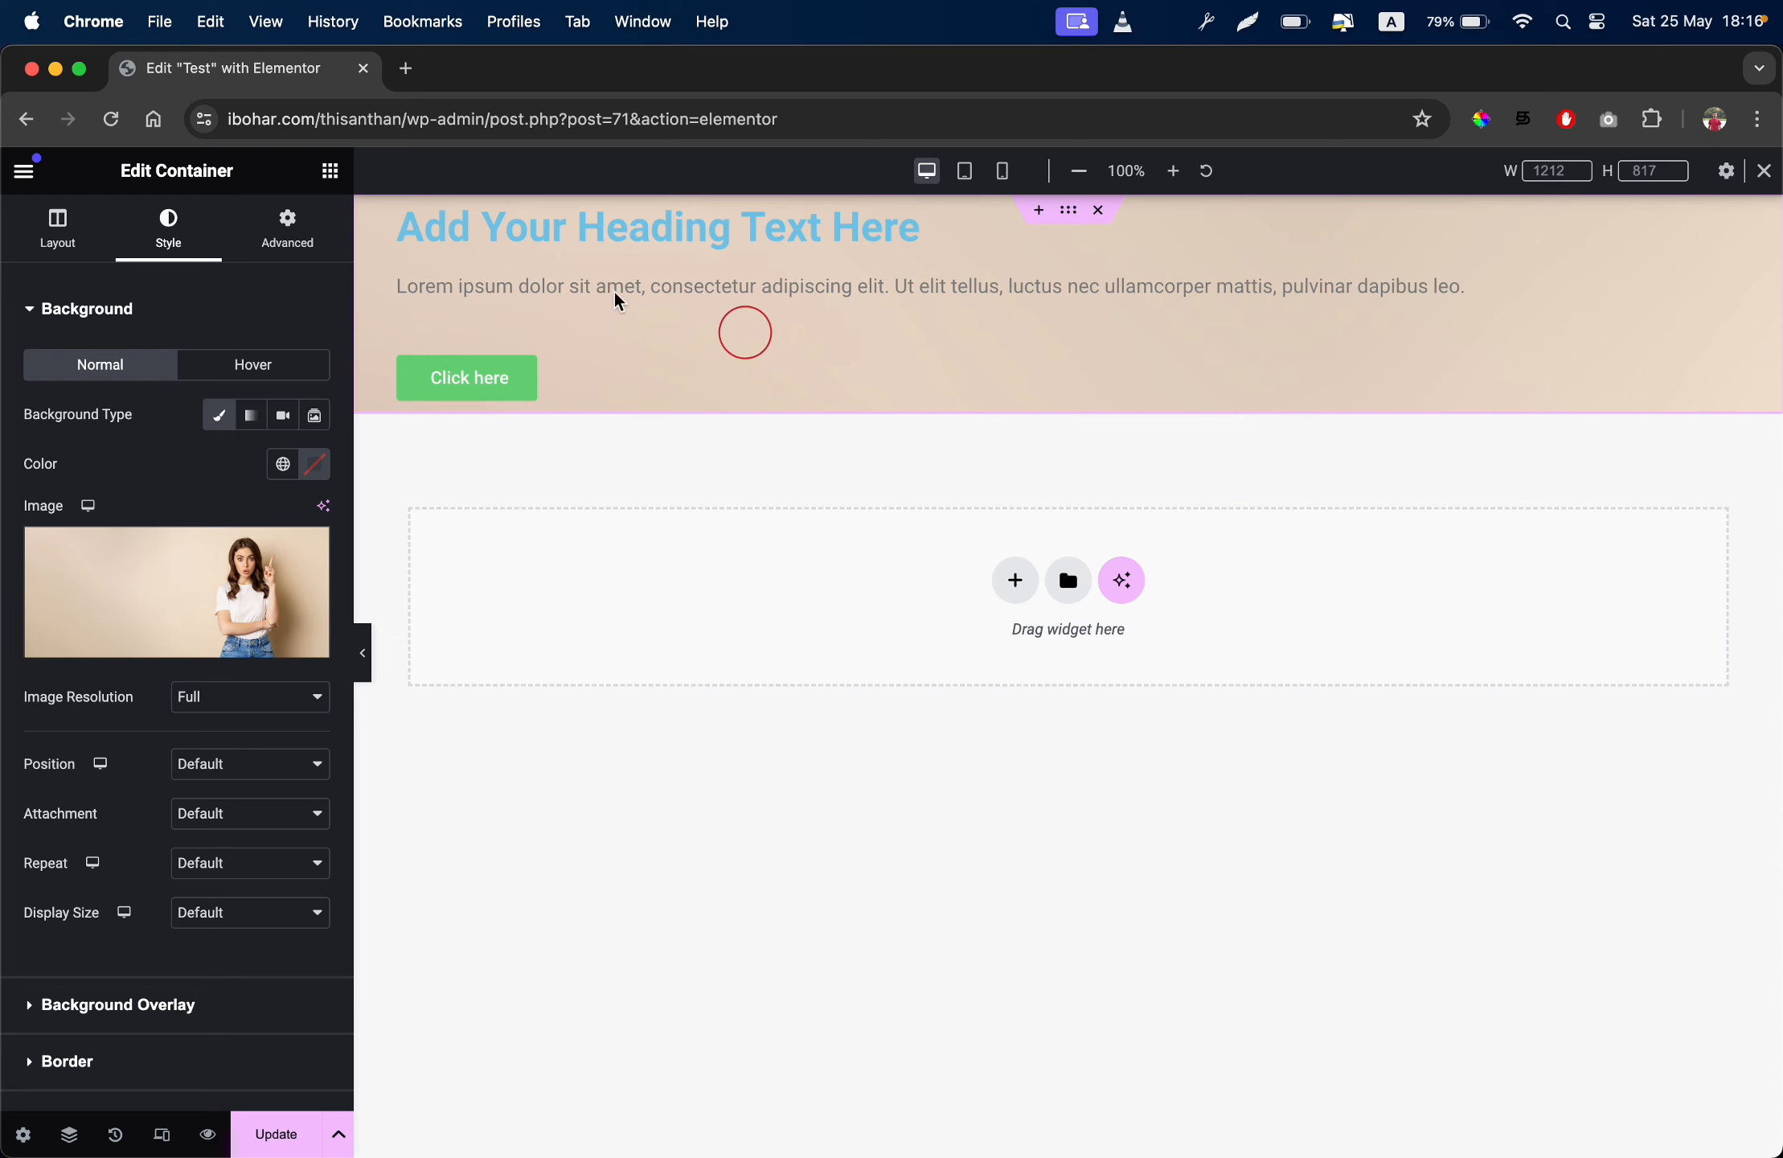
Set the container's minimum height to 580 px and justify its content to the center
{"action": "left_click", "coordinate": [62, 229]}
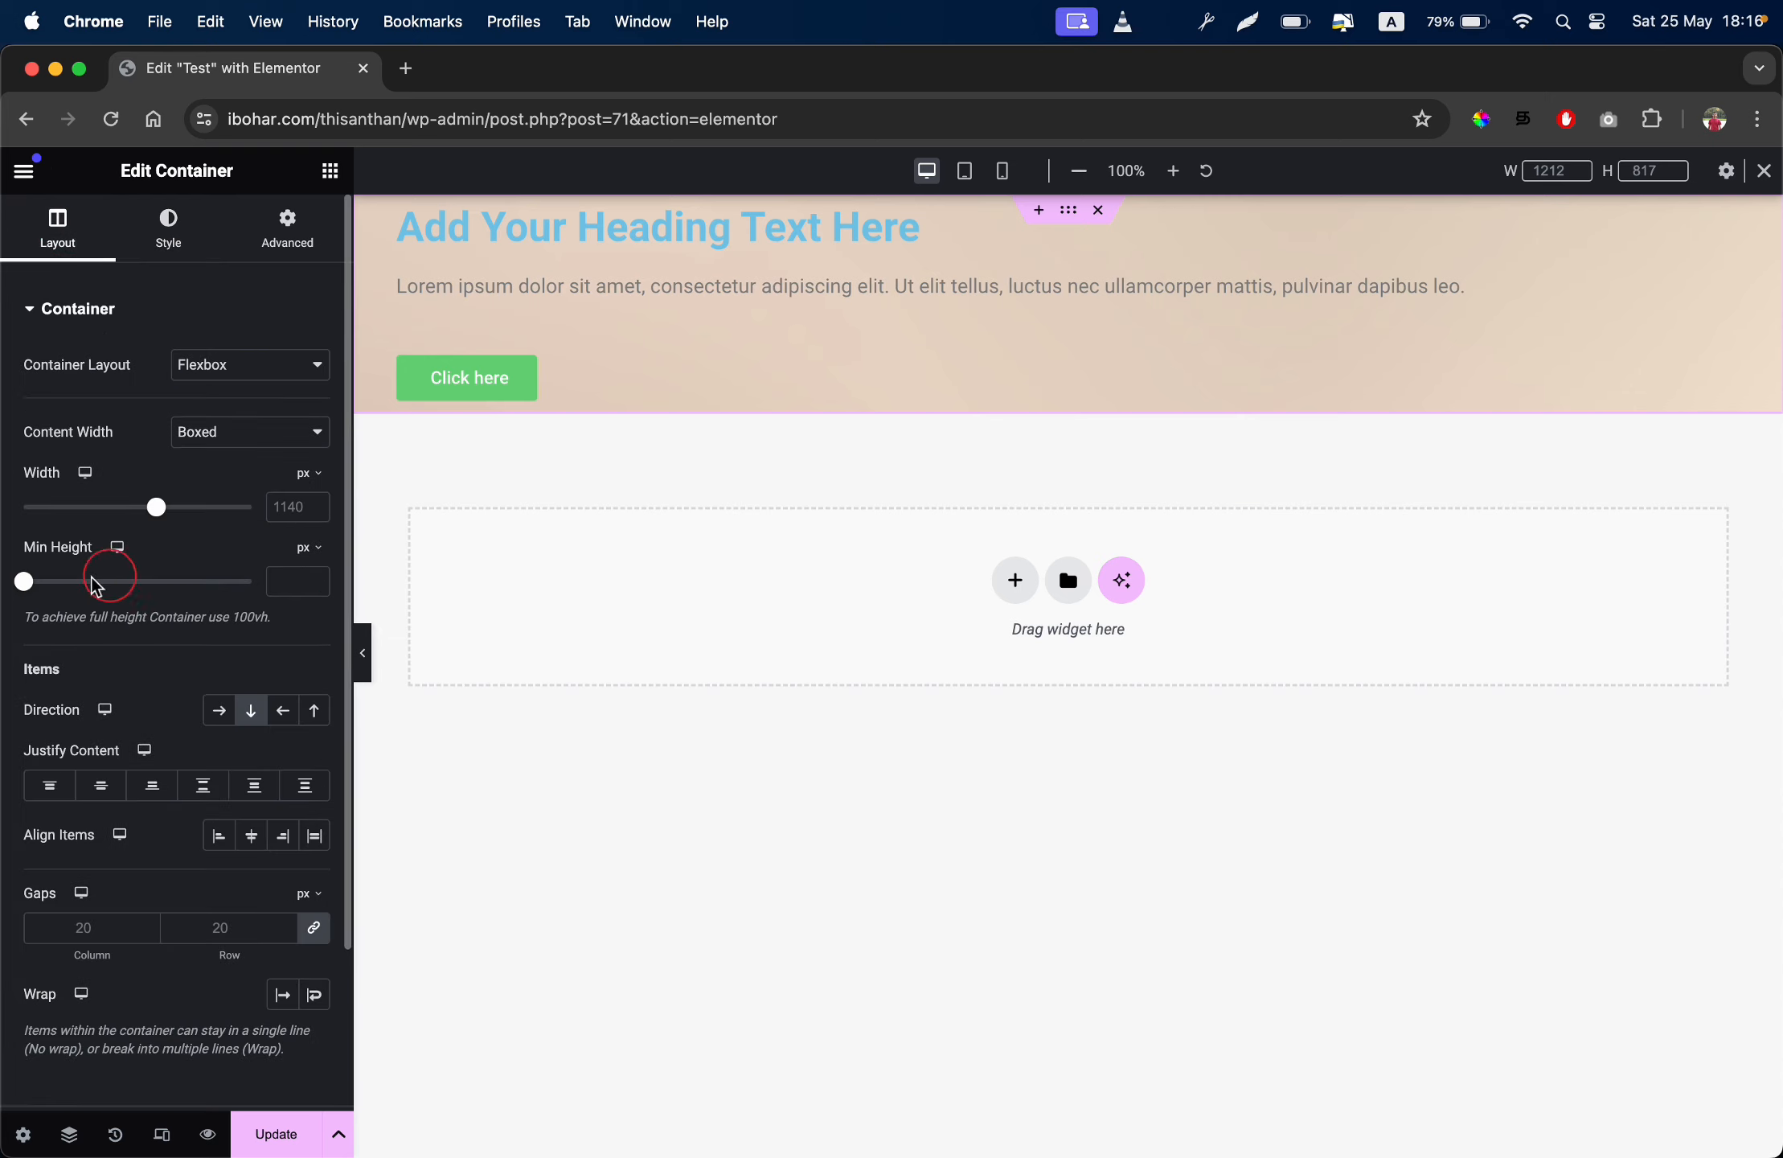
{"action": "left_click_drag", "start_coordinate": [24, 580], "coordinate": [84, 580]}
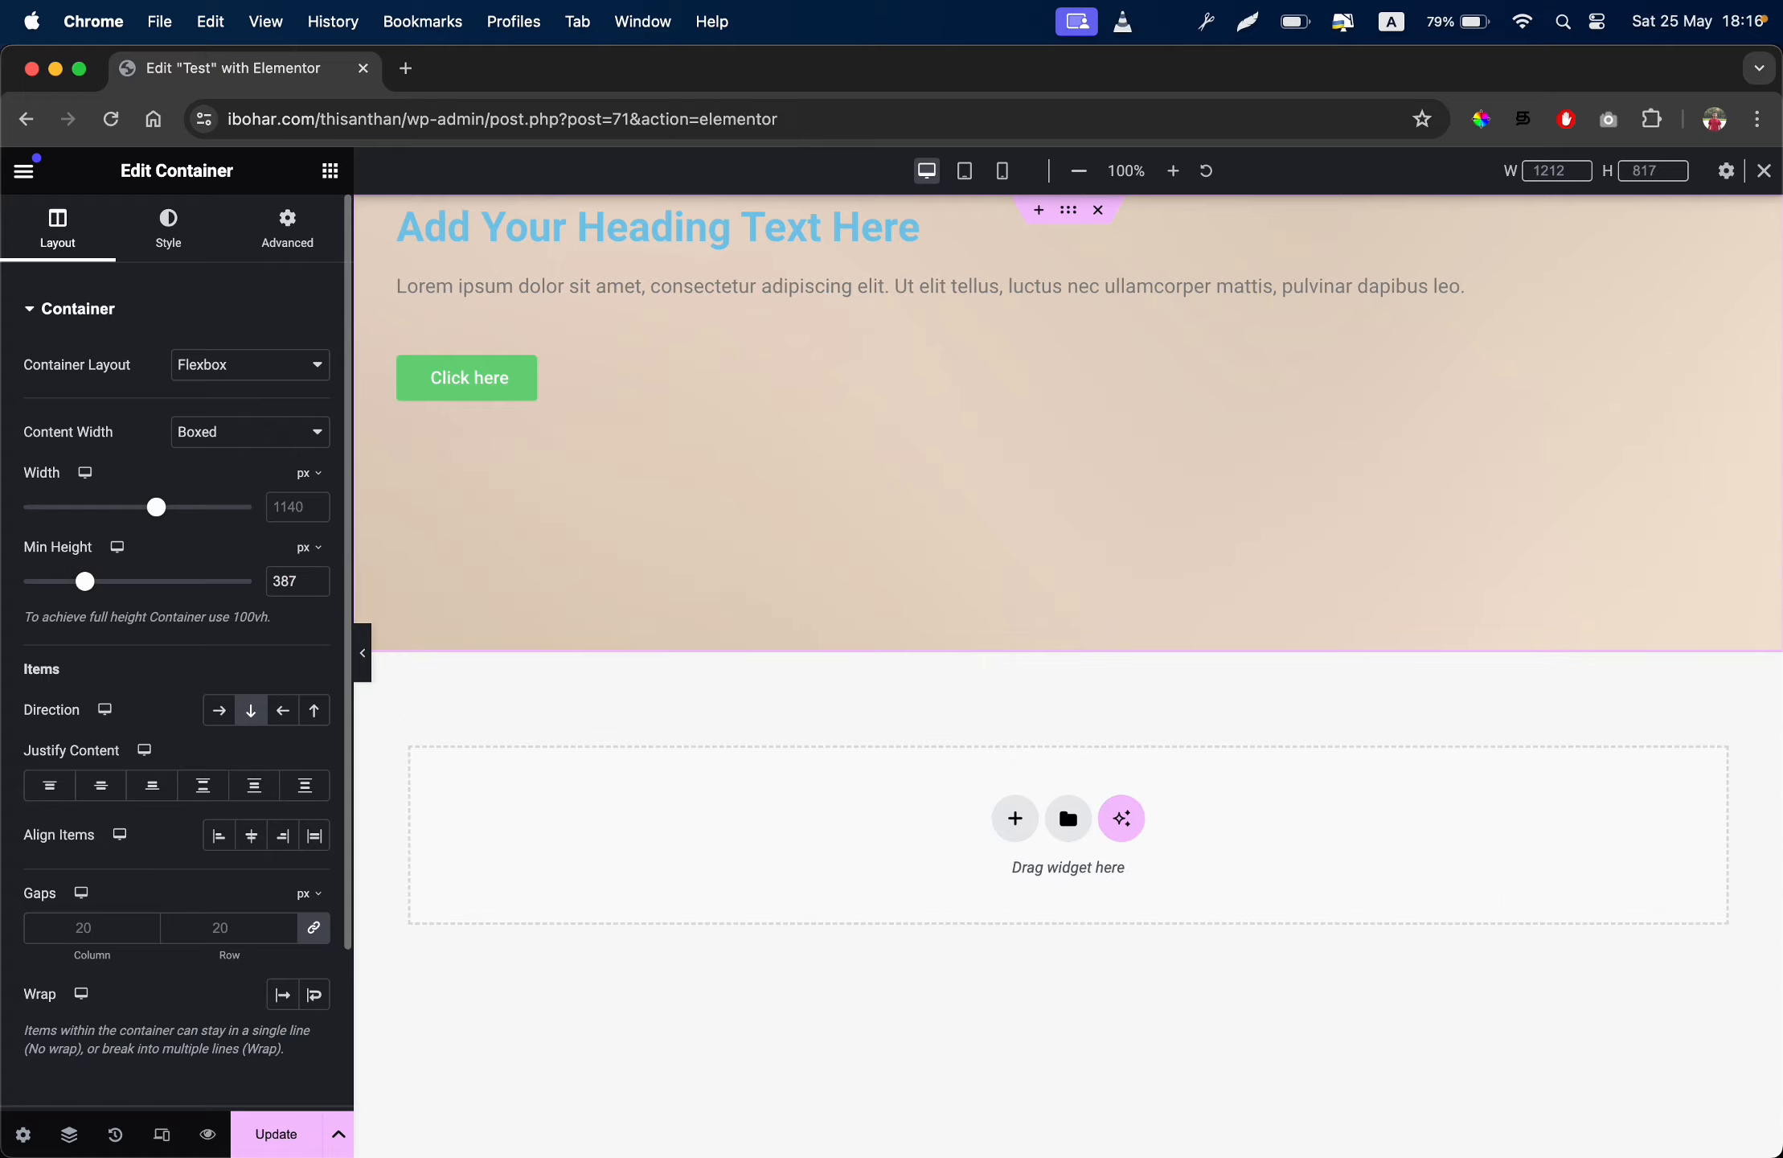
{"action": "double_click", "coordinate": [273, 585]}
{"action": "key", "text": "BackSpace"}
{"action": "type", "text": "580"}
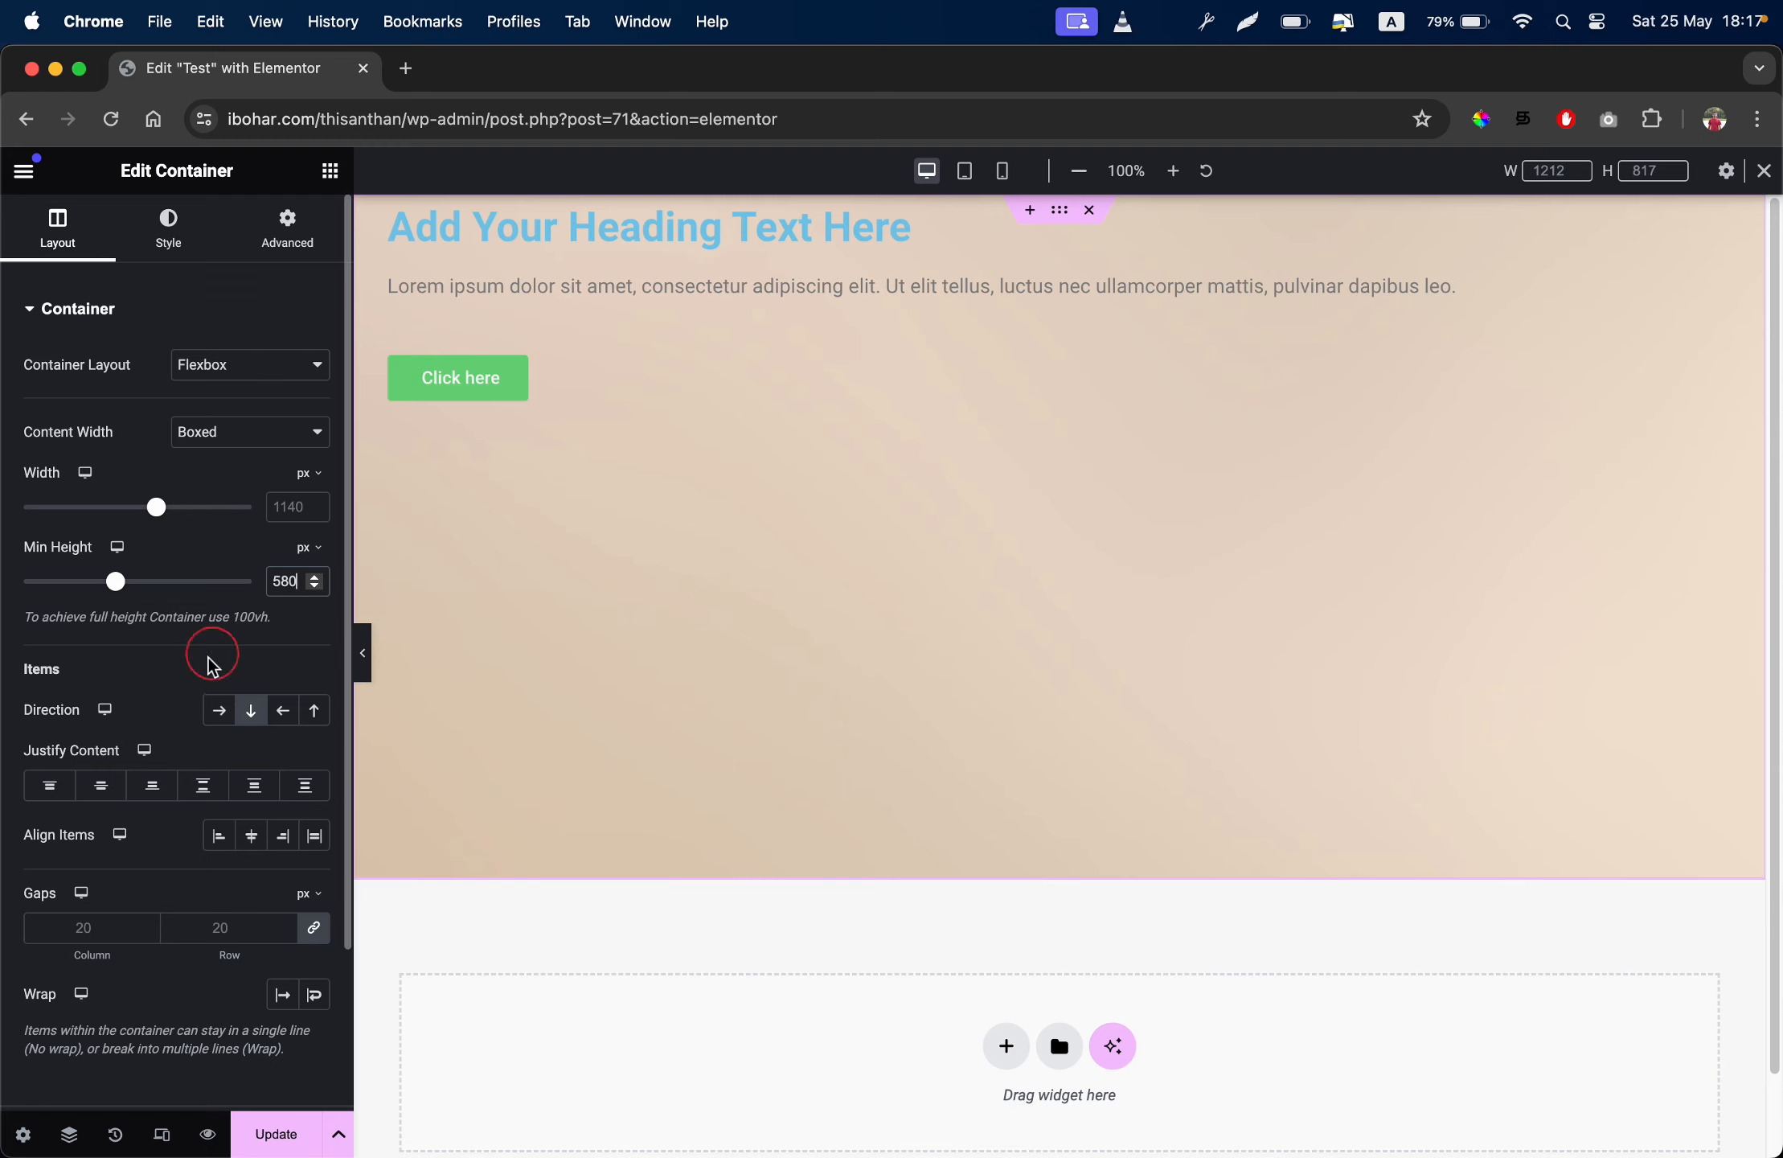
{"action": "left_click", "coordinate": [103, 786]}
{"action": "left_click", "coordinate": [870, 351]}
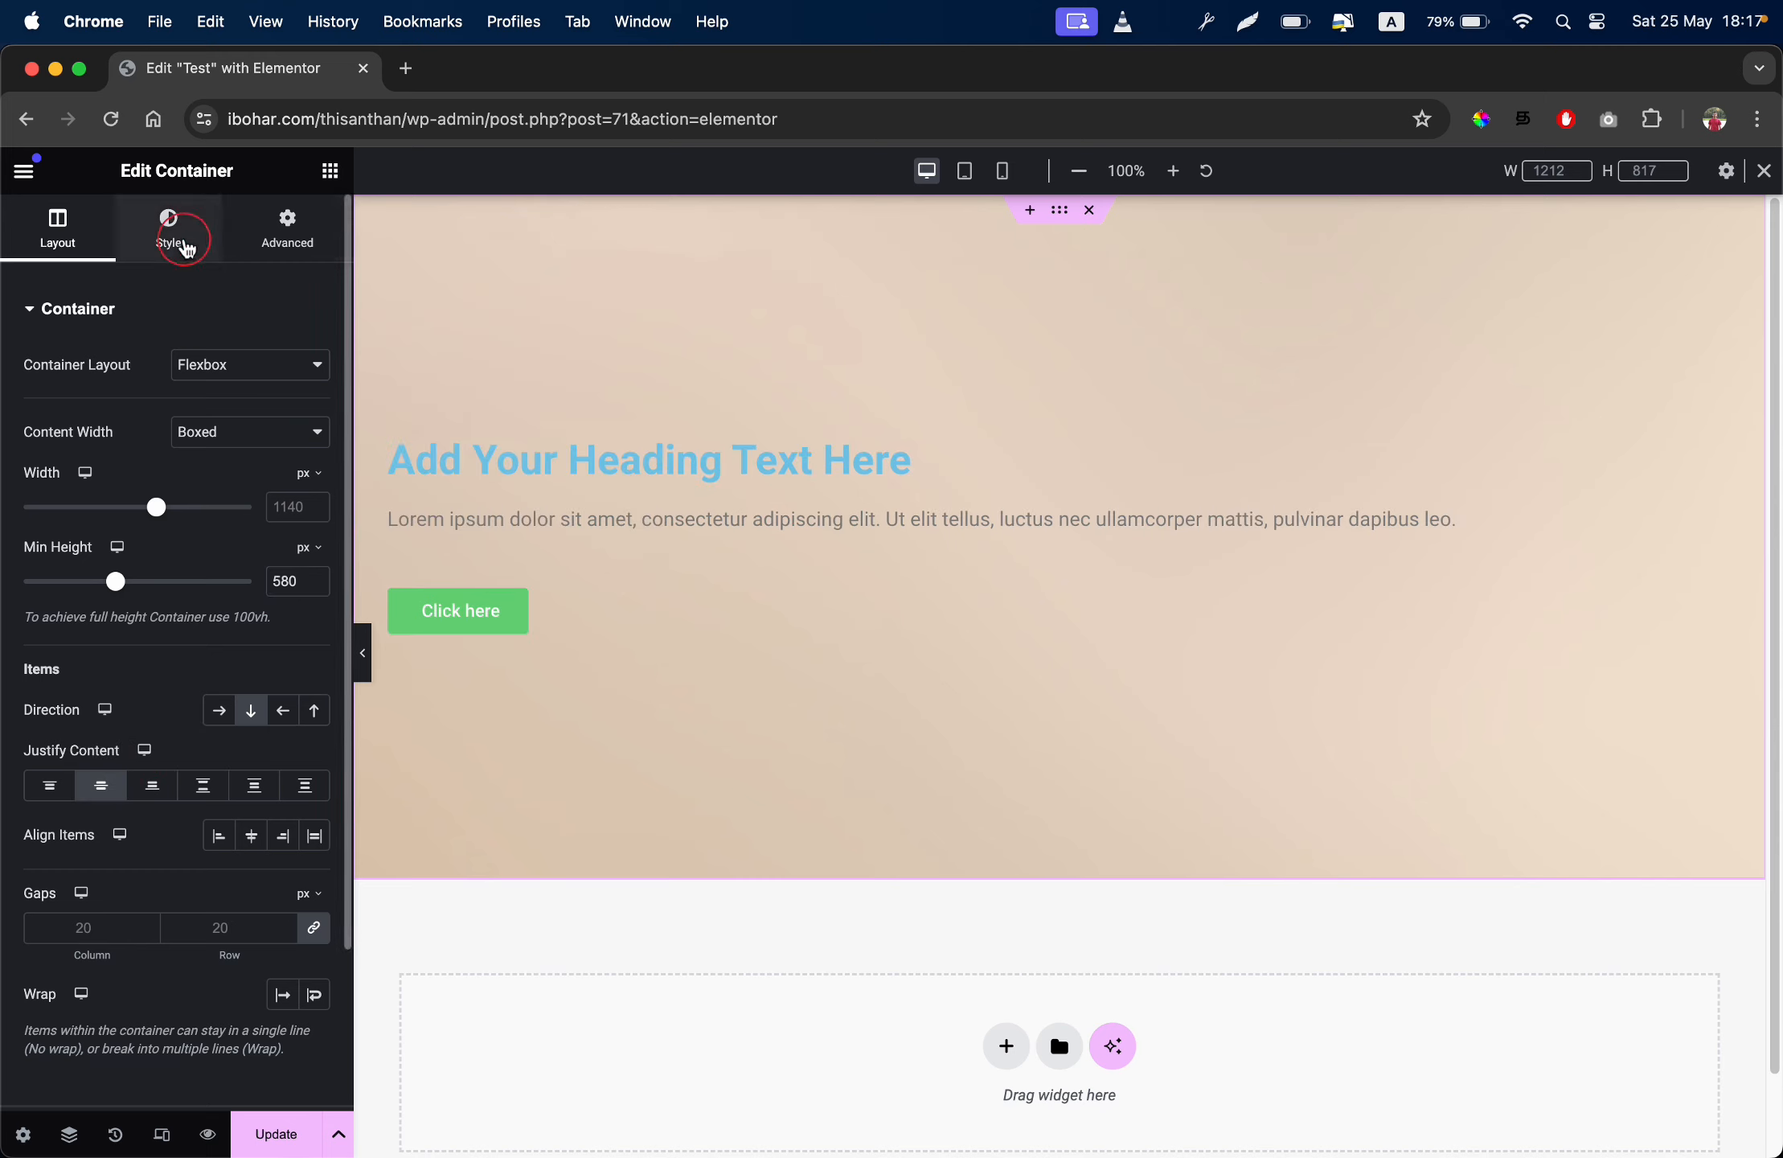
Set the background image's resolution to Large - 1024 x 1024 after trying 2048x2048, and set its repeat to No-repeat
{"action": "left_click", "coordinate": [185, 247]}
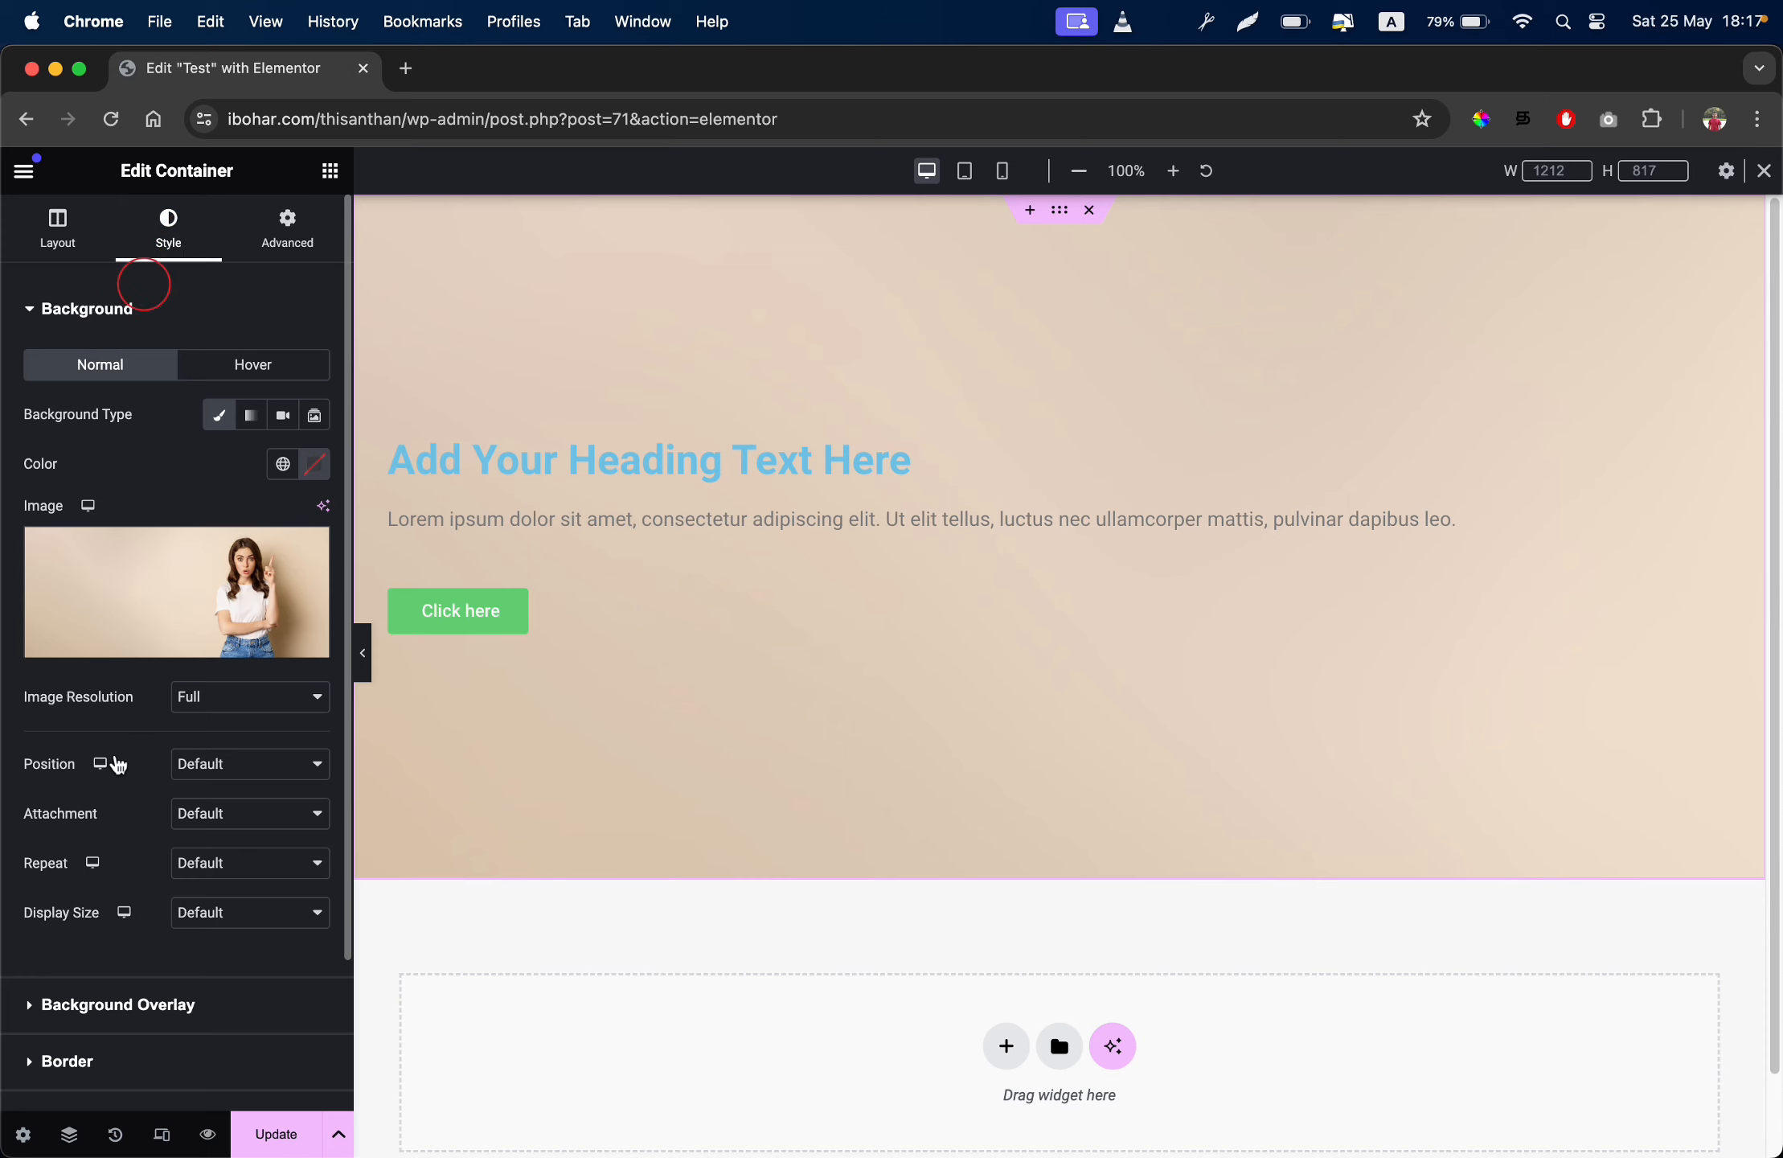
{"action": "scroll", "coordinate": [161, 651], "scroll_direction": "down", "scroll_amount": 1}
{"action": "scroll", "coordinate": [158, 649], "scroll_direction": "down", "scroll_amount": 2}
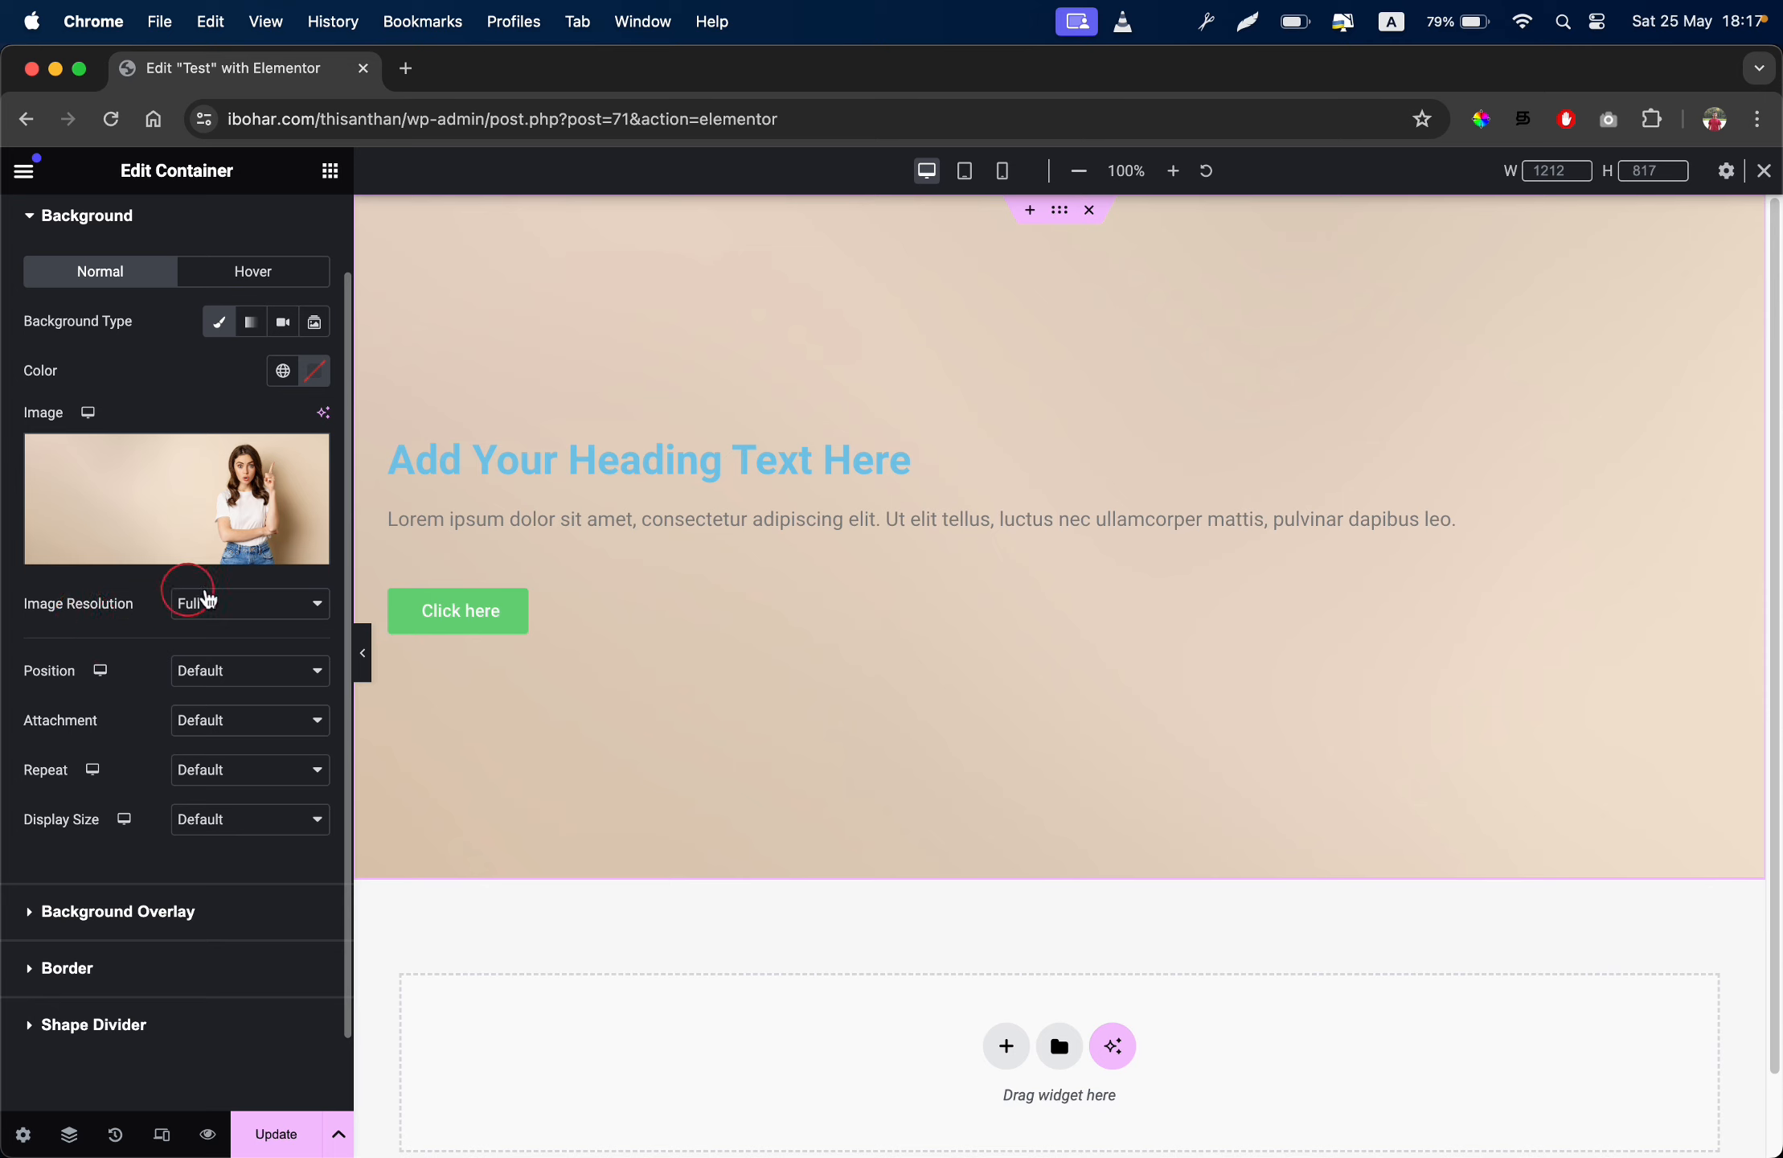
{"action": "left_click", "coordinate": [225, 605]}
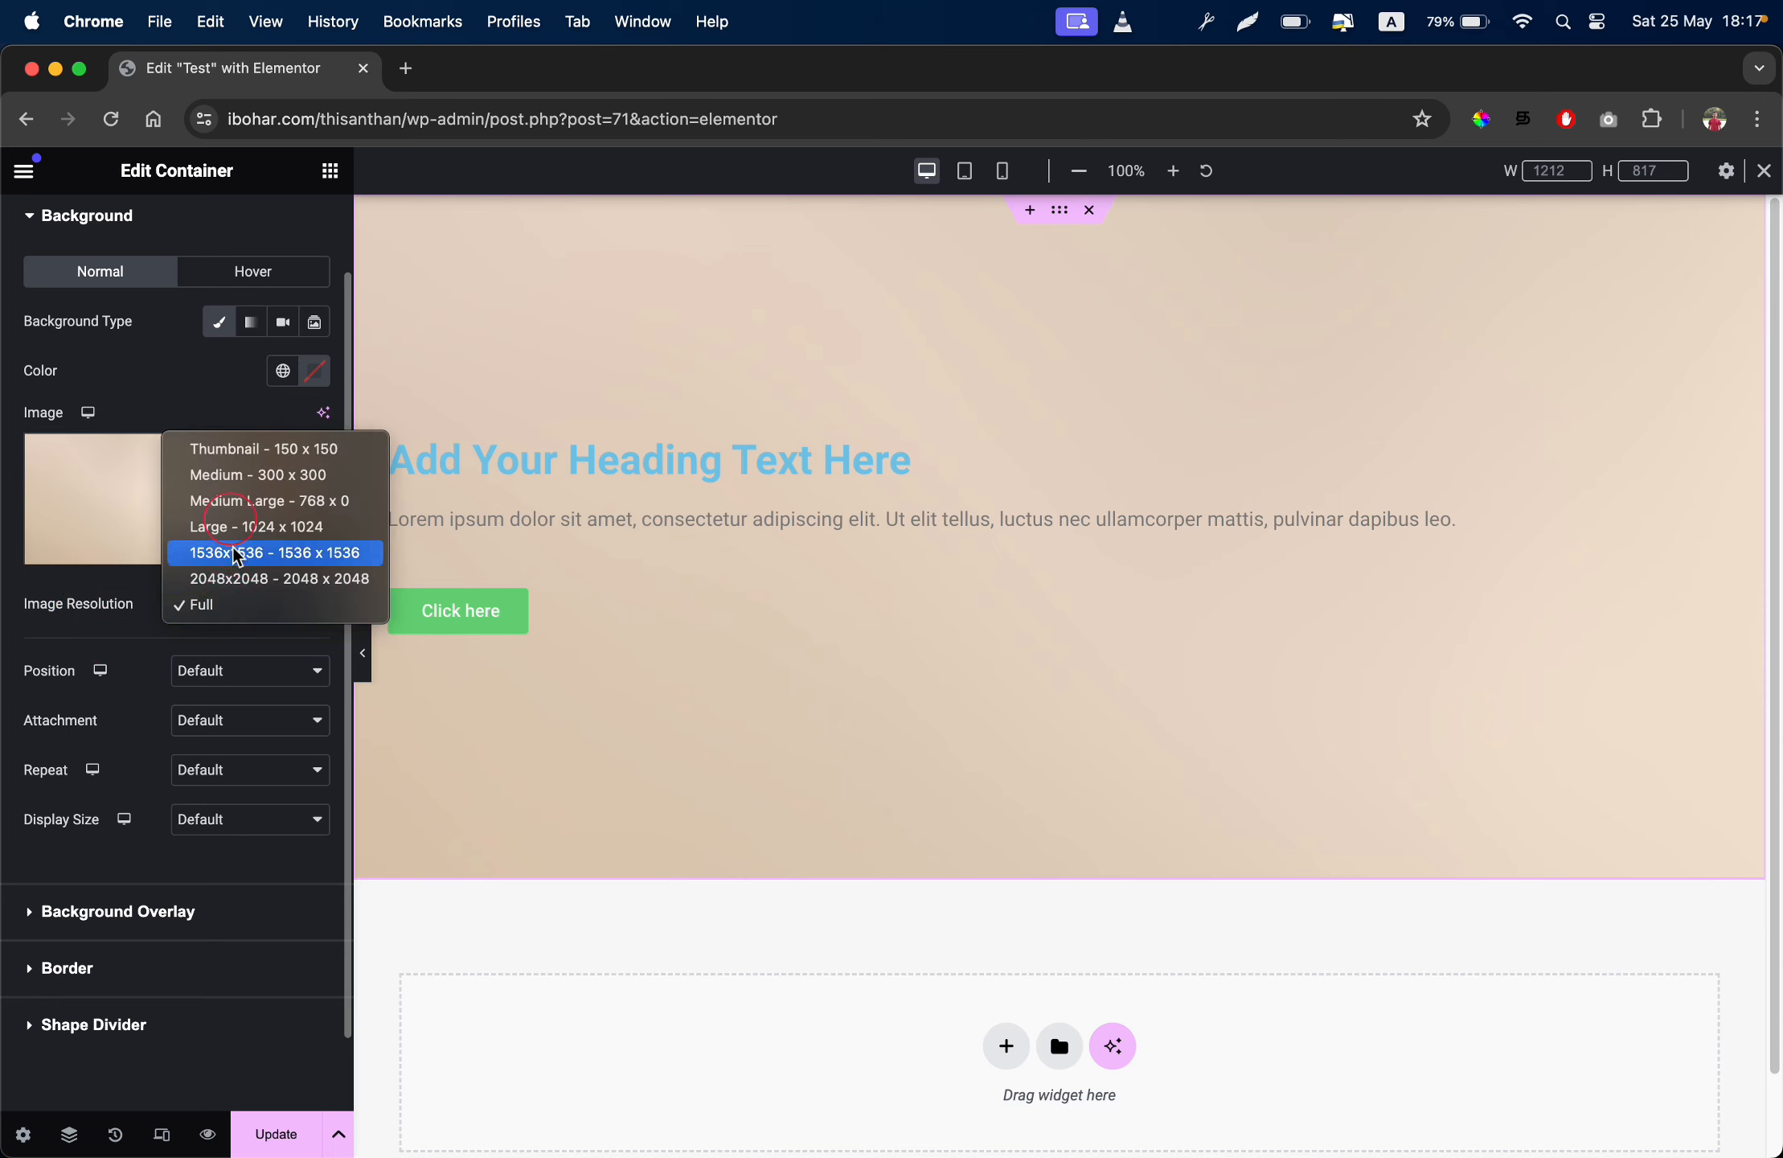
{"action": "left_click", "coordinate": [224, 579]}
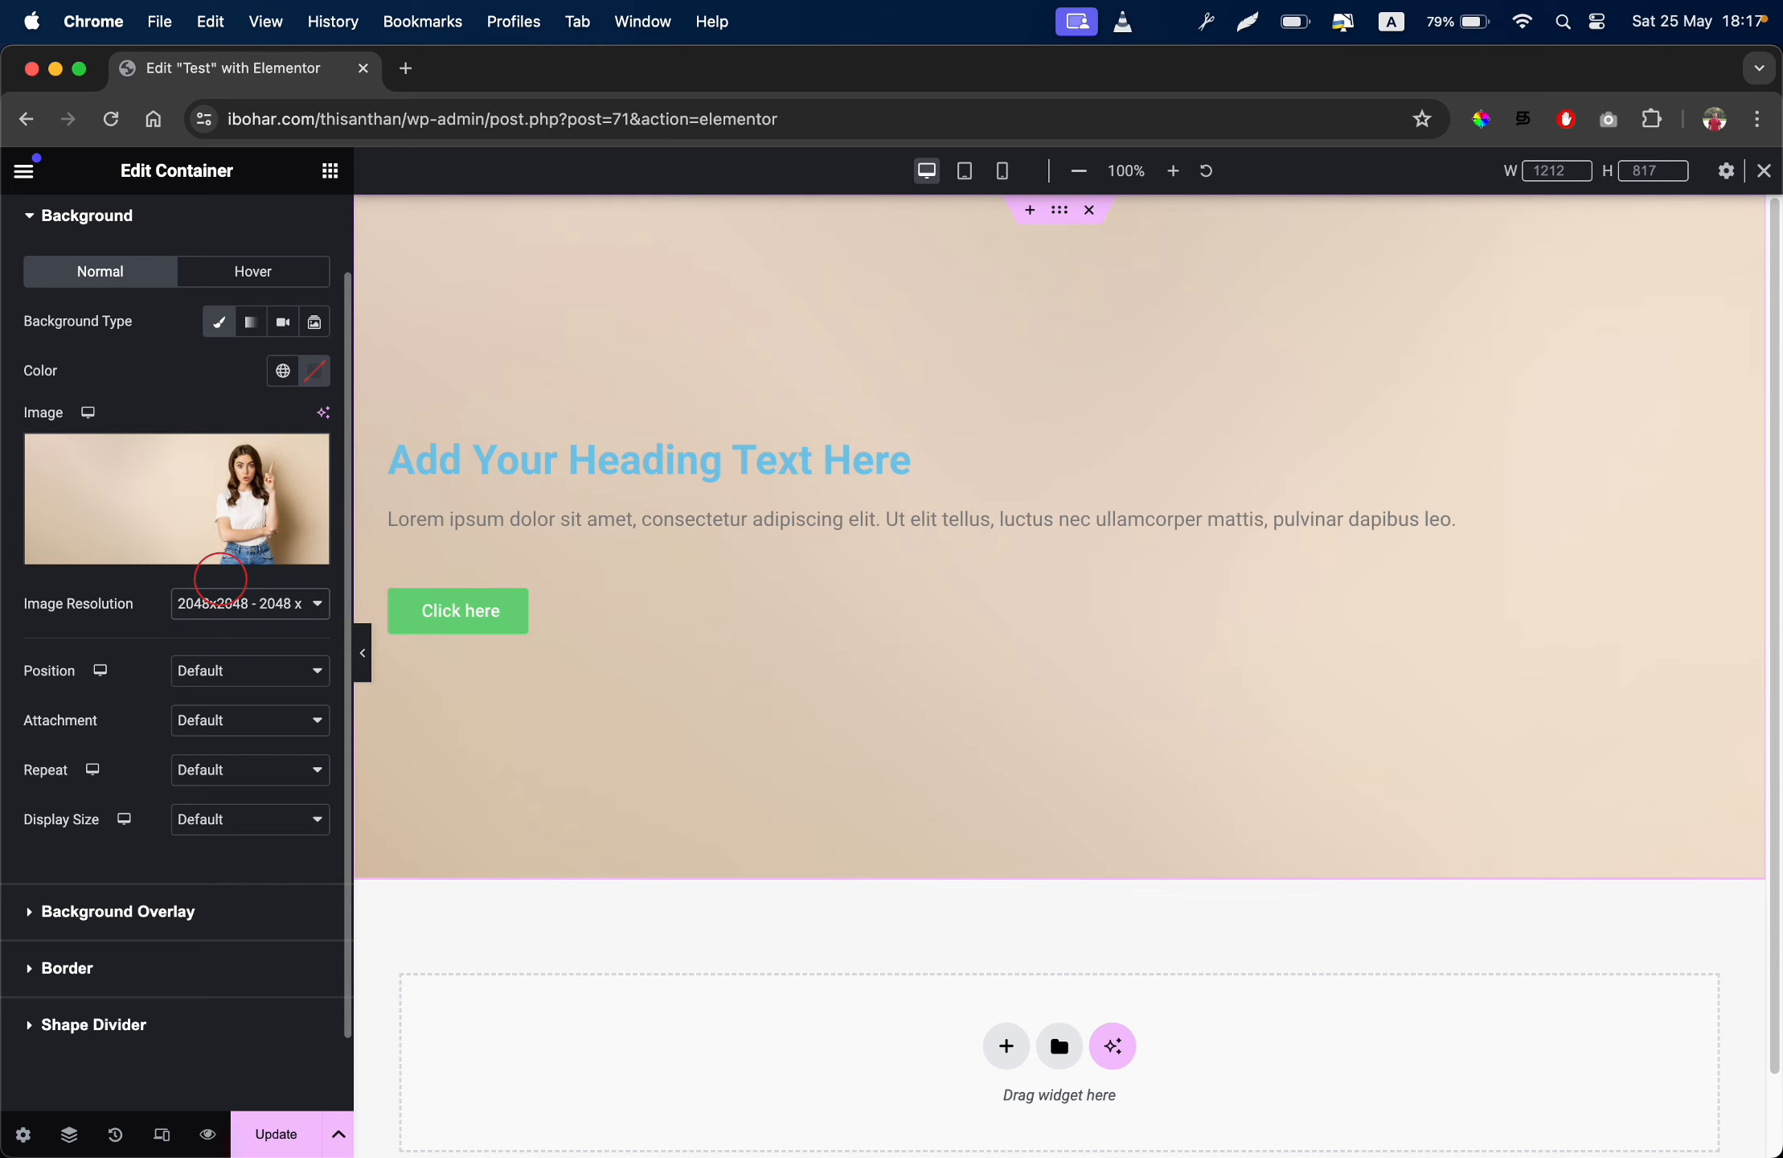
{"action": "left_click", "coordinate": [207, 610]}
{"action": "left_click", "coordinate": [219, 547]}
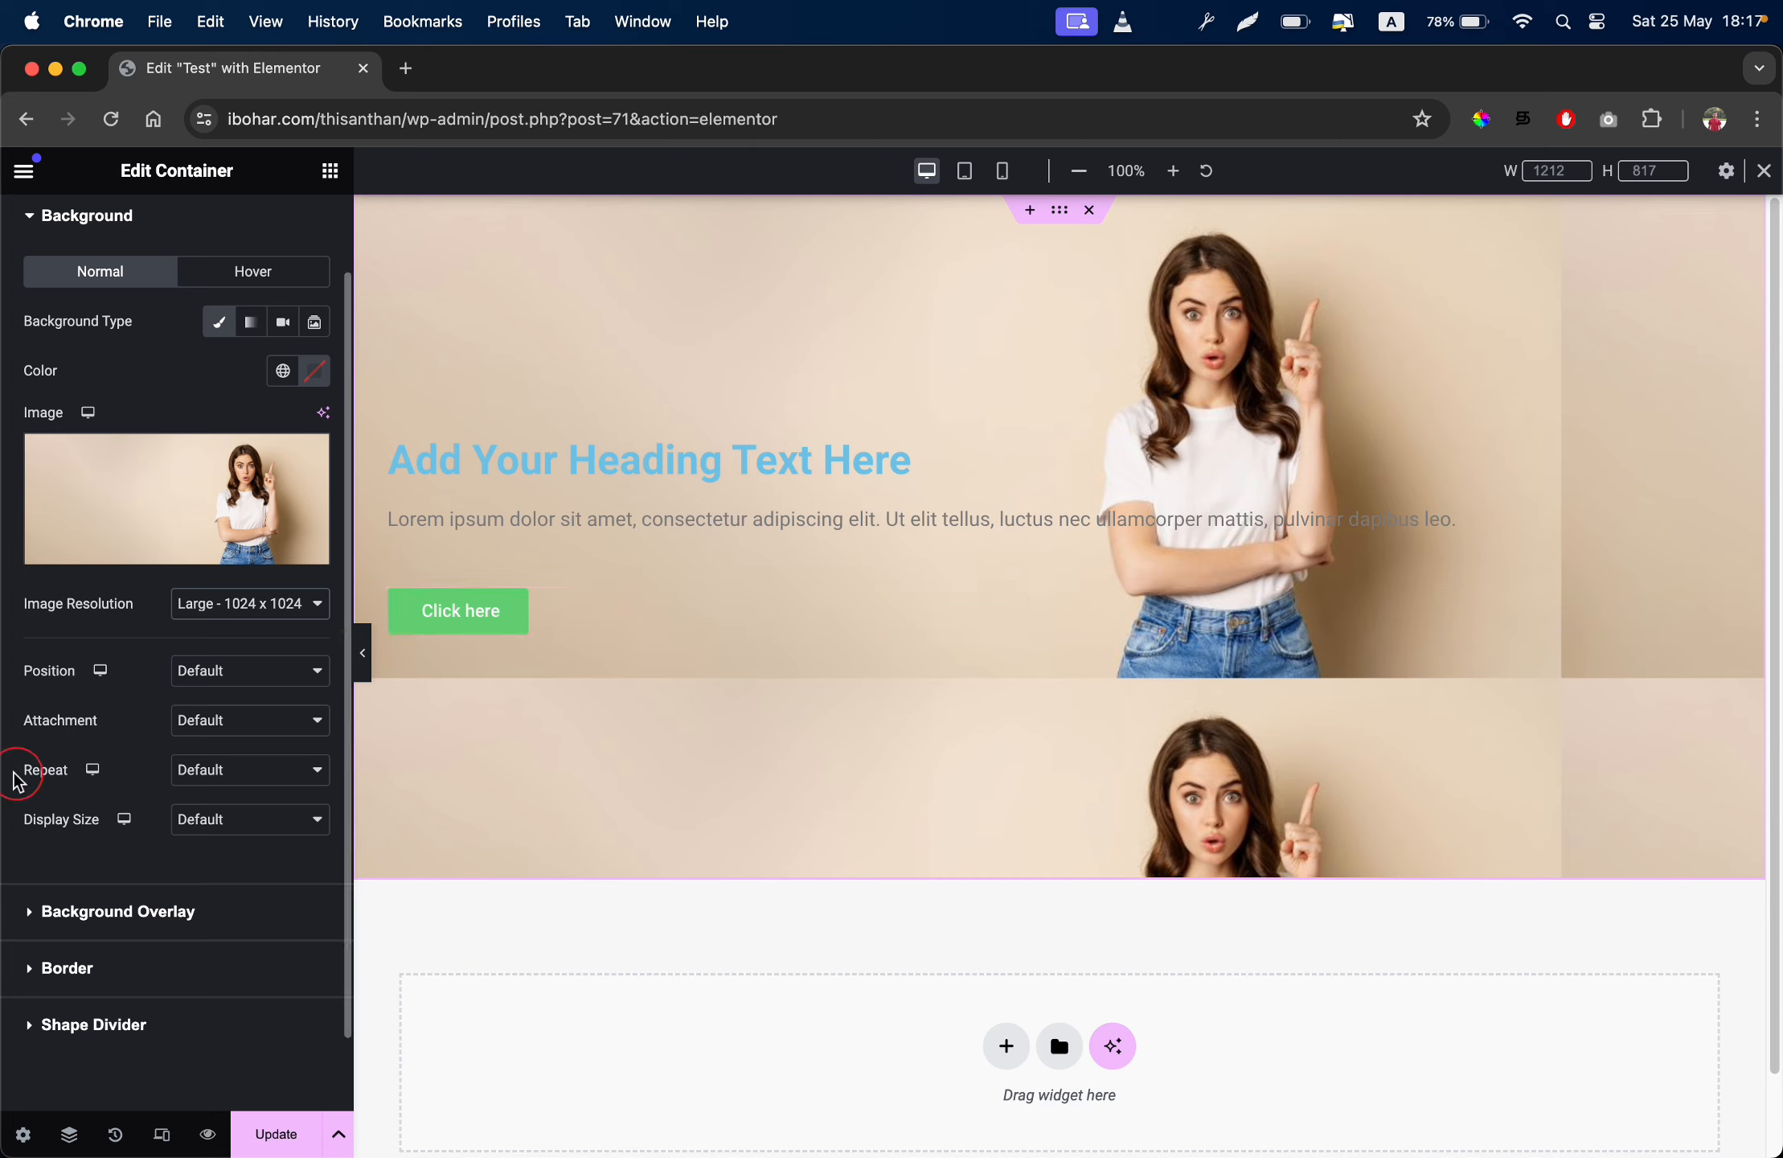
{"action": "left_click", "coordinate": [208, 769]}
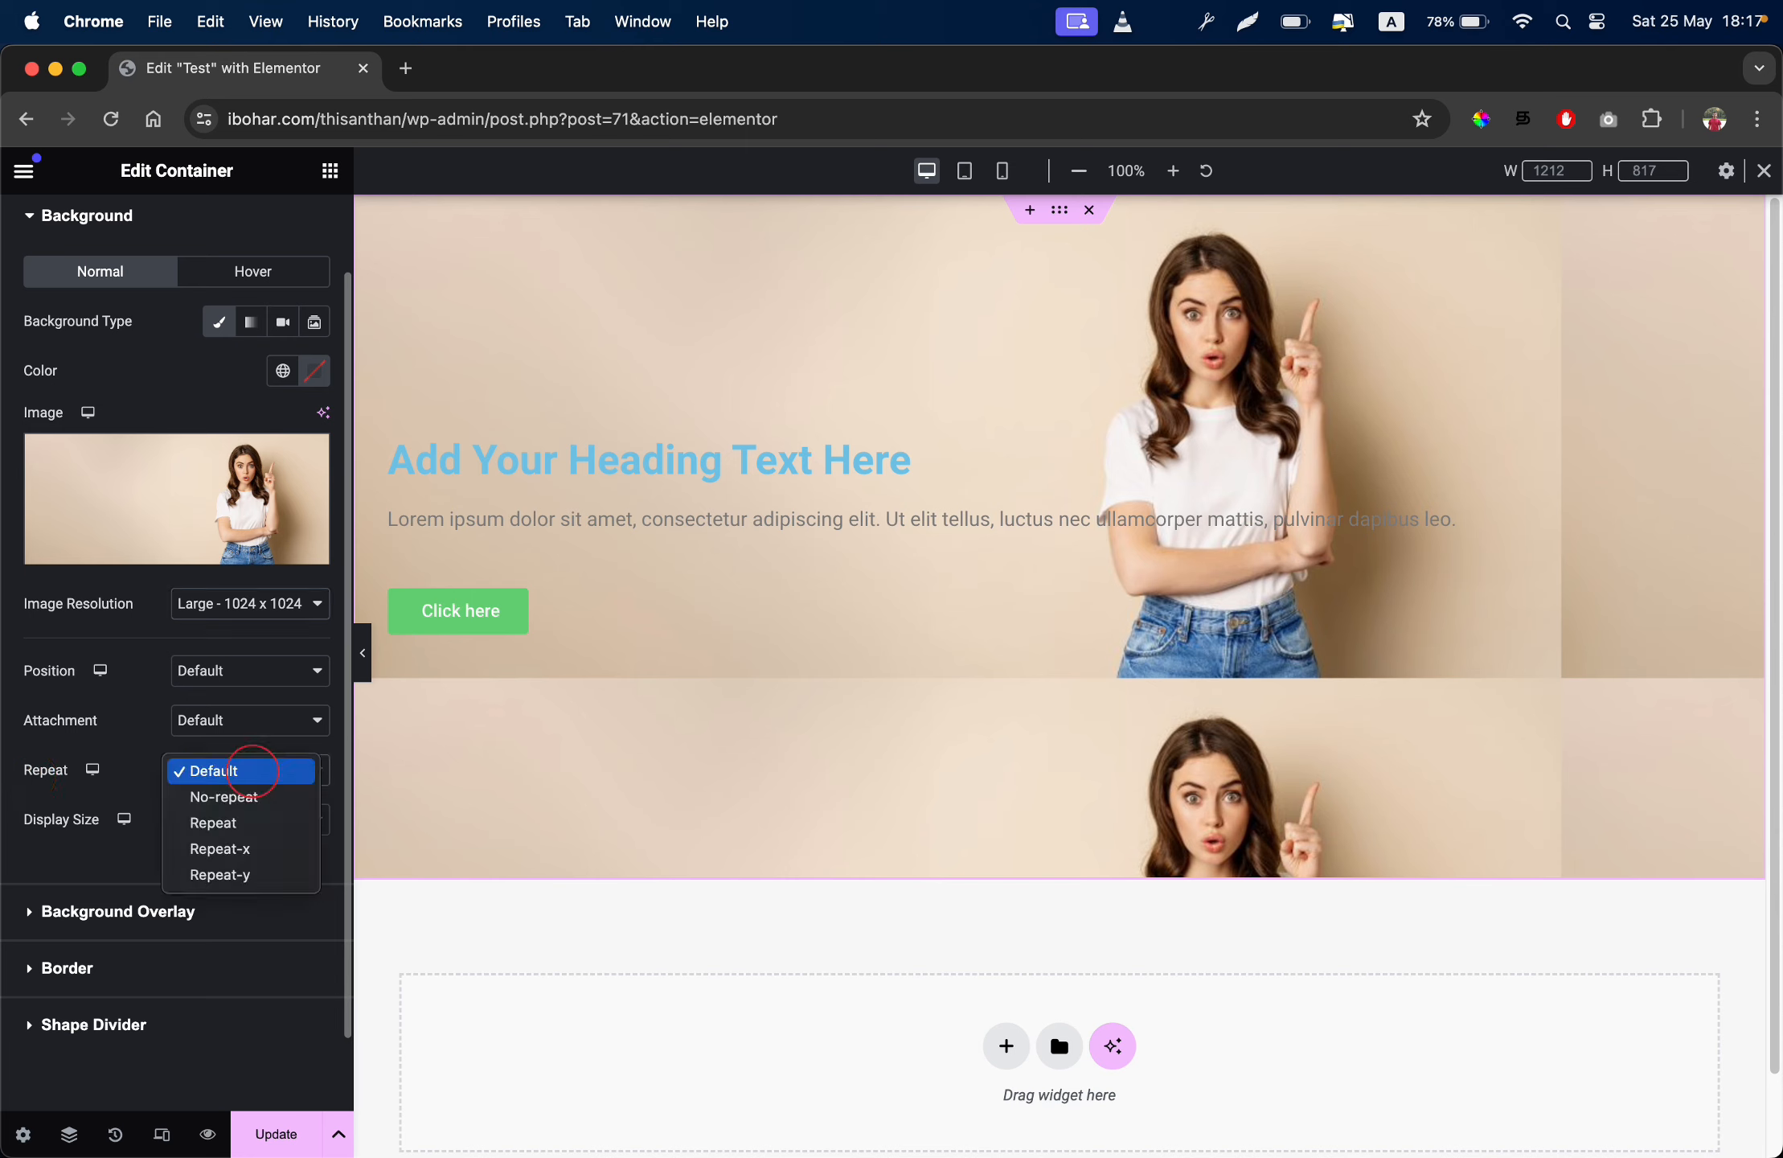
{"action": "left_click", "coordinate": [207, 796]}
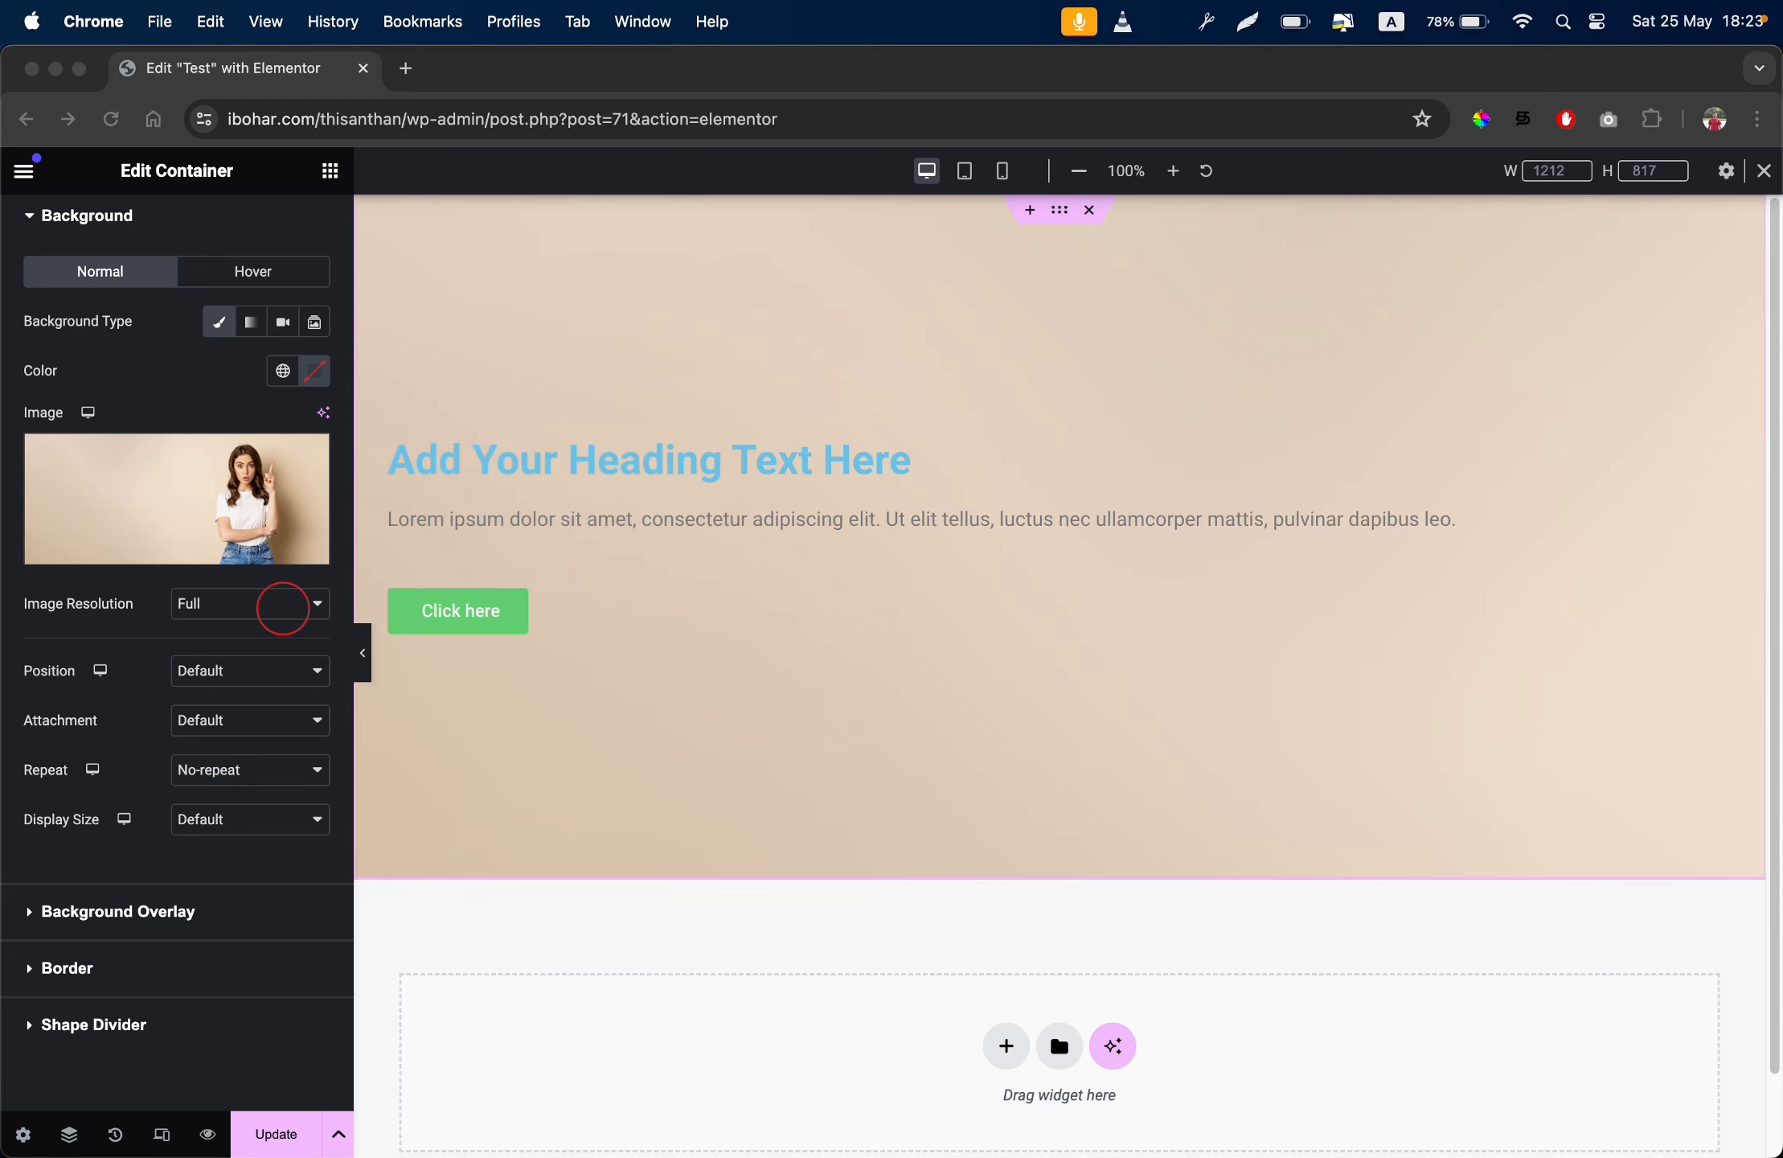
Try the Medium - 300 x 300 and Medium Large - 768 x 0 resolutions on the background image, and return it to Full
{"action": "left_click", "coordinate": [288, 616]}
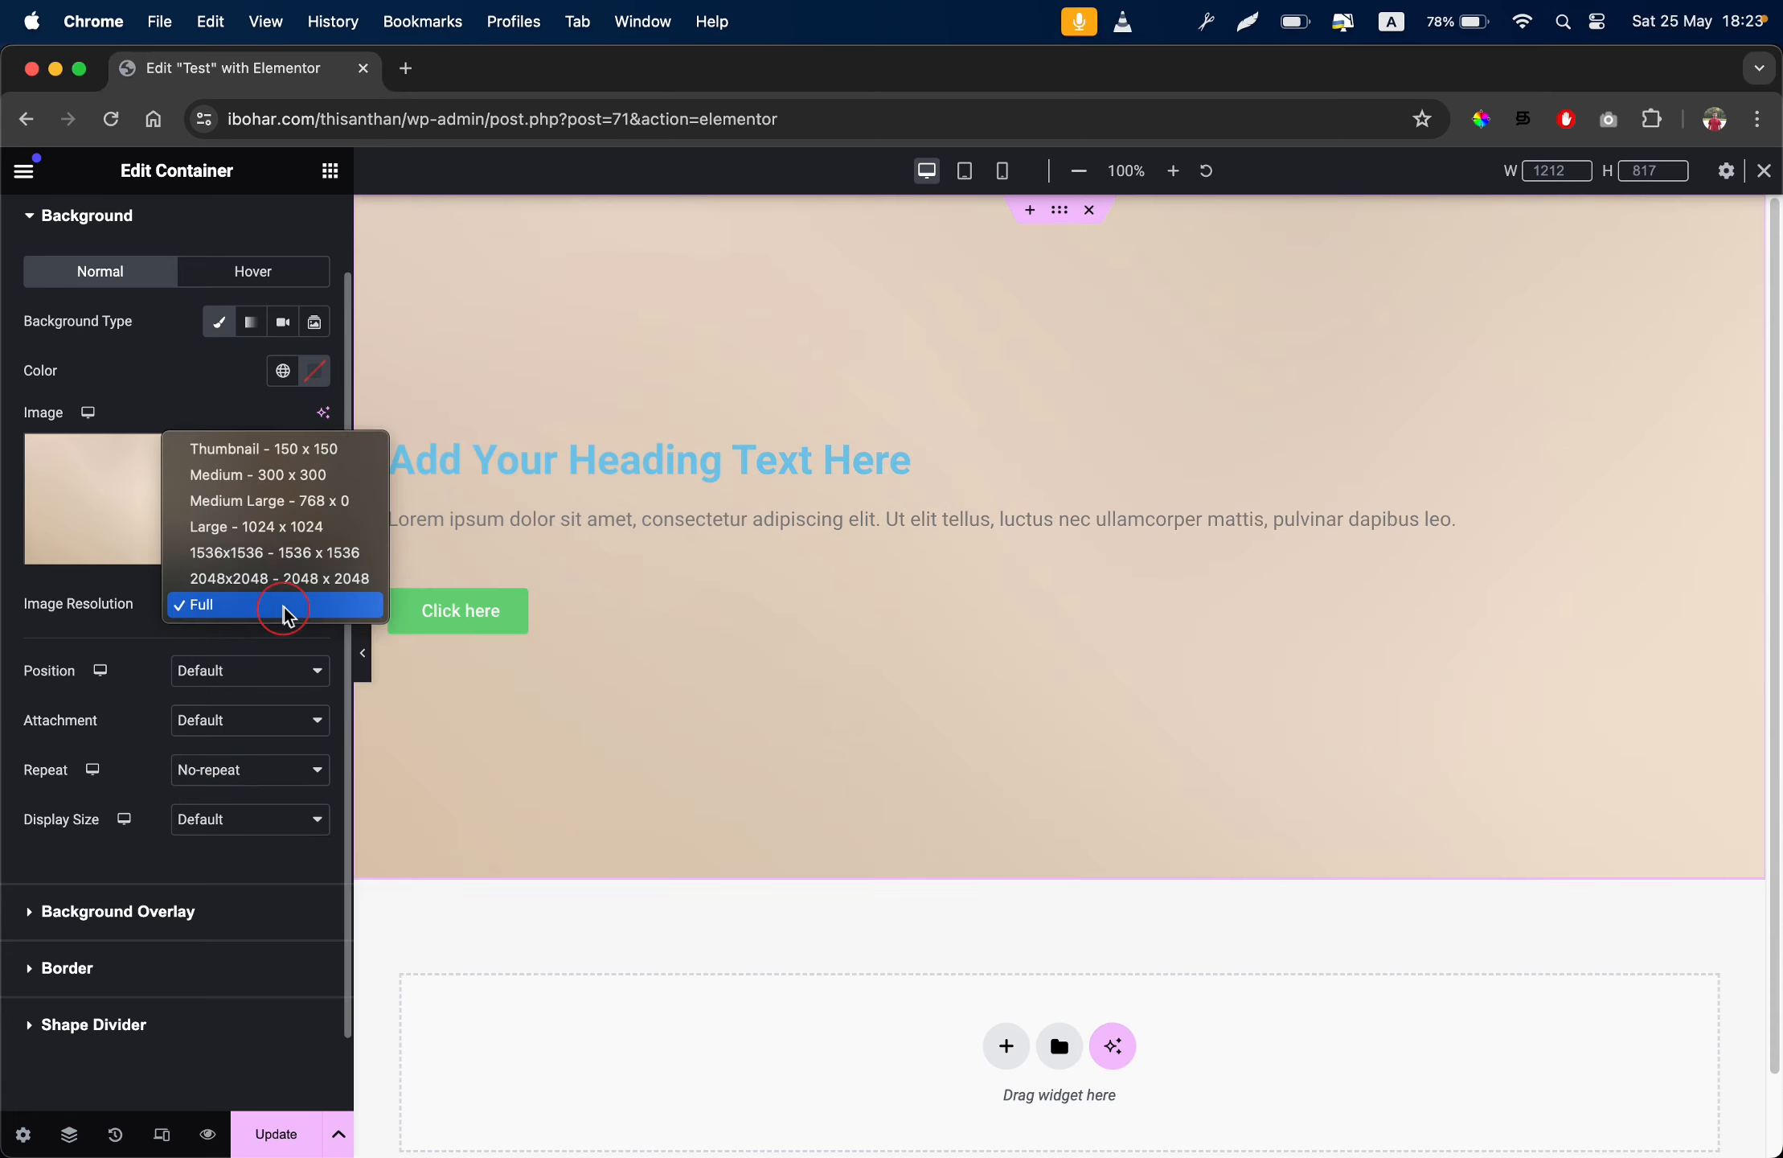
{"action": "left_click", "coordinate": [304, 477]}
{"action": "left_click", "coordinate": [227, 604]}
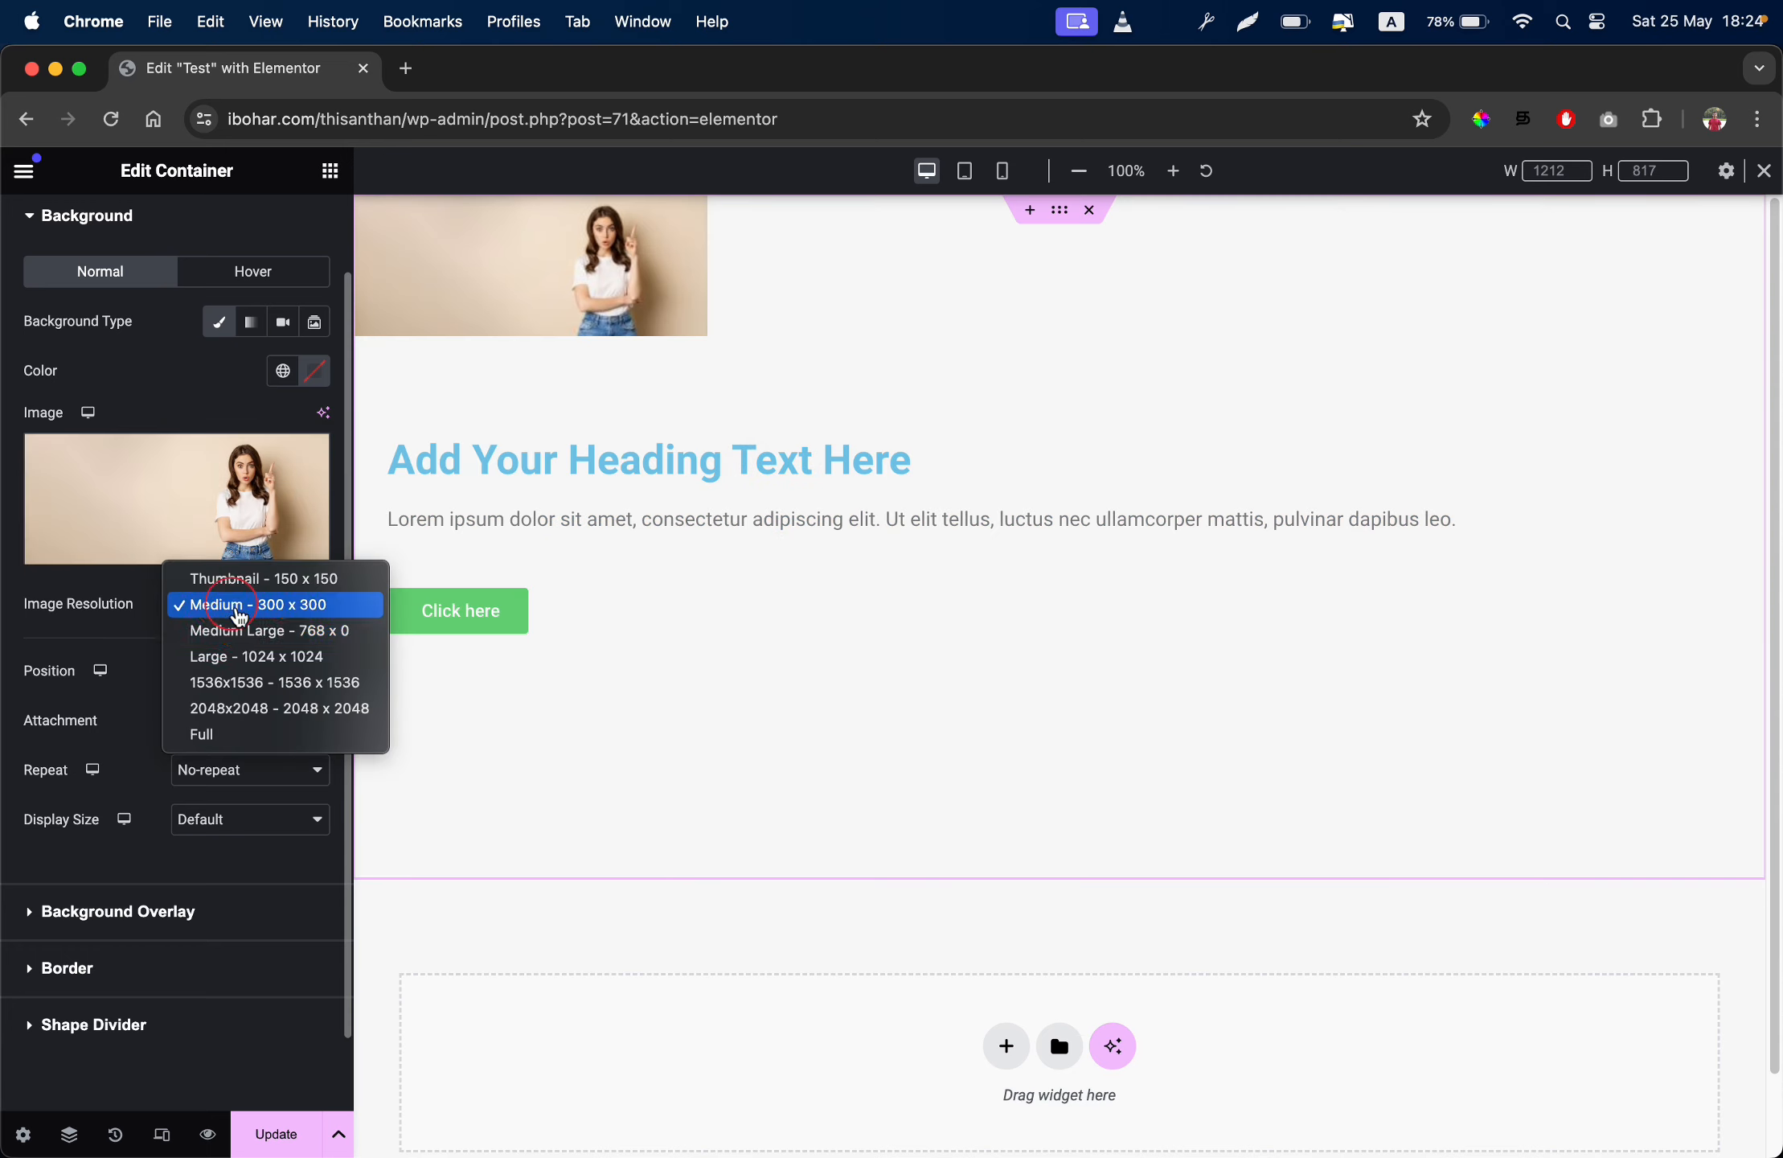
{"action": "left_click", "coordinate": [240, 628]}
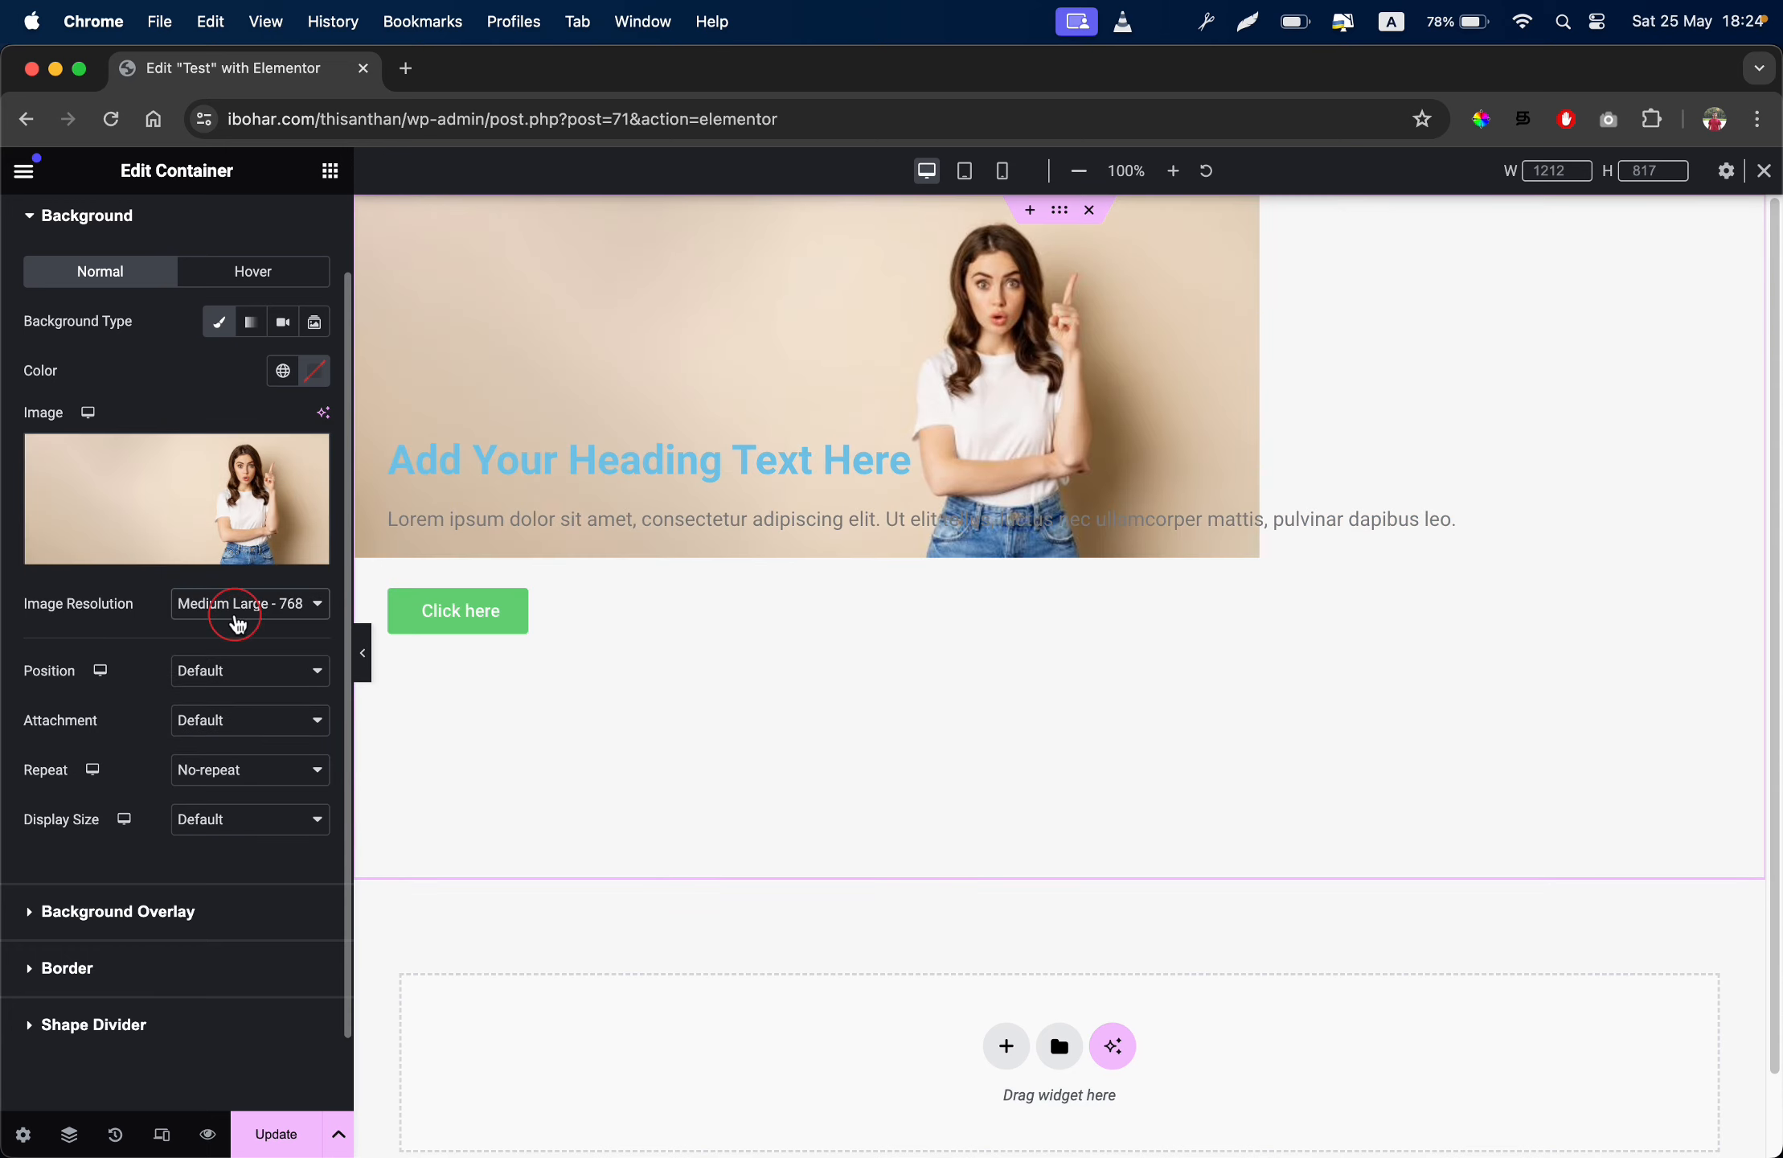
{"action": "left_click", "coordinate": [238, 624]}
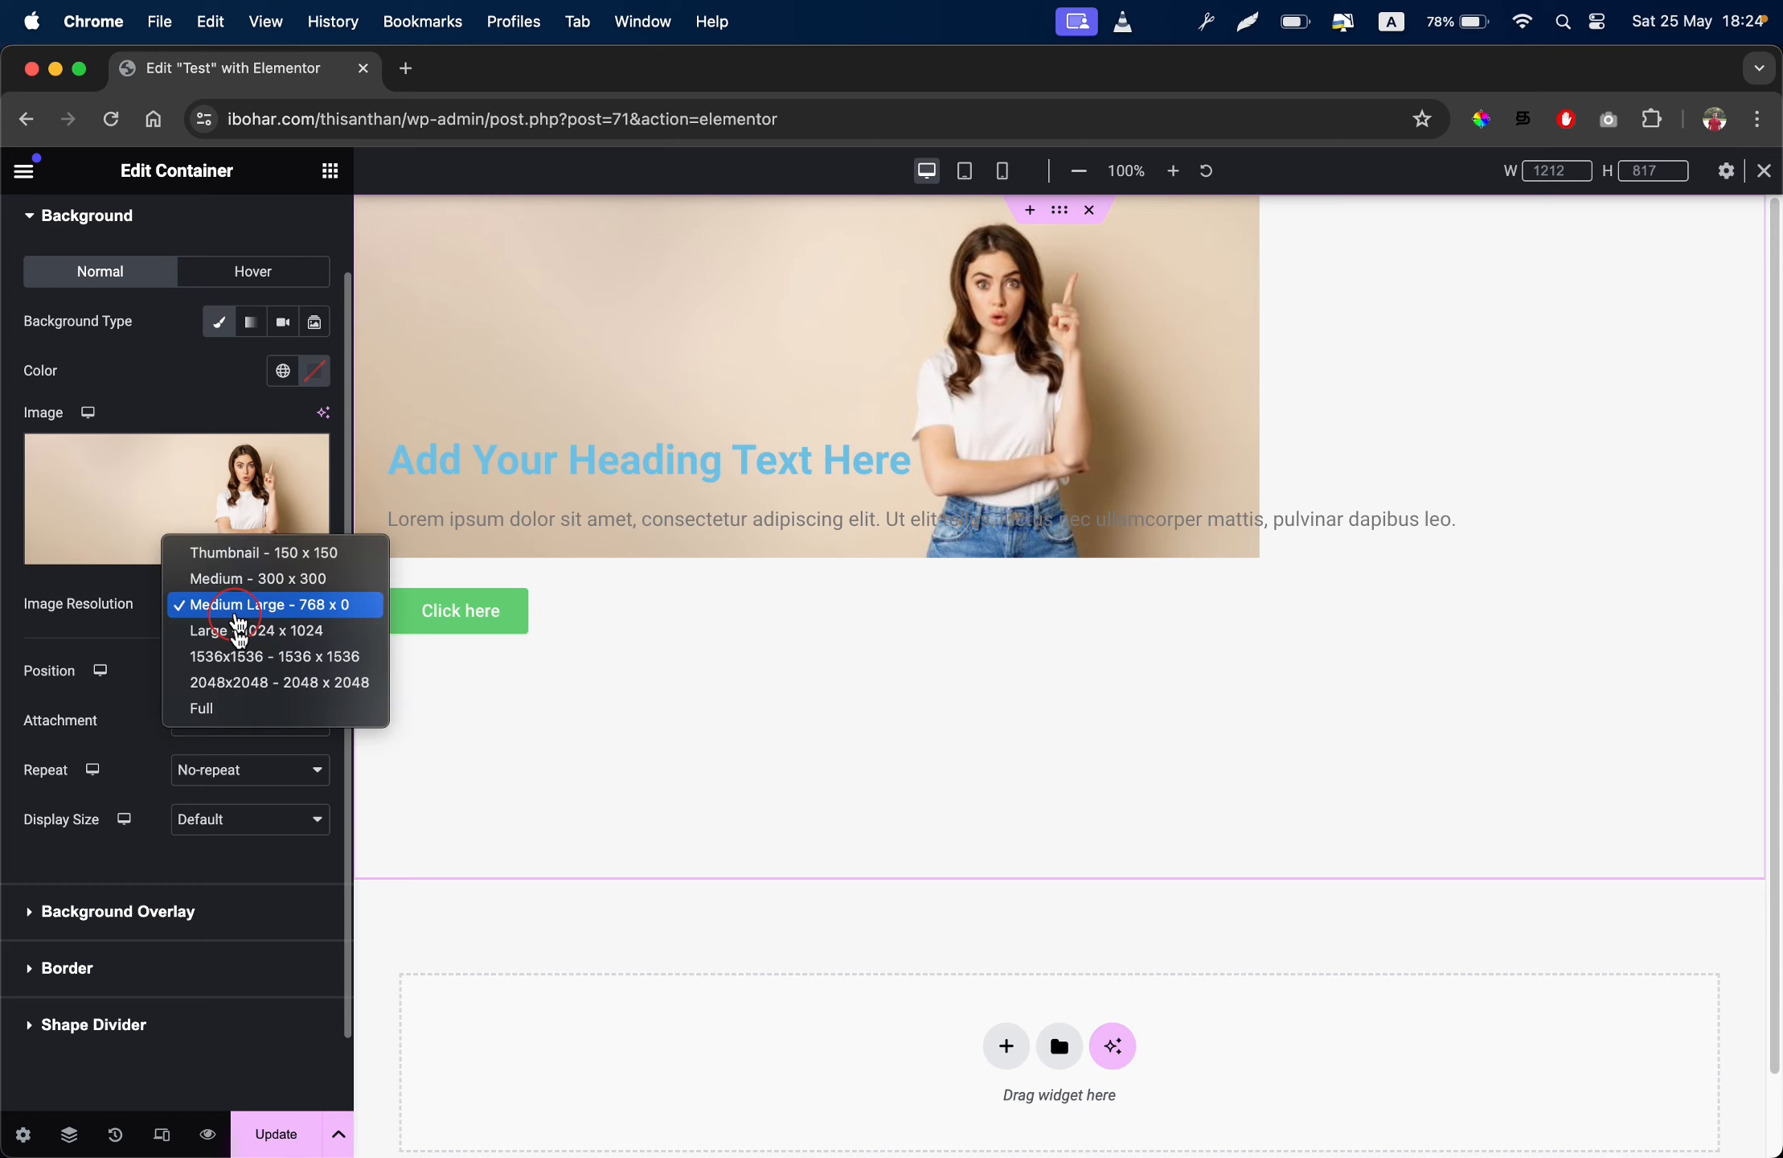
{"action": "left_click", "coordinate": [239, 709]}
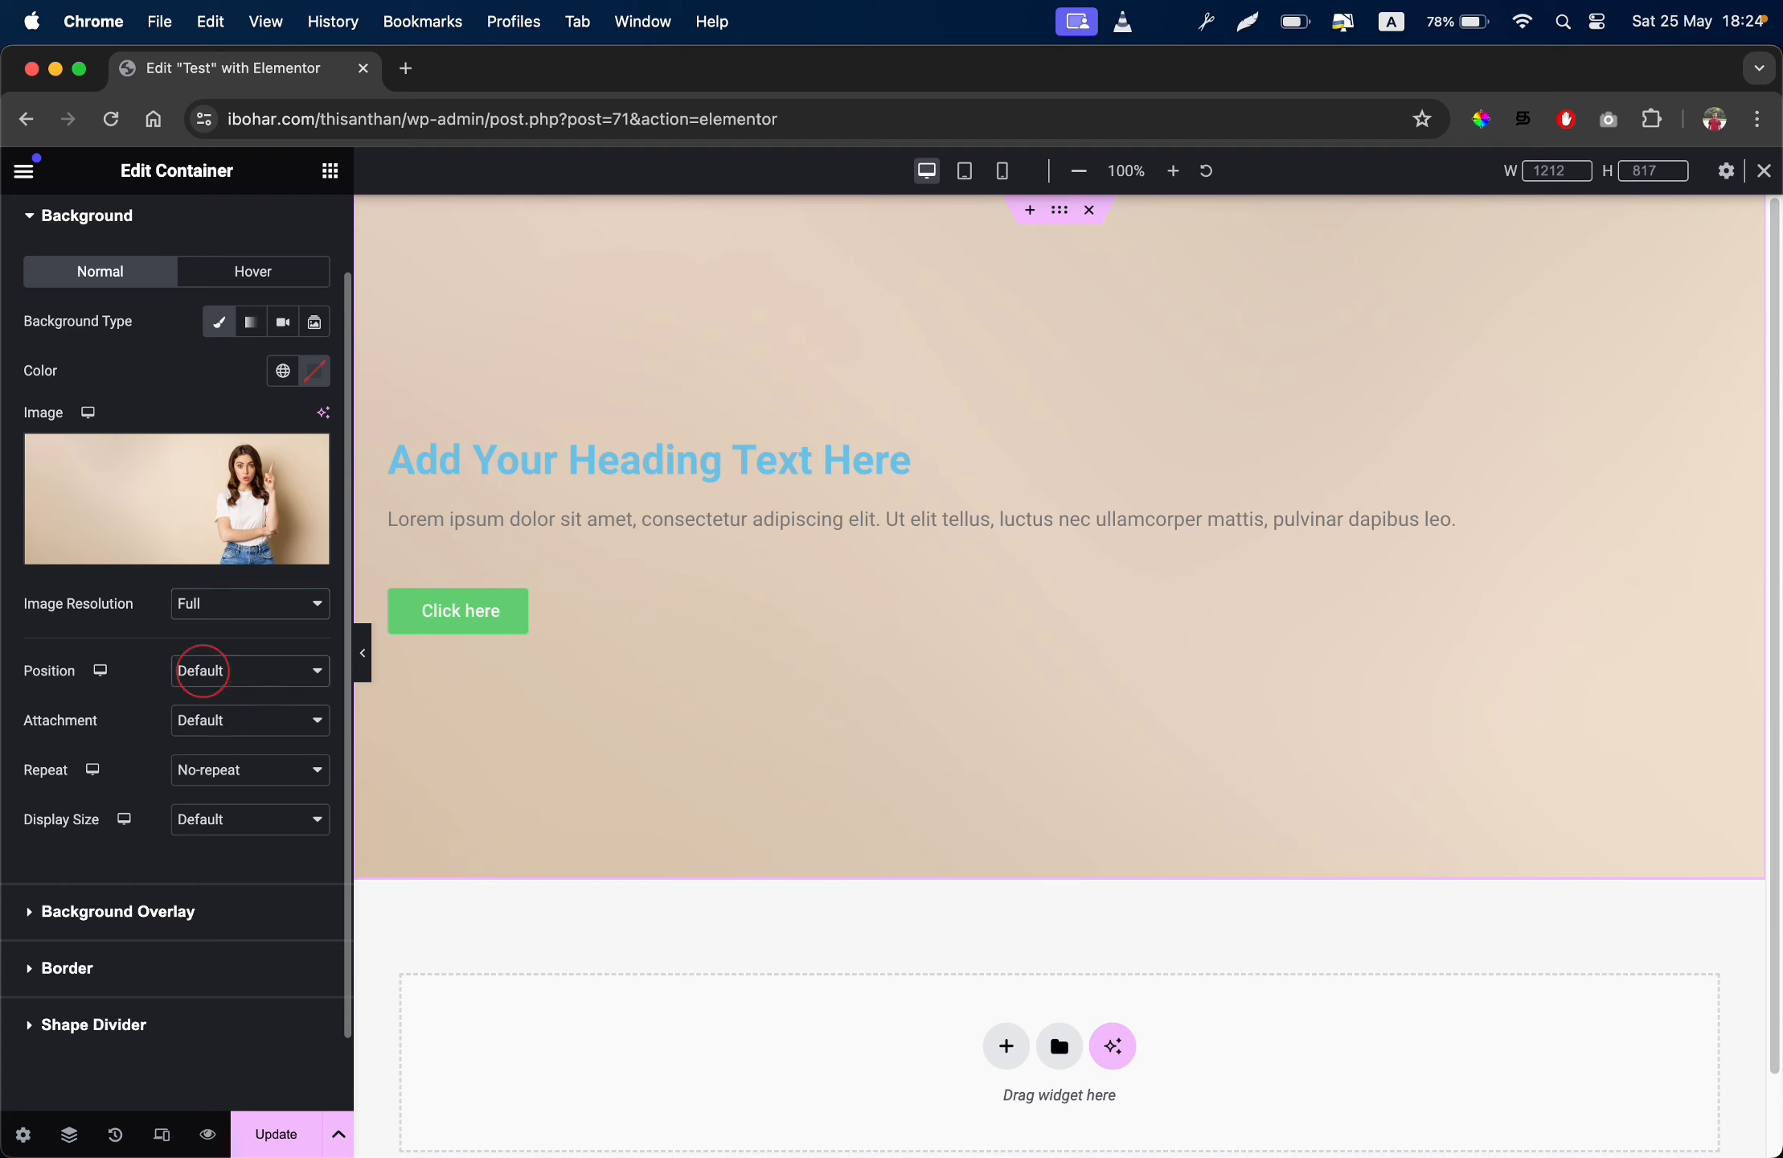
Compare the Center Left and Bottom Center positions for the background image and set its position to Center Center
{"action": "left_click", "coordinate": [207, 682]}
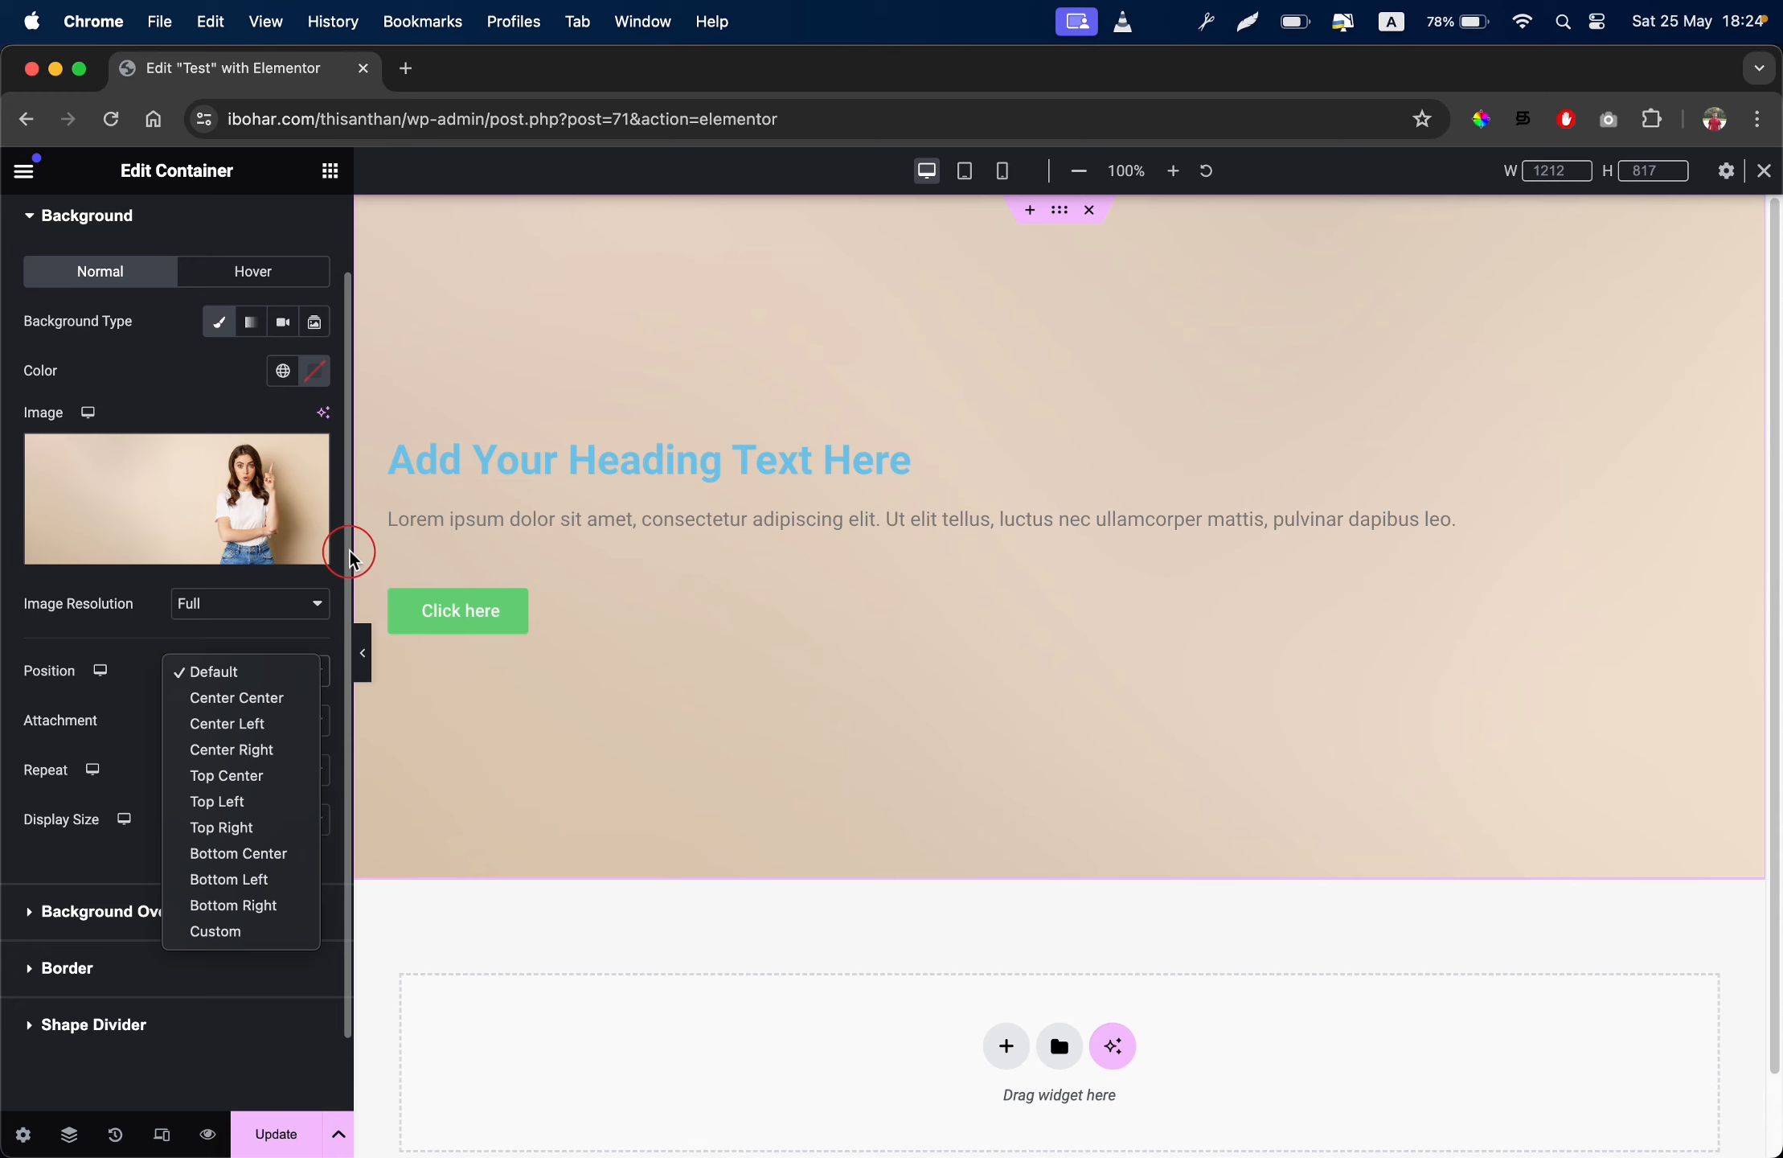
{"action": "left_click", "coordinate": [255, 699]}
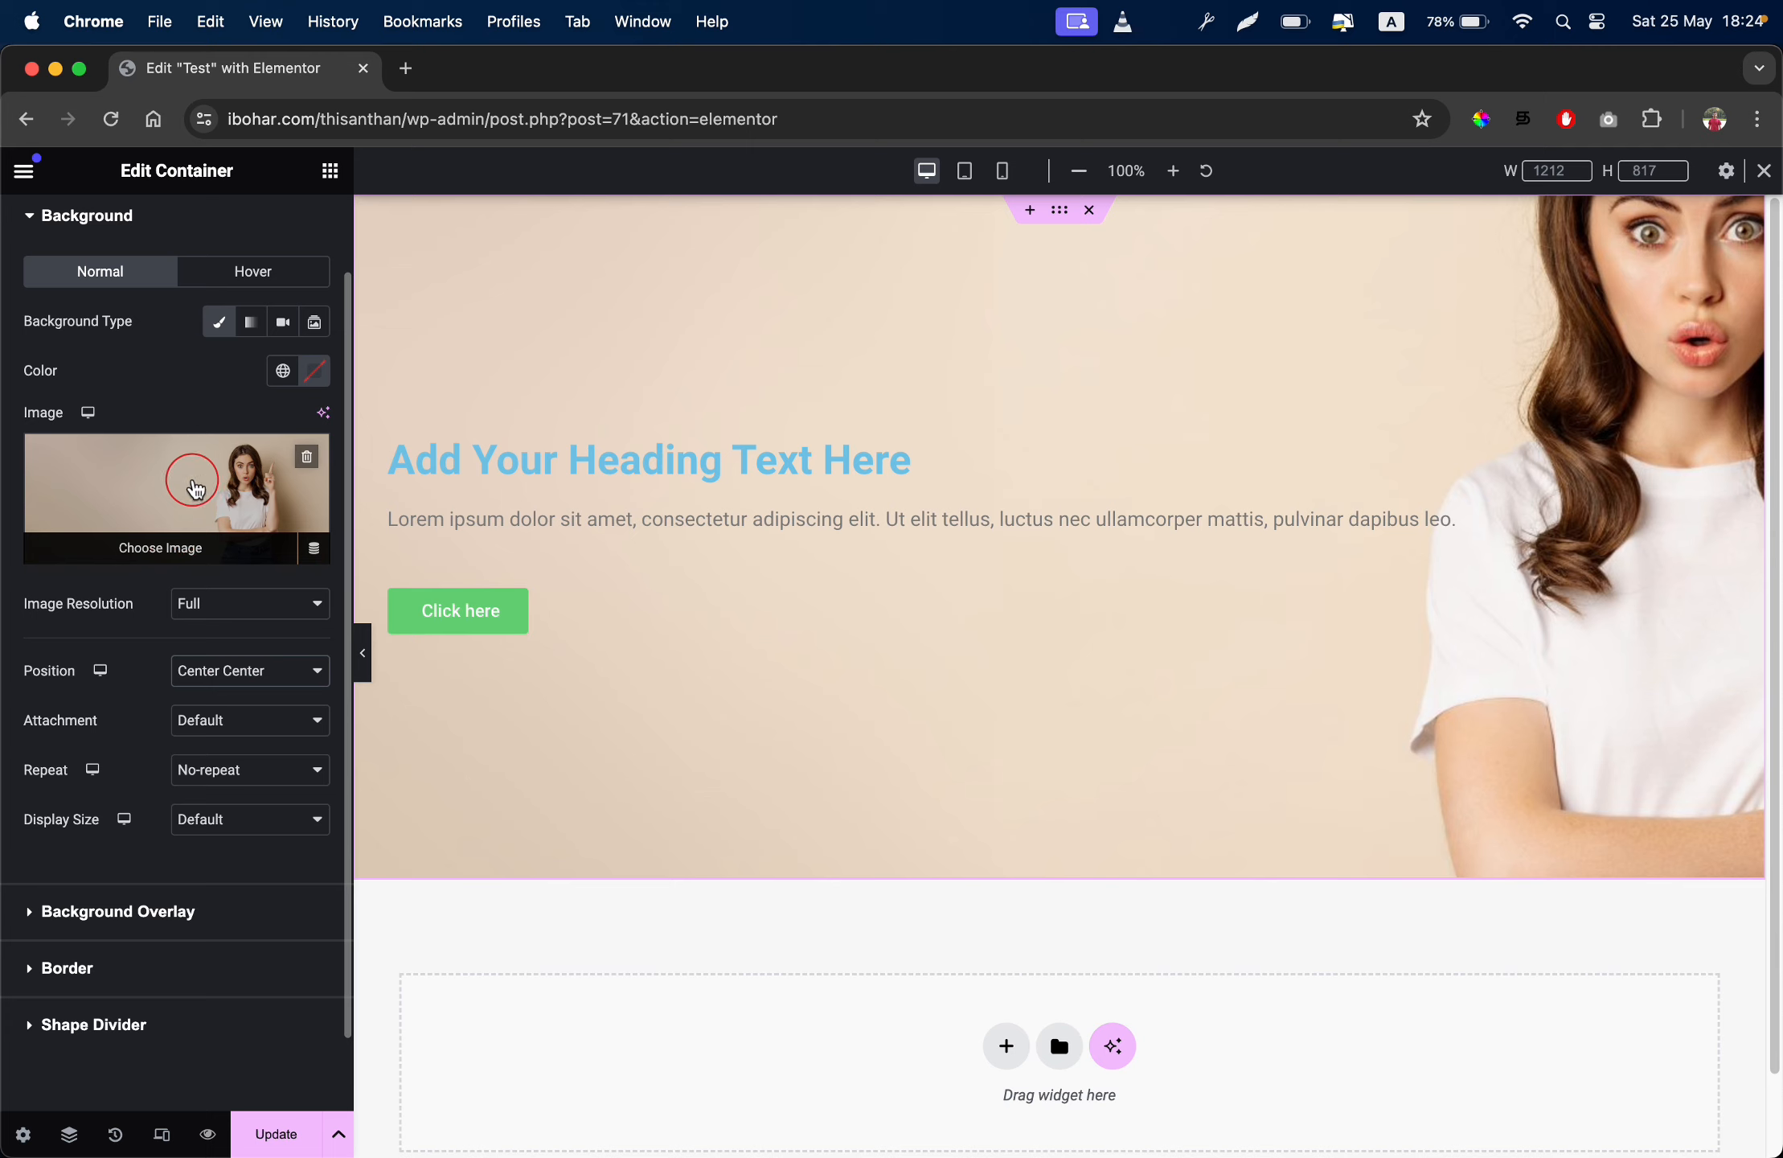
{"action": "left_click", "coordinate": [256, 677]}
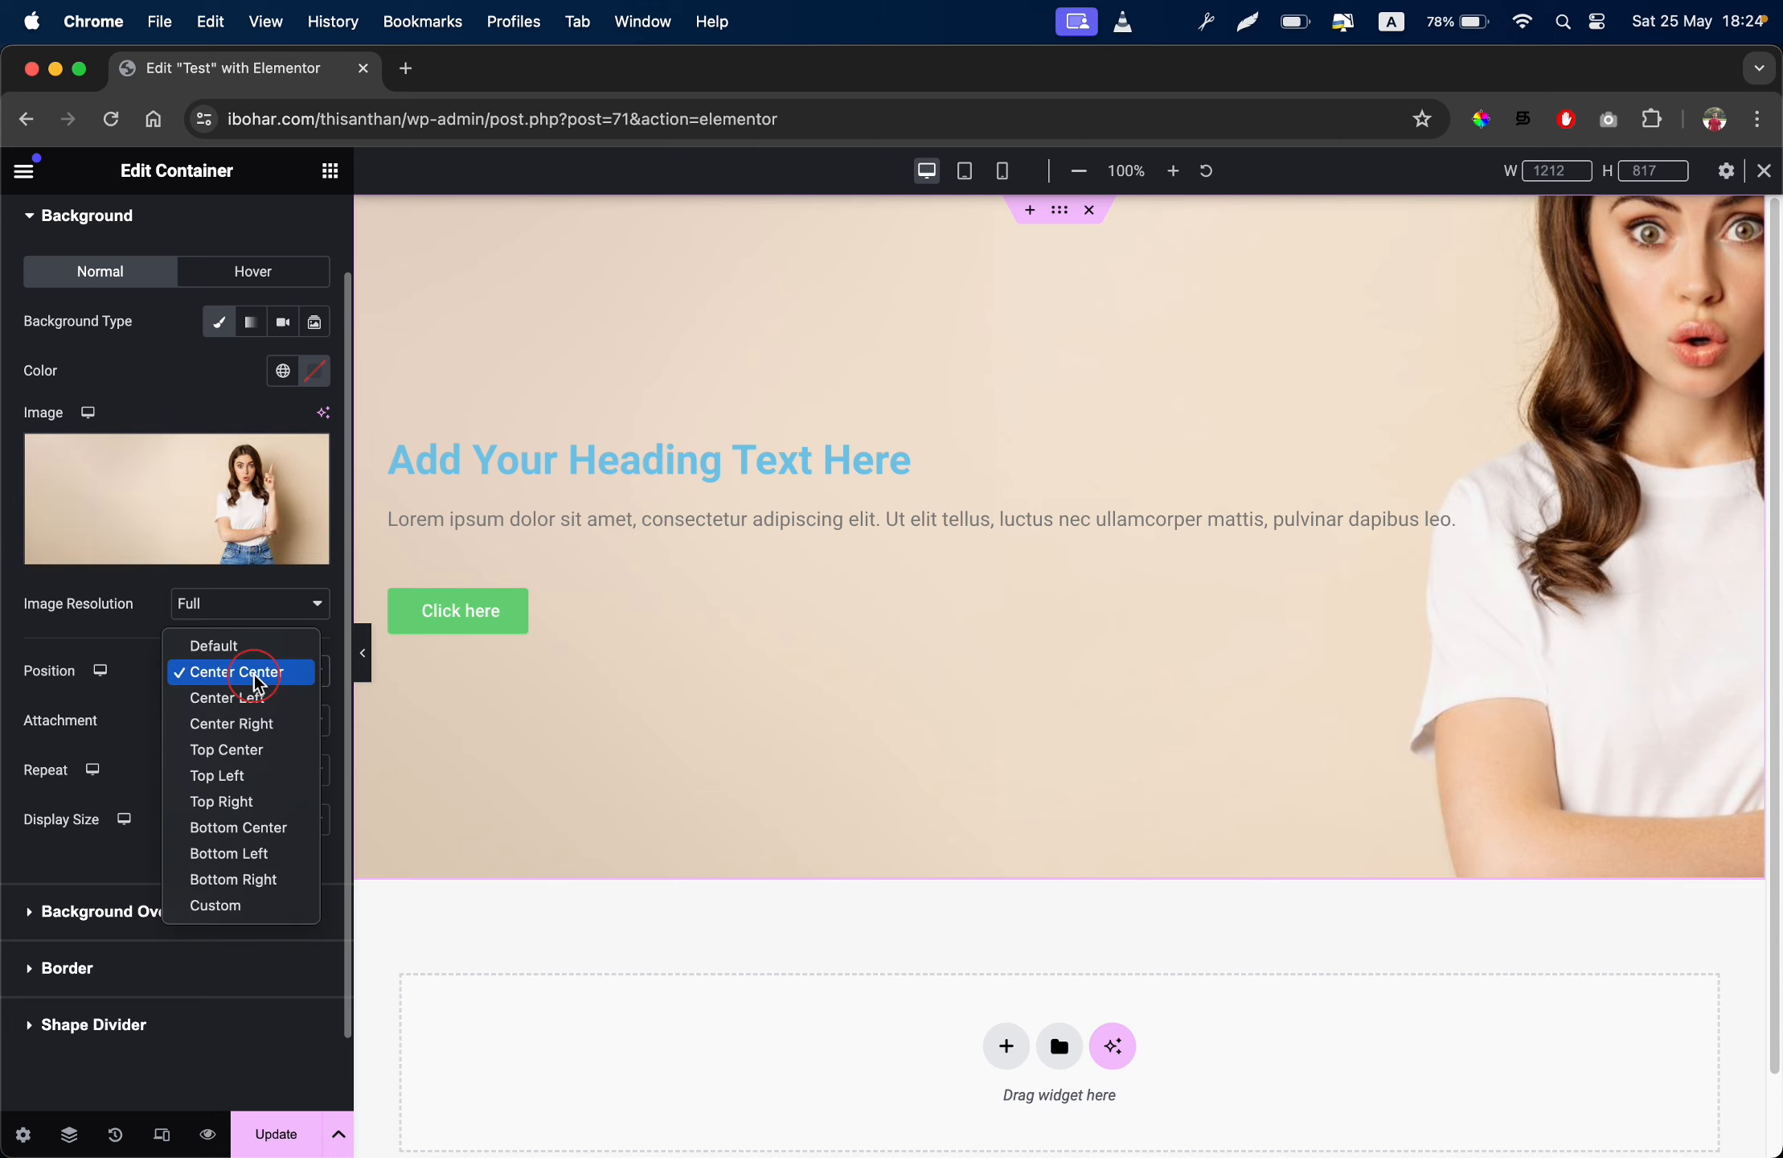
{"action": "left_click", "coordinate": [229, 697]}
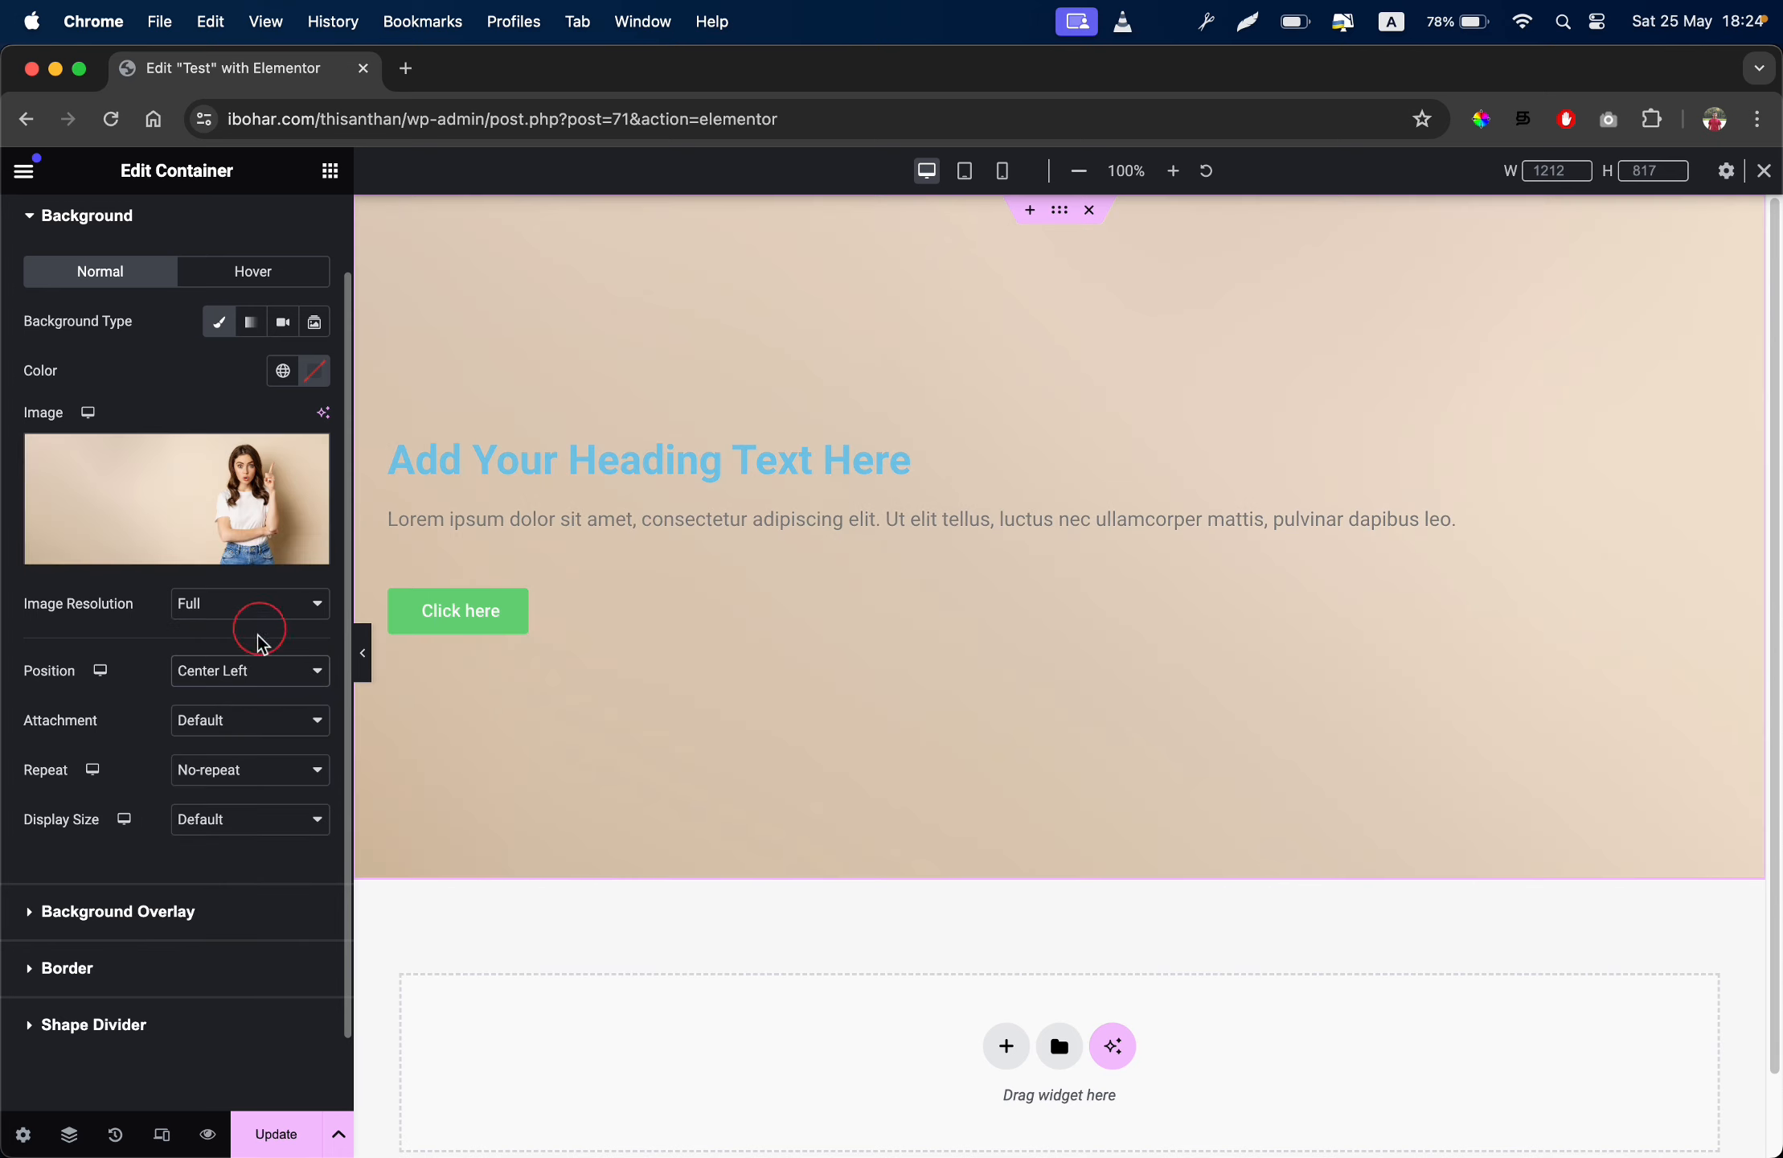
{"action": "left_click", "coordinate": [256, 673]}
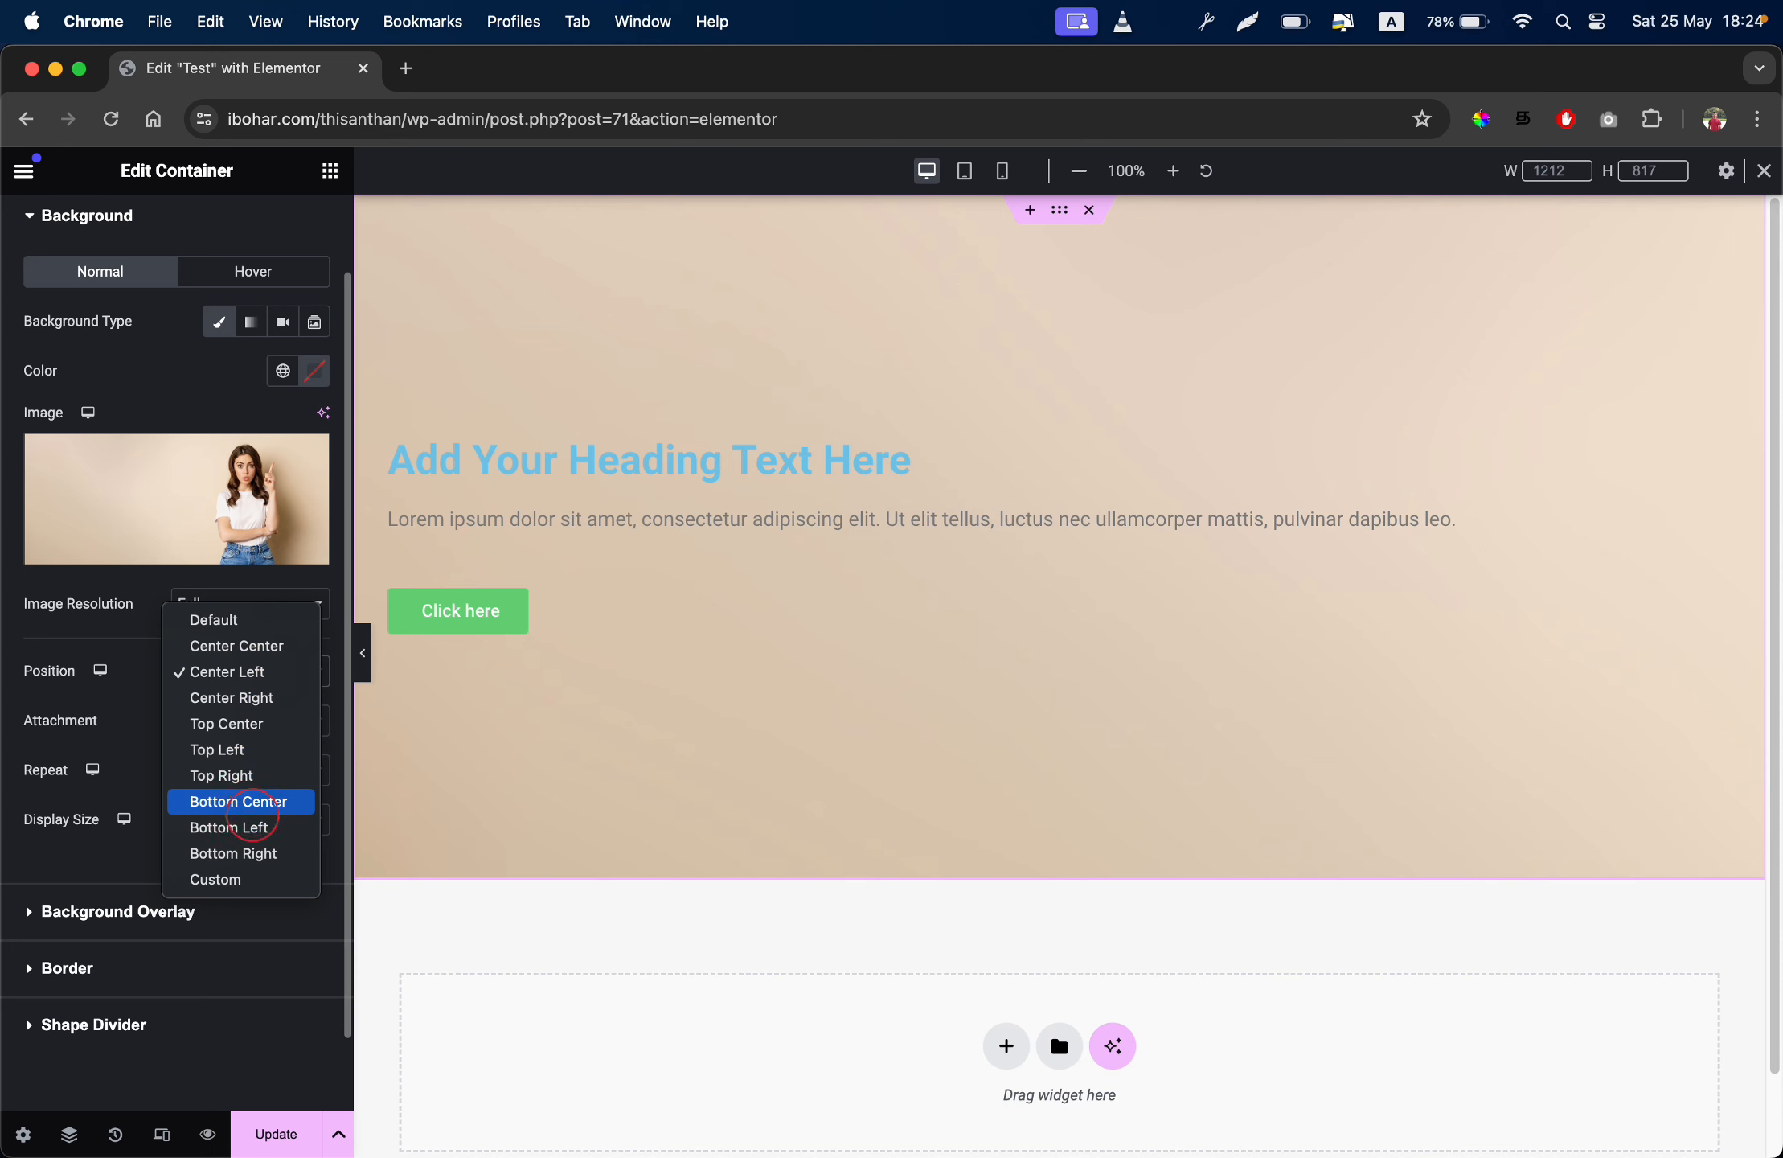
{"action": "left_click", "coordinate": [253, 810]}
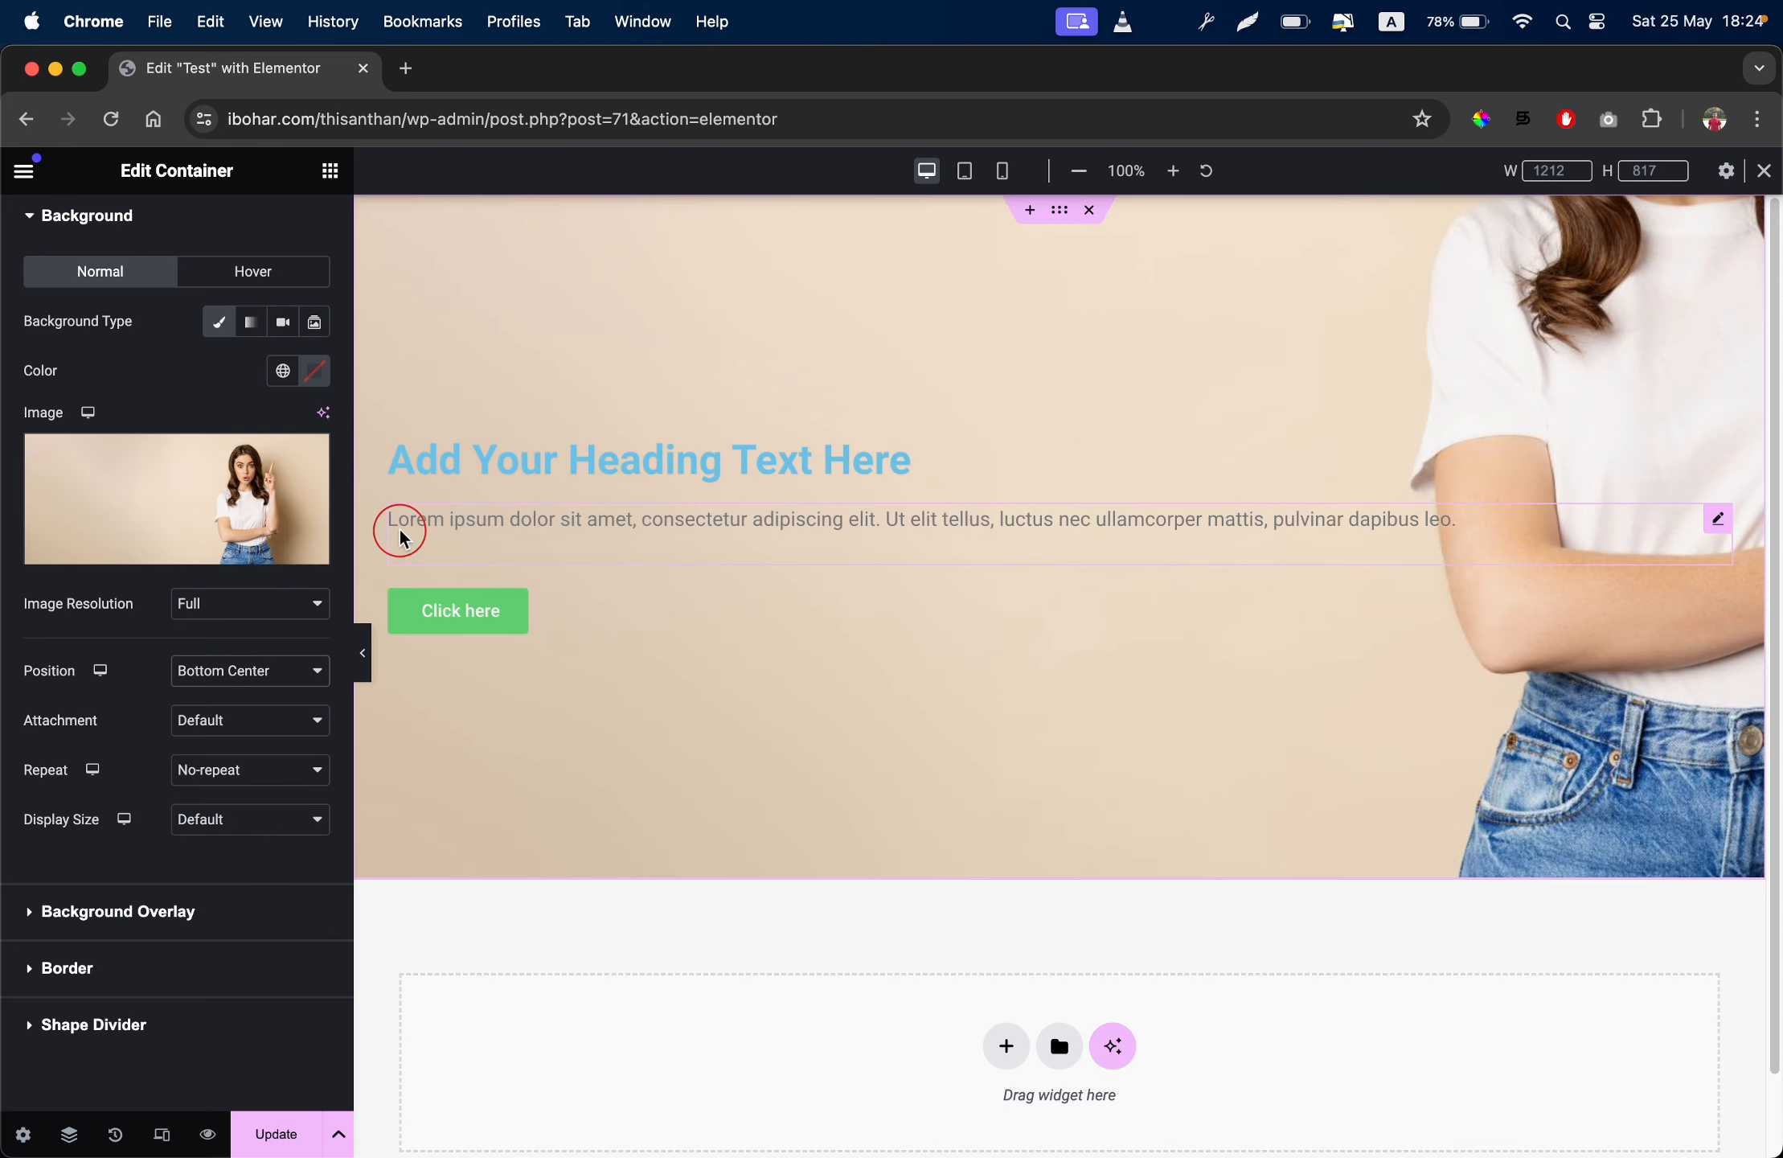
{"action": "left_click", "coordinate": [258, 672]}
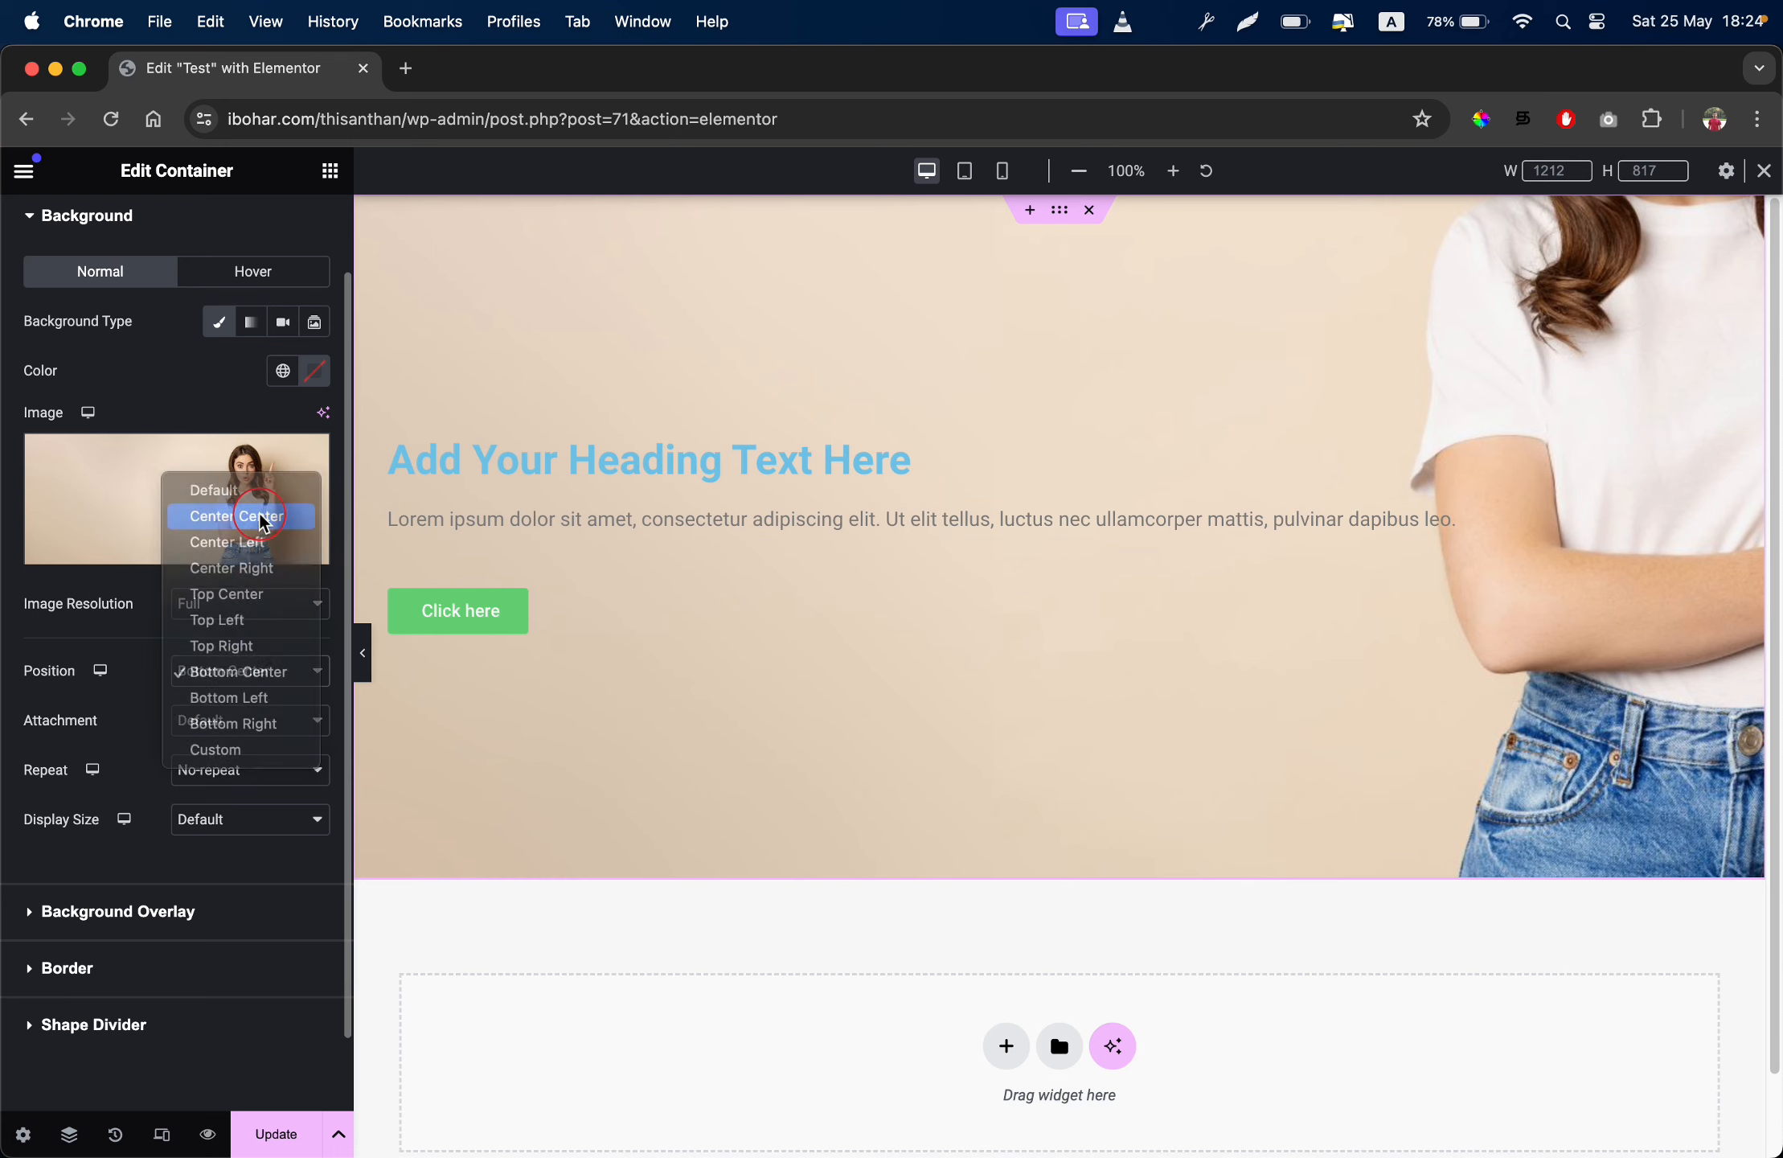
{"action": "left_click", "coordinate": [265, 519]}
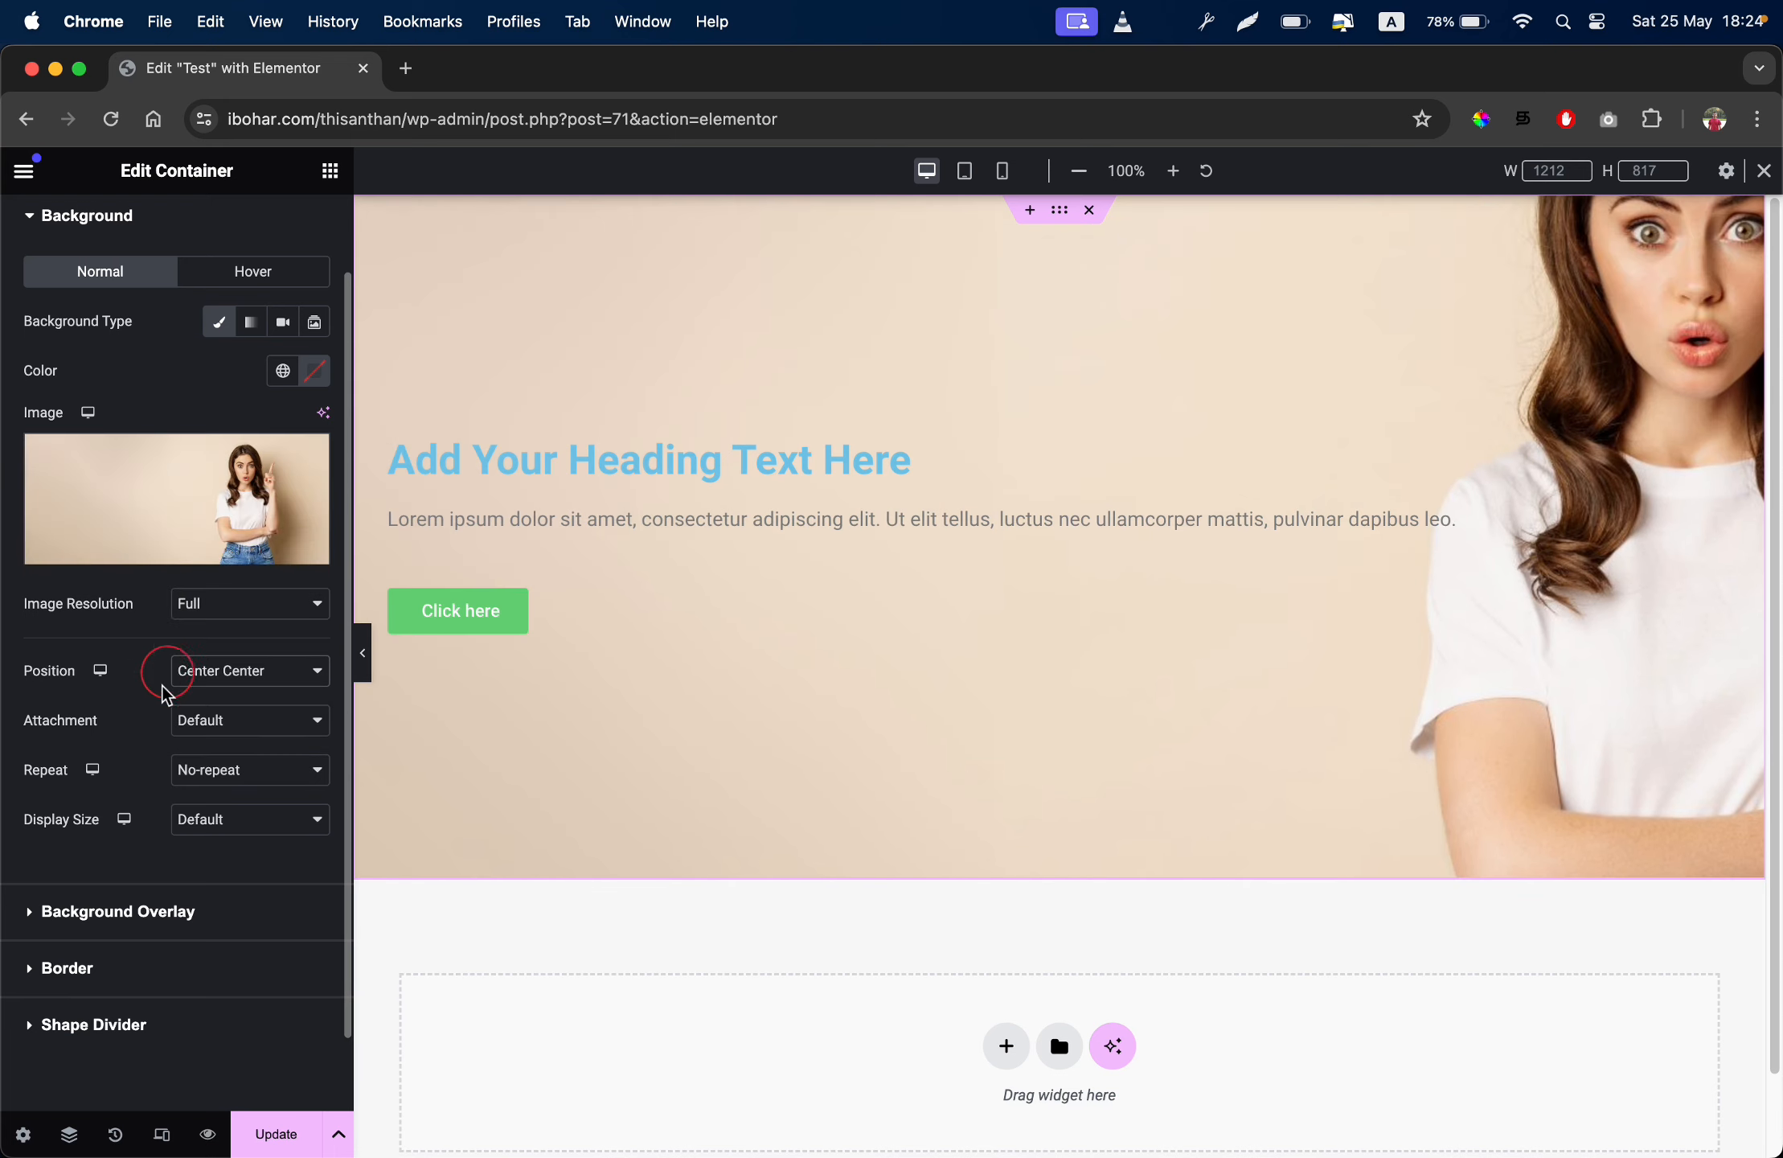
Try the Fixed attachment on the background image and return it to Default
{"action": "left_click", "coordinate": [201, 721]}
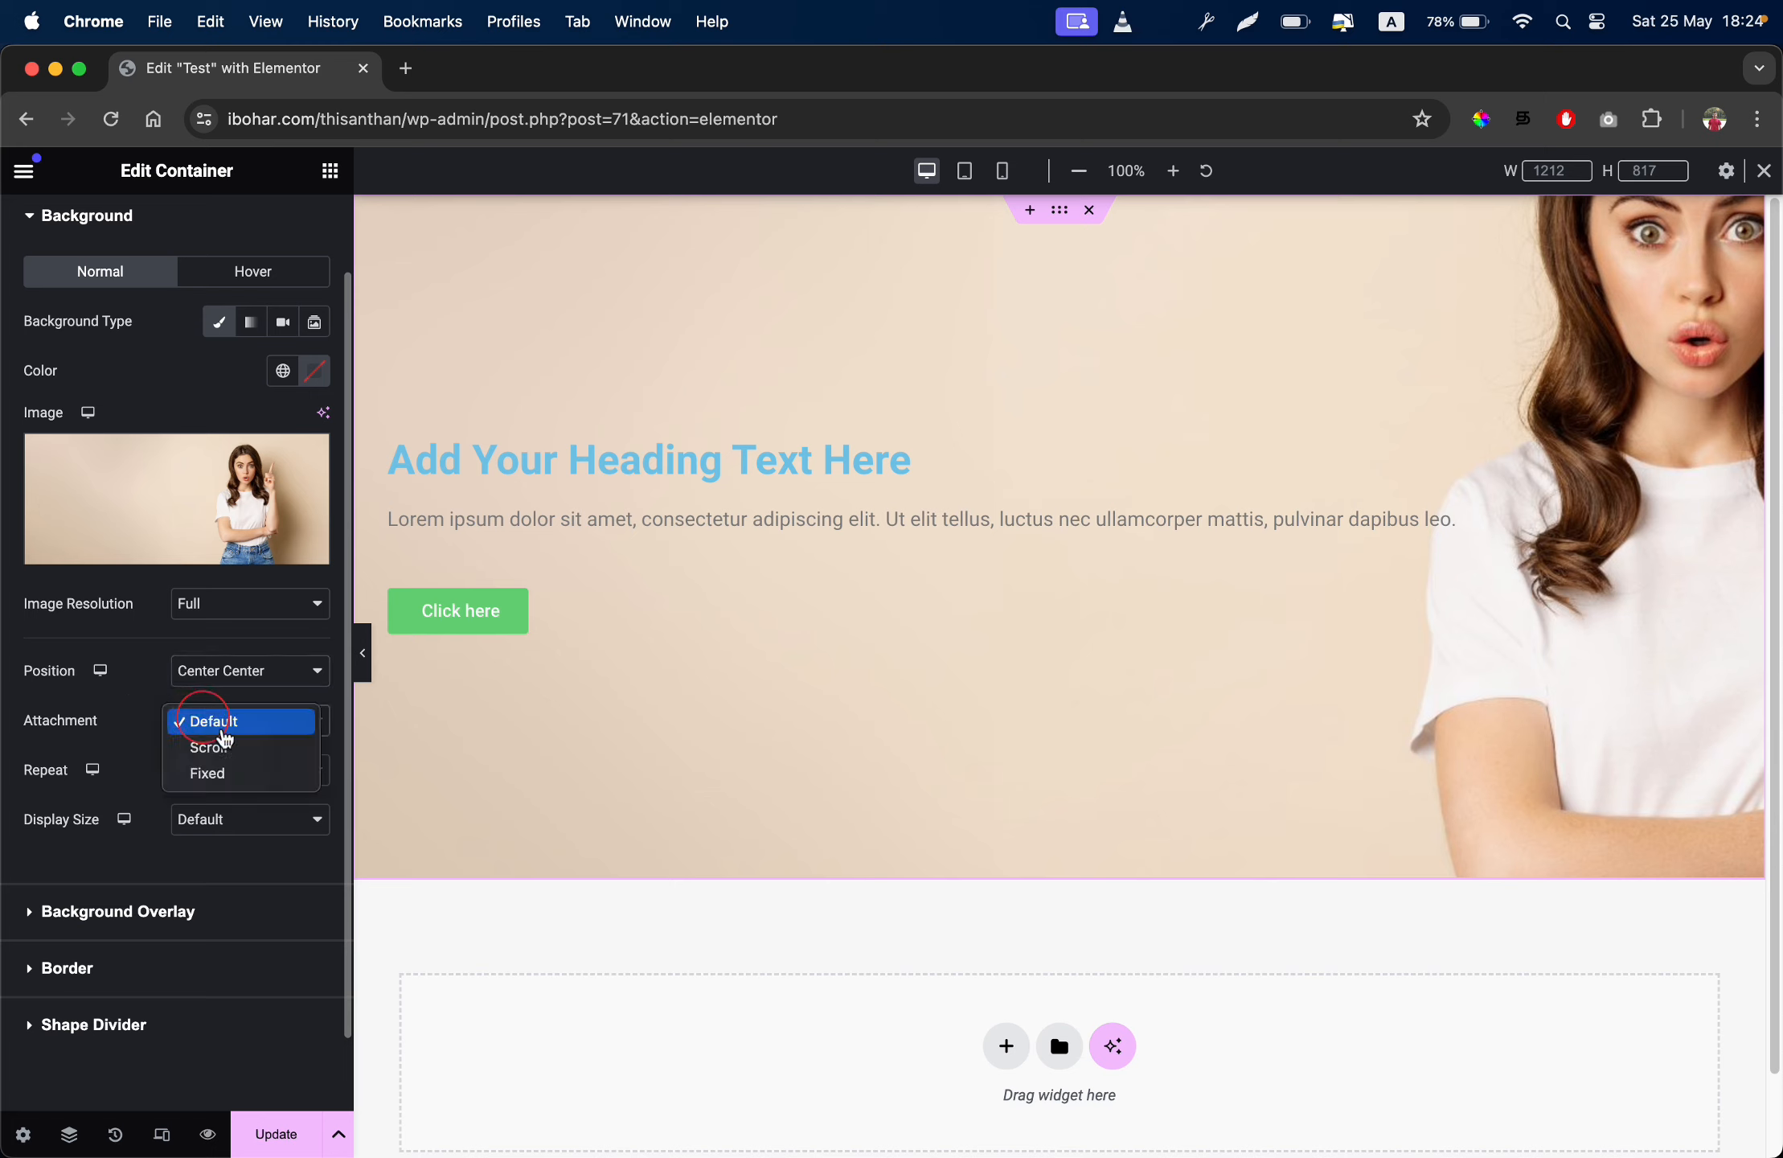
{"action": "left_click", "coordinate": [242, 774]}
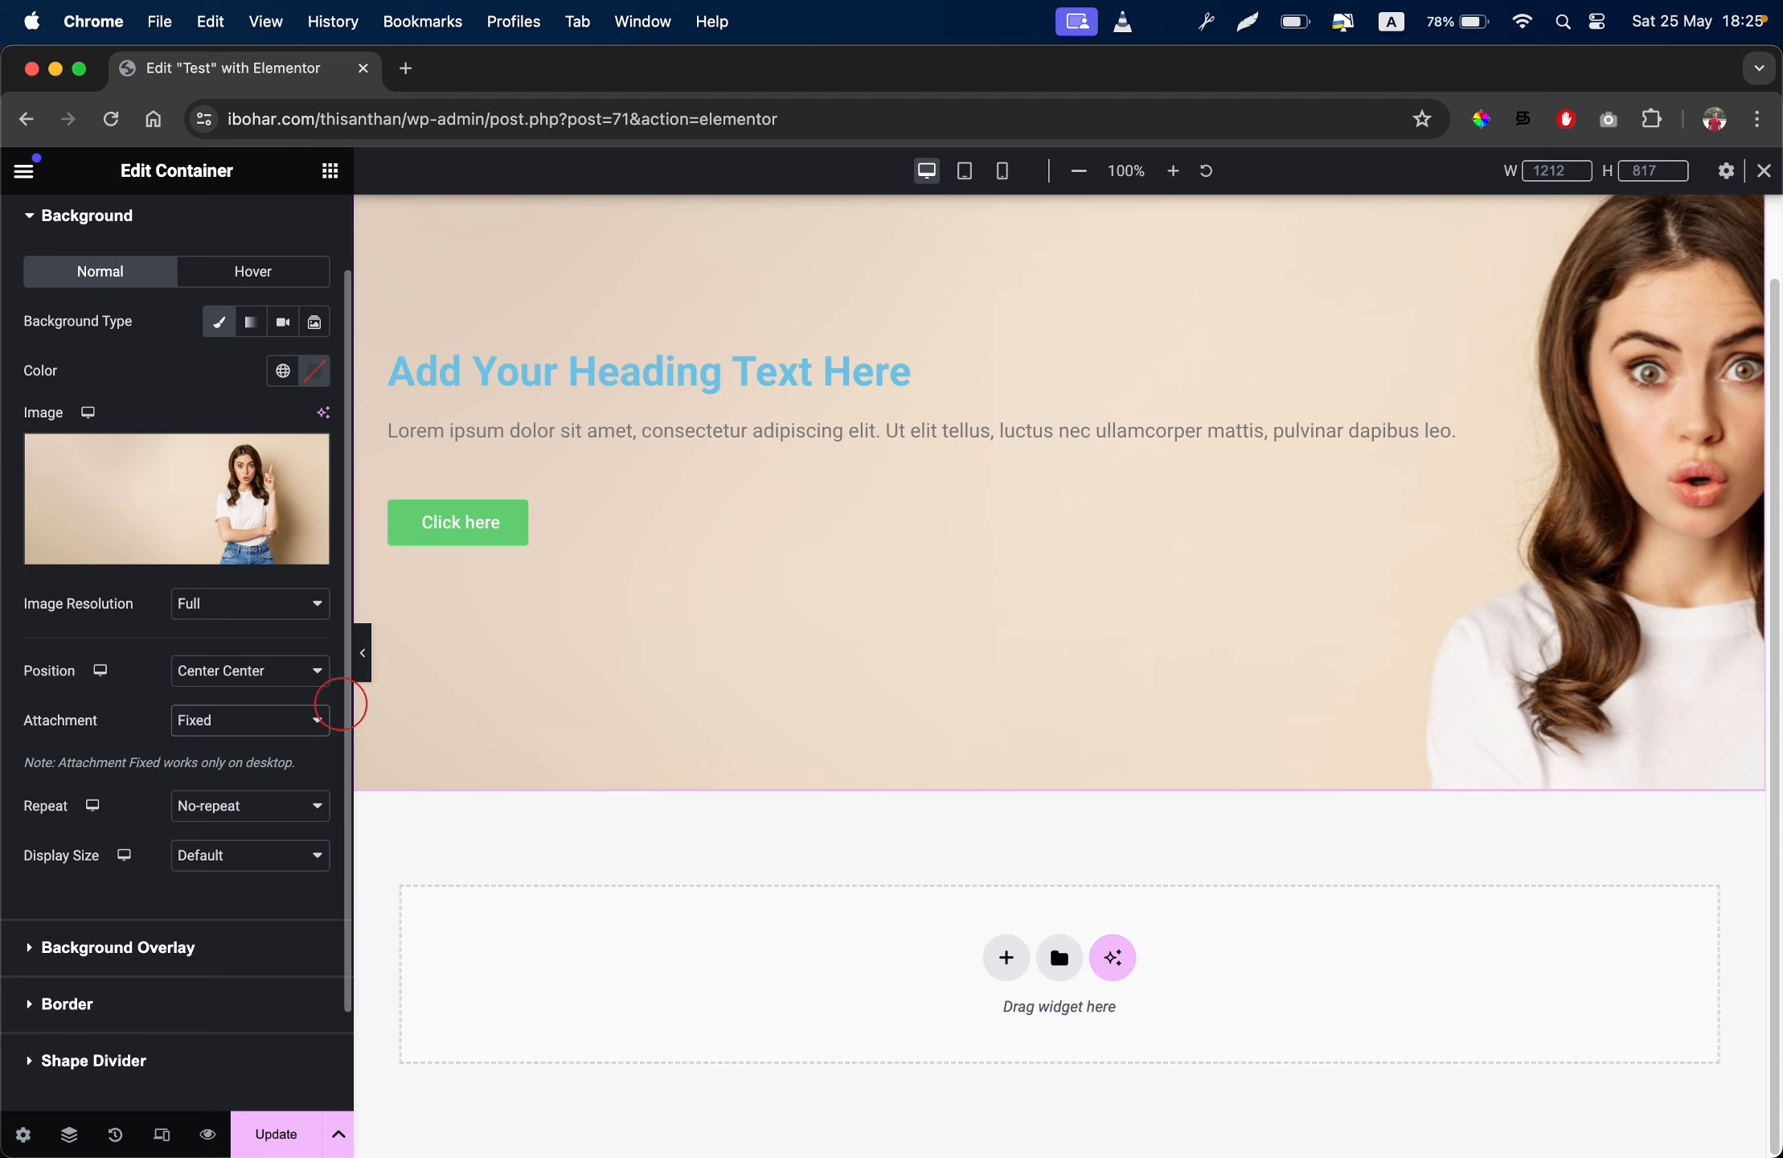
{"action": "left_click", "coordinate": [281, 721]}
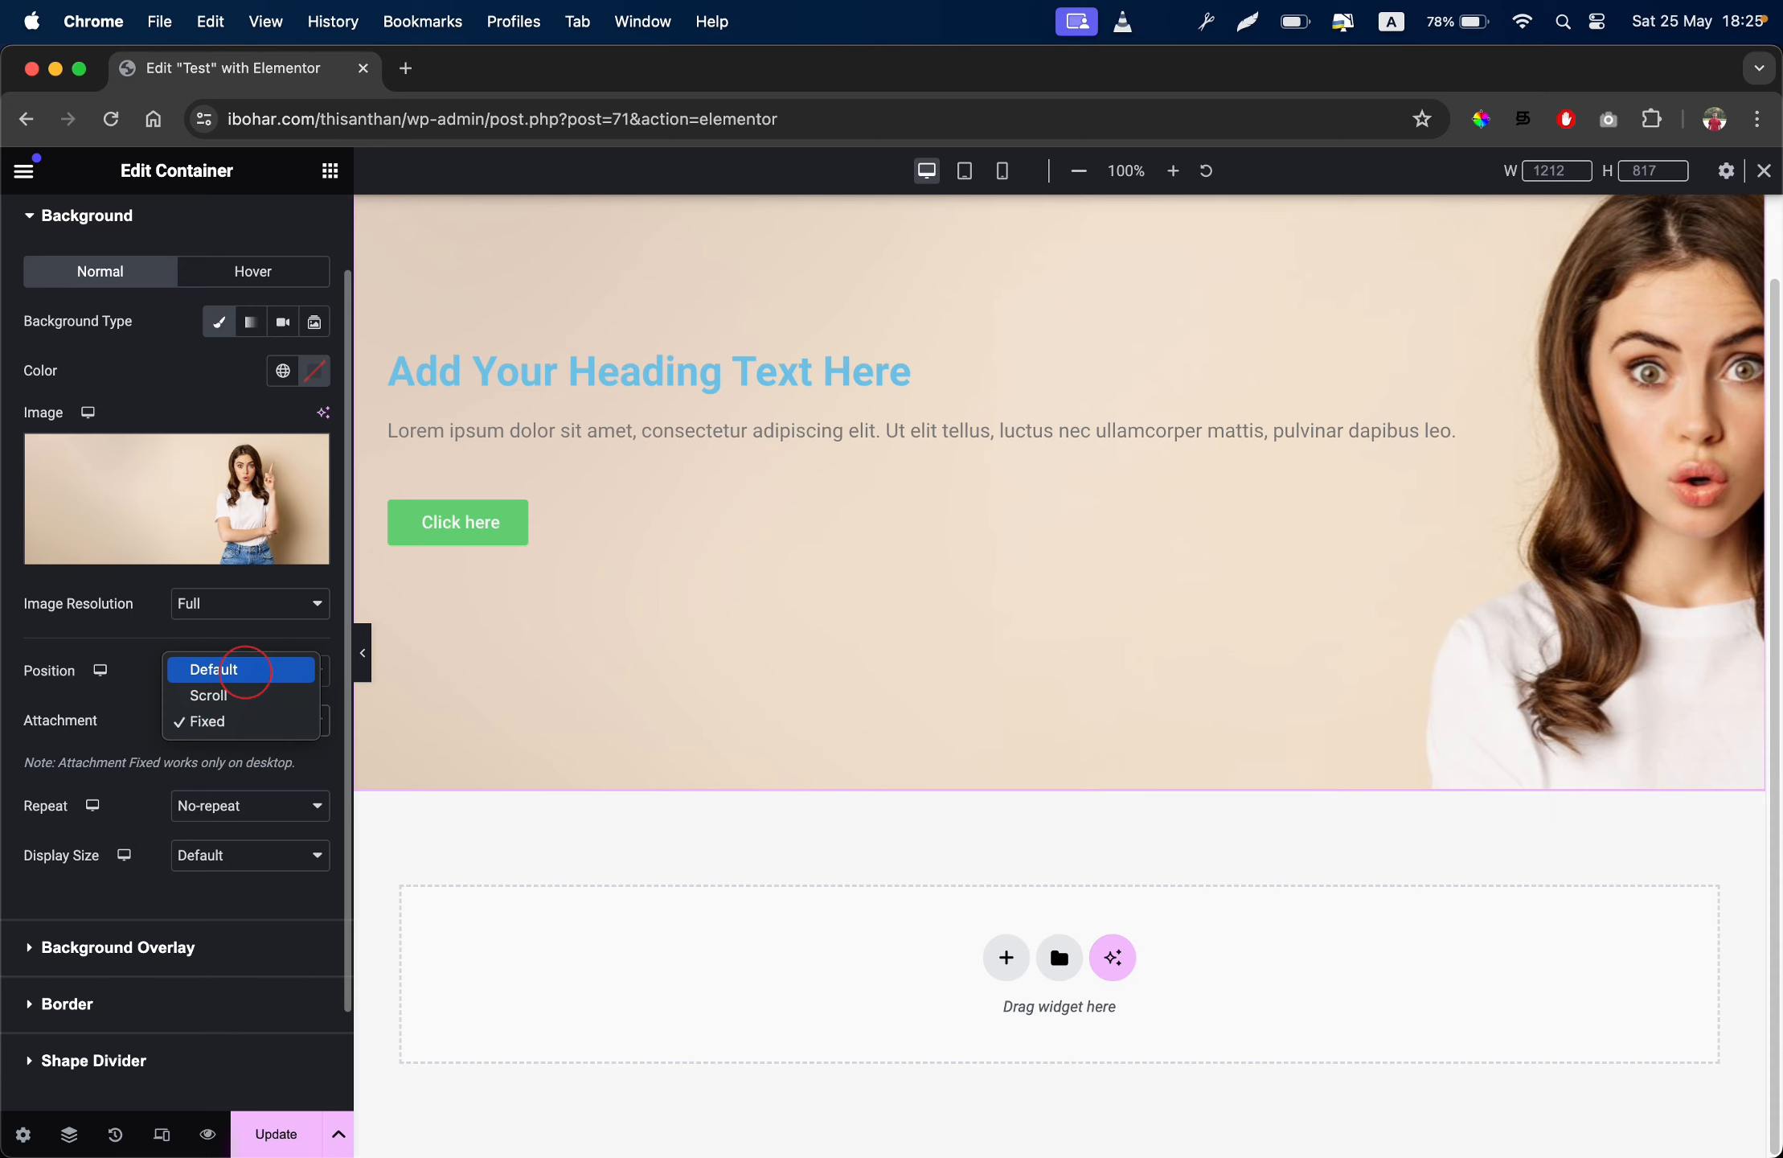
{"action": "left_click", "coordinate": [245, 671]}
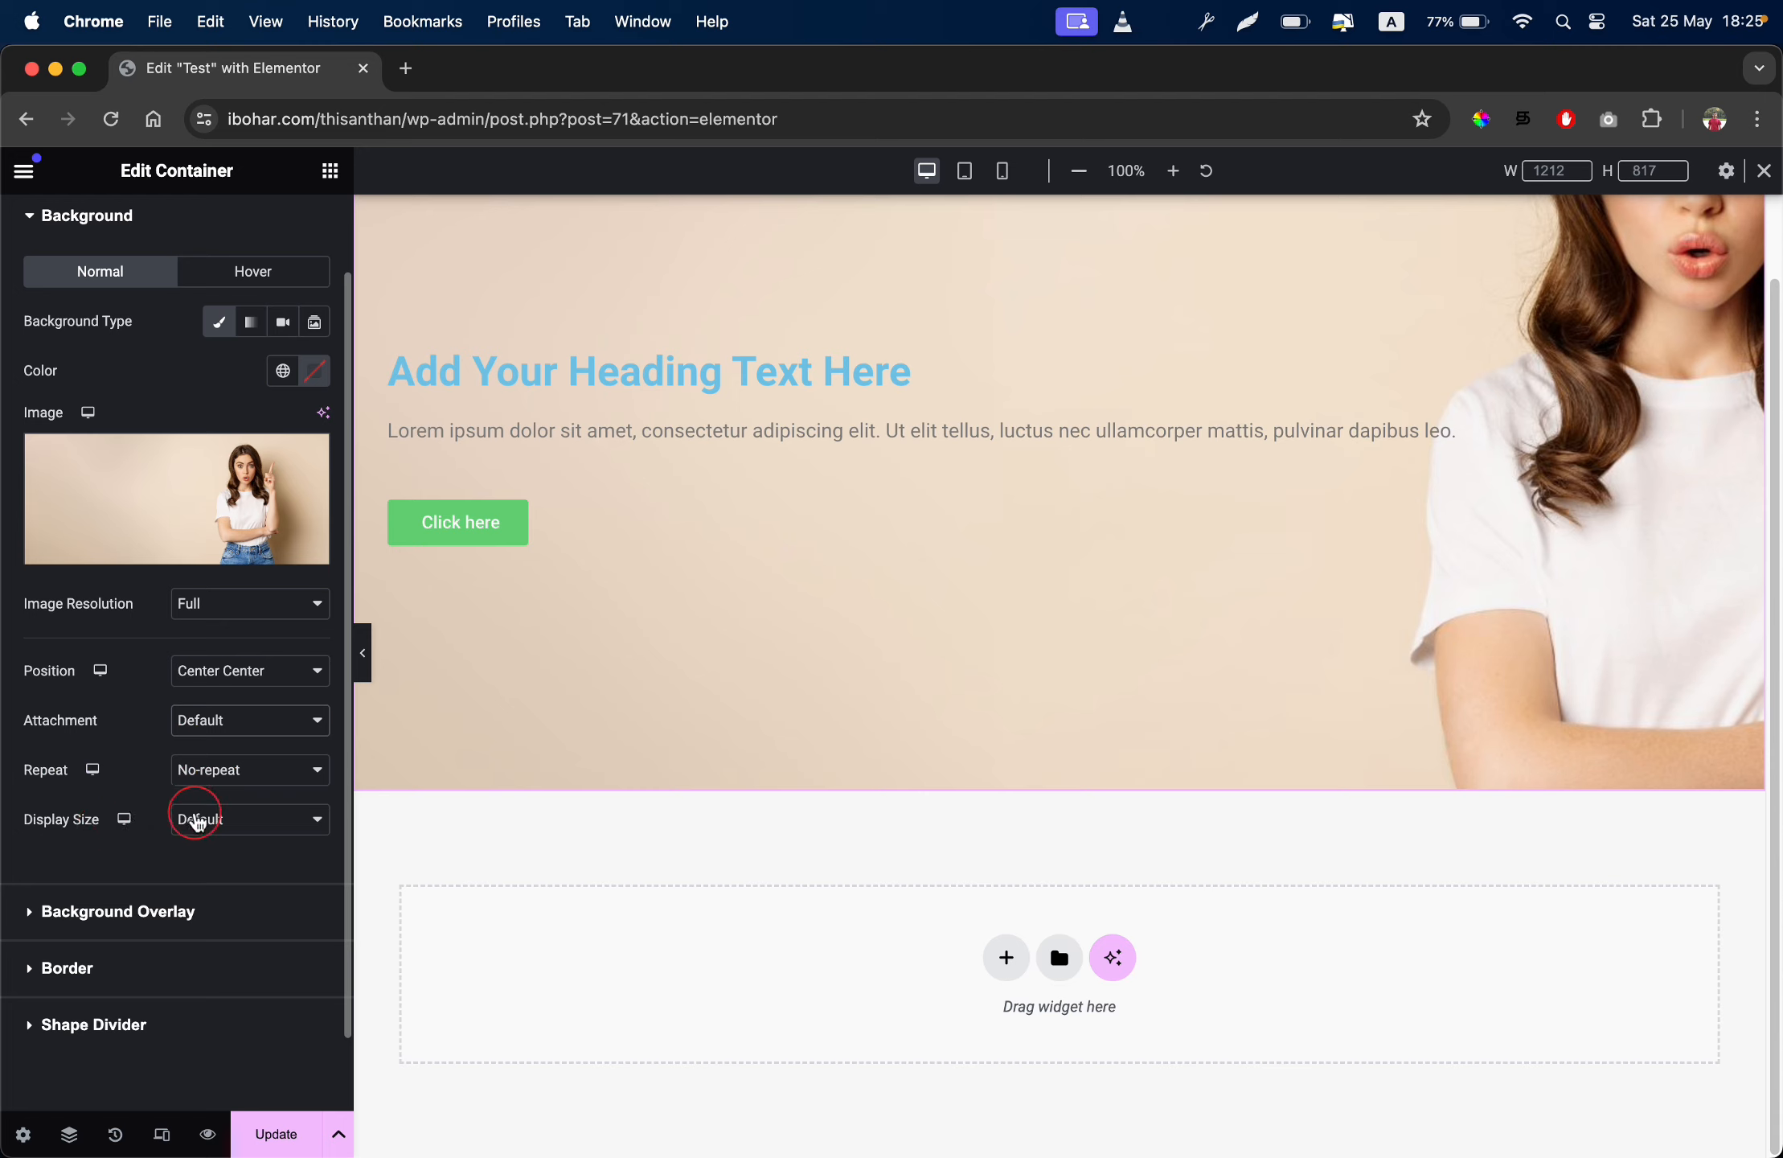
Set the background image's display size to Cover, comparing it with Contain, and preview the container at full width
{"action": "left_click", "coordinate": [195, 819]}
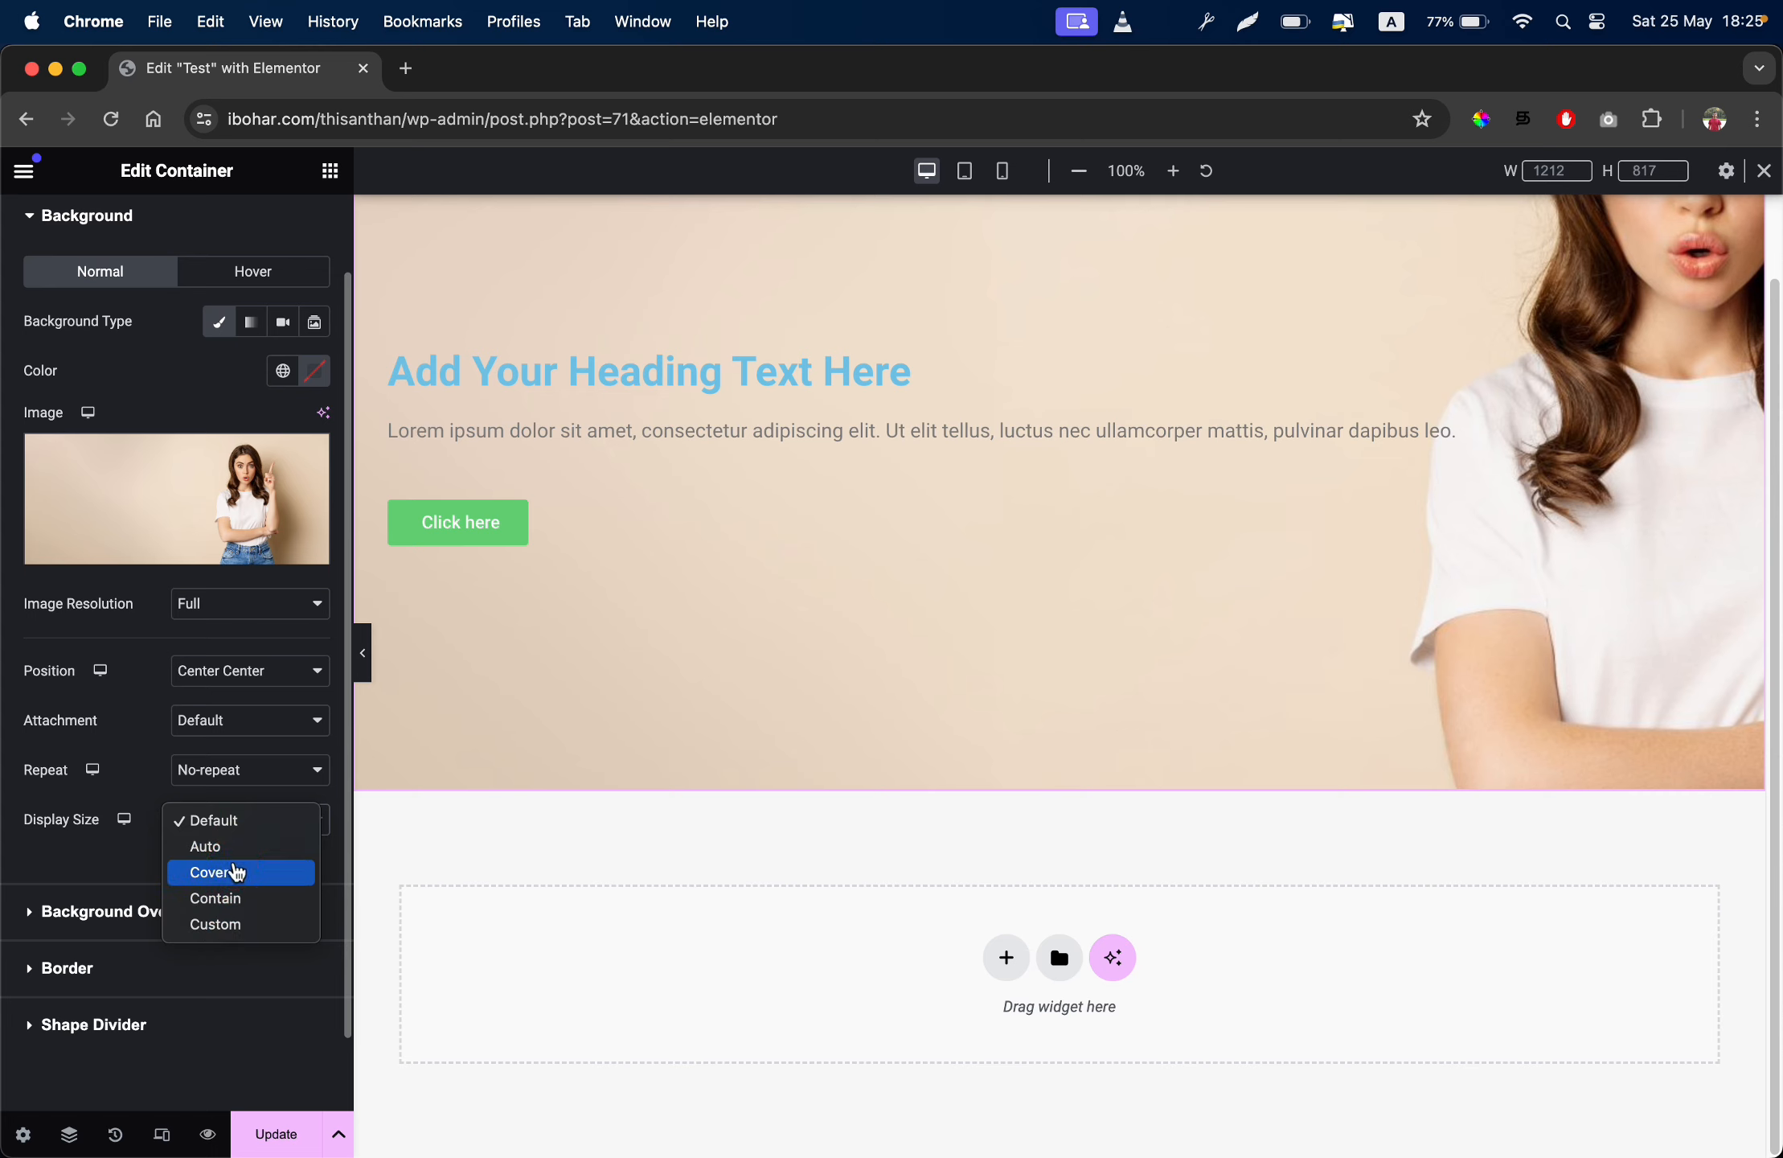
{"action": "left_click", "coordinate": [237, 873]}
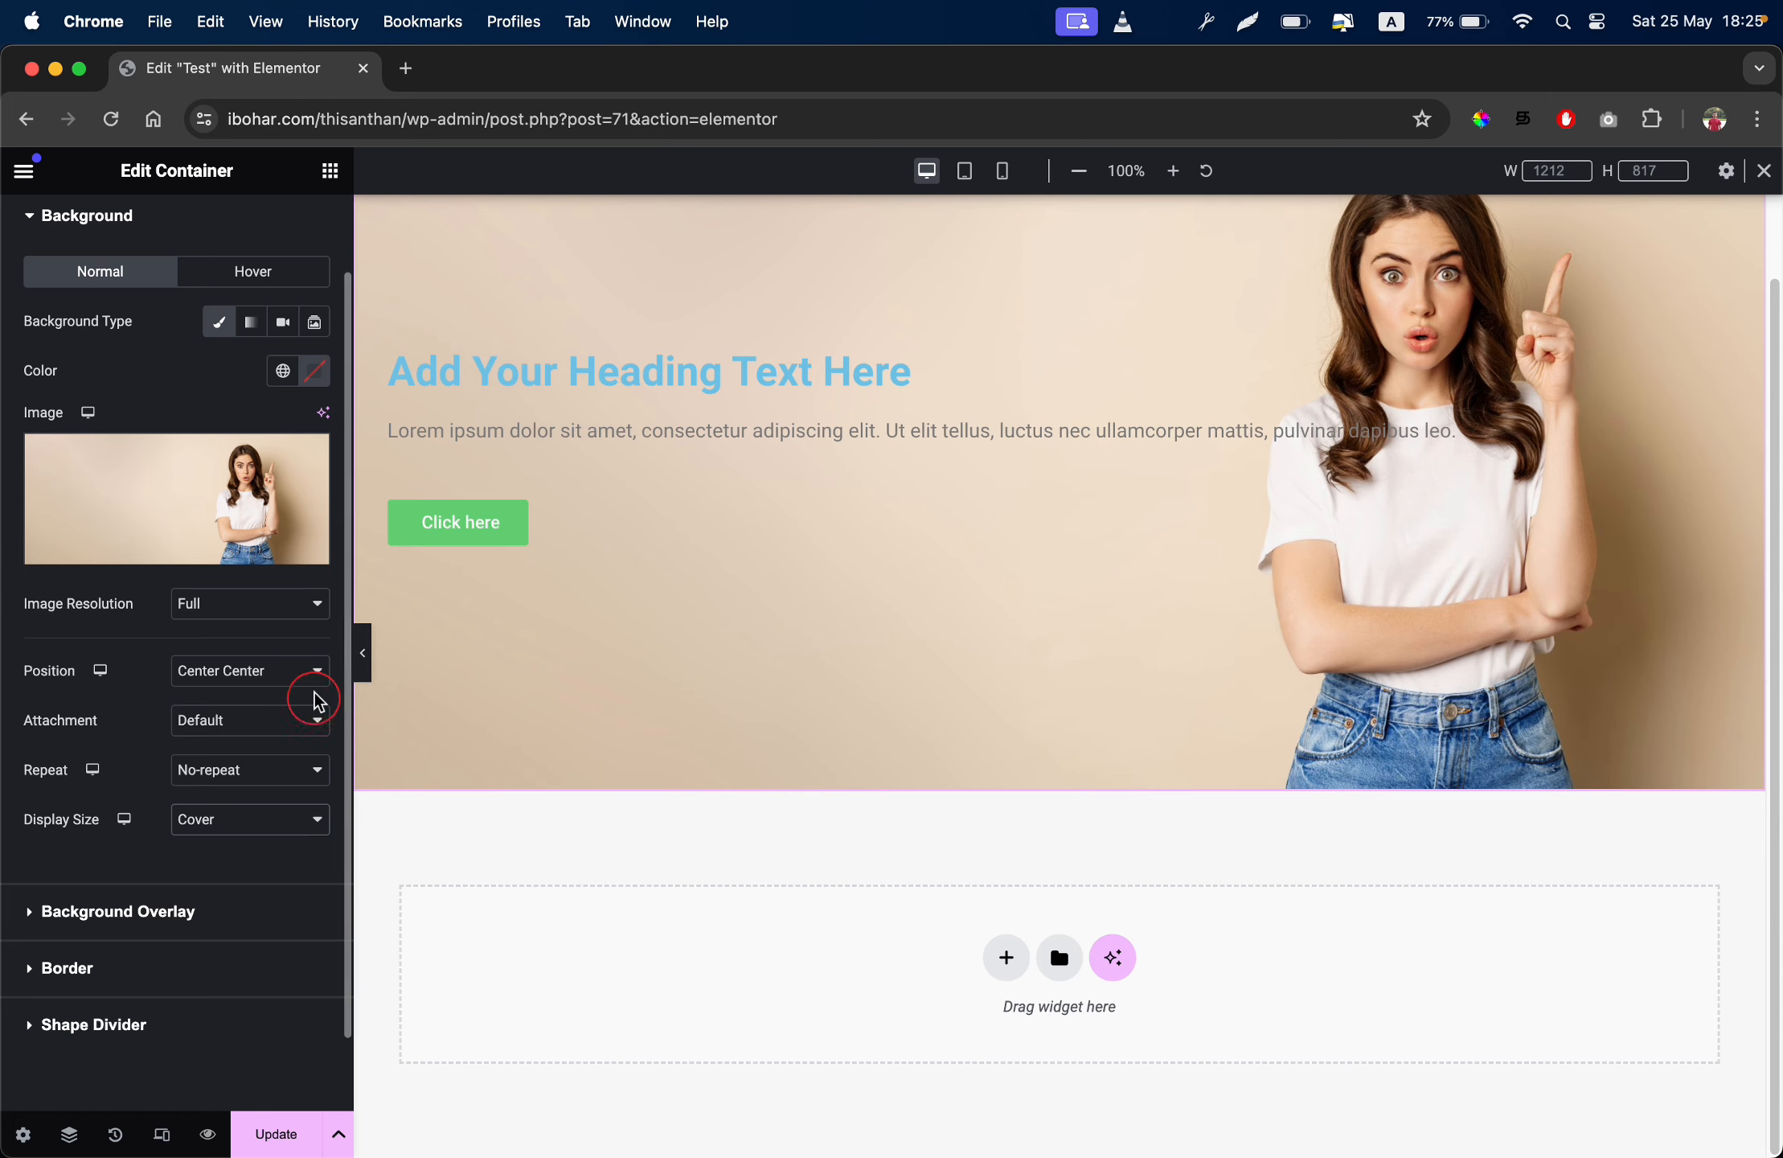
{"action": "left_click", "coordinate": [228, 820]}
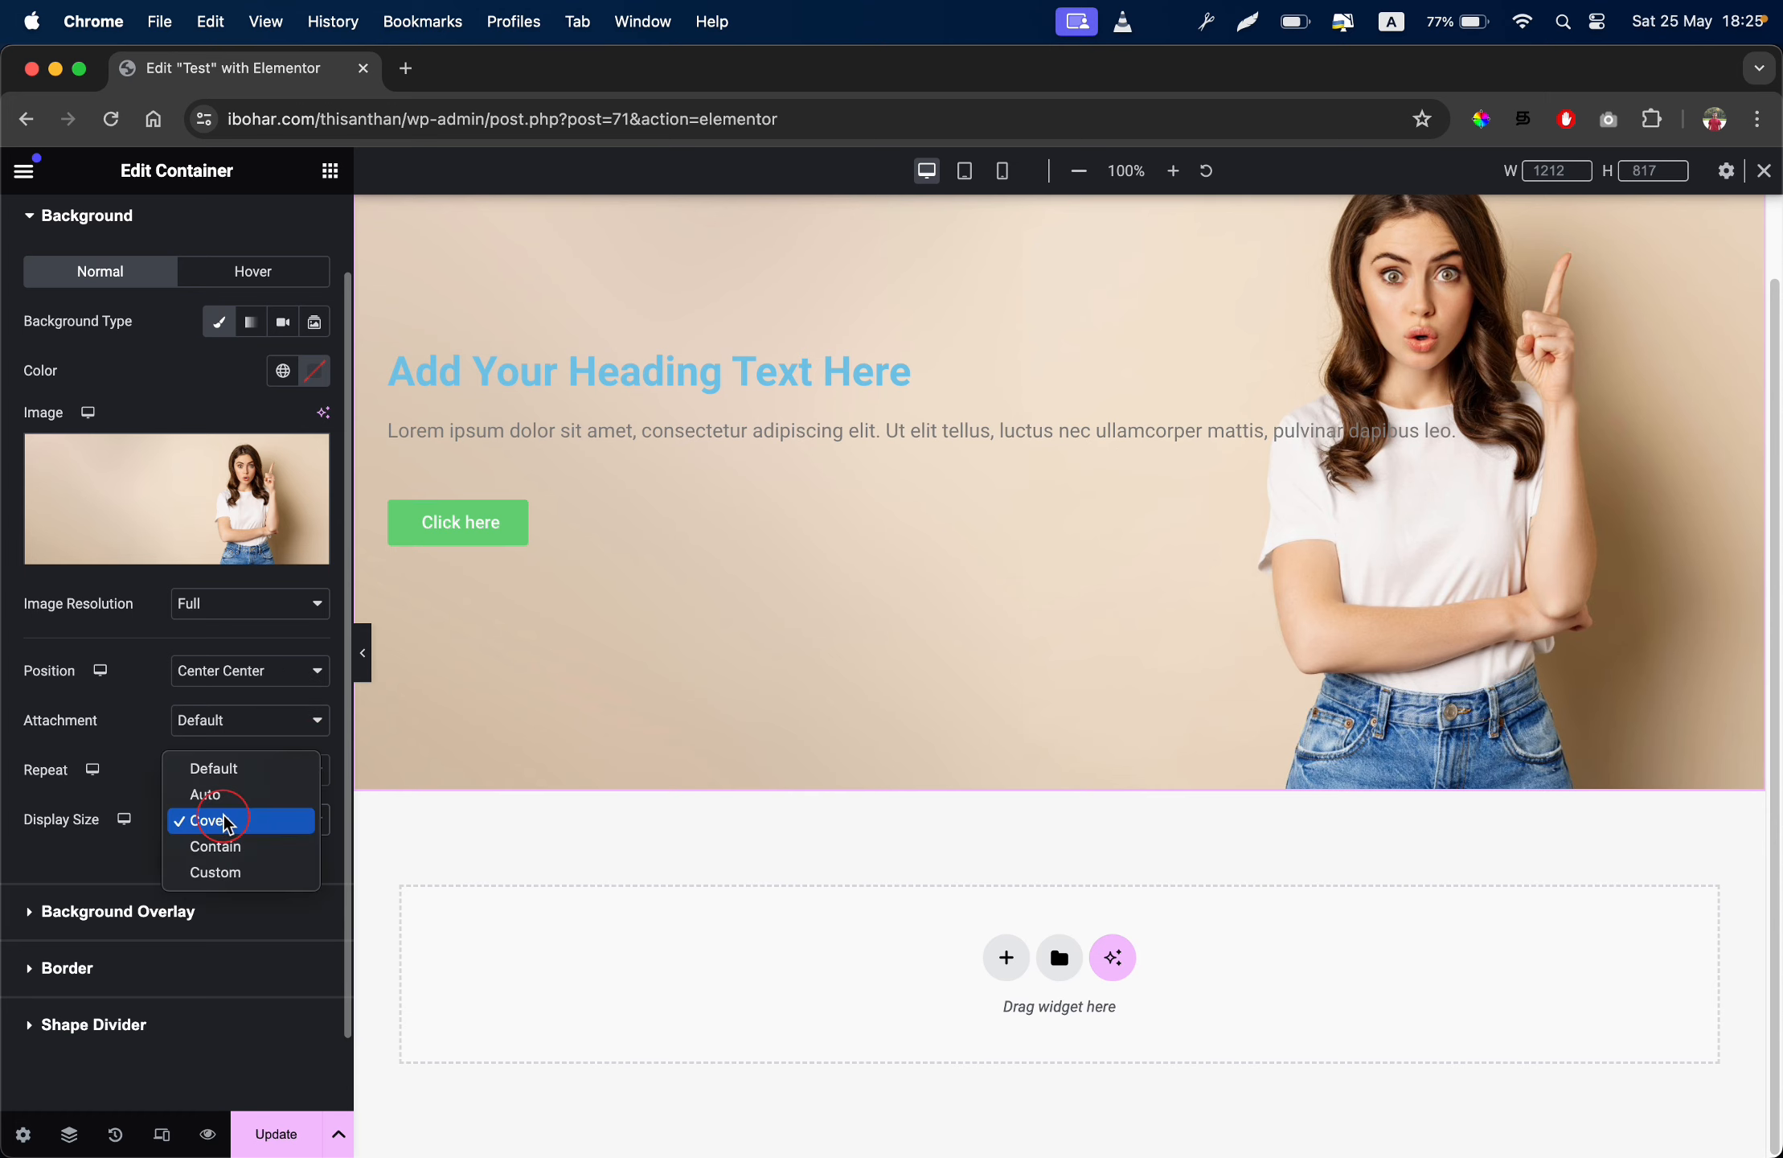
{"action": "left_click", "coordinate": [229, 855]}
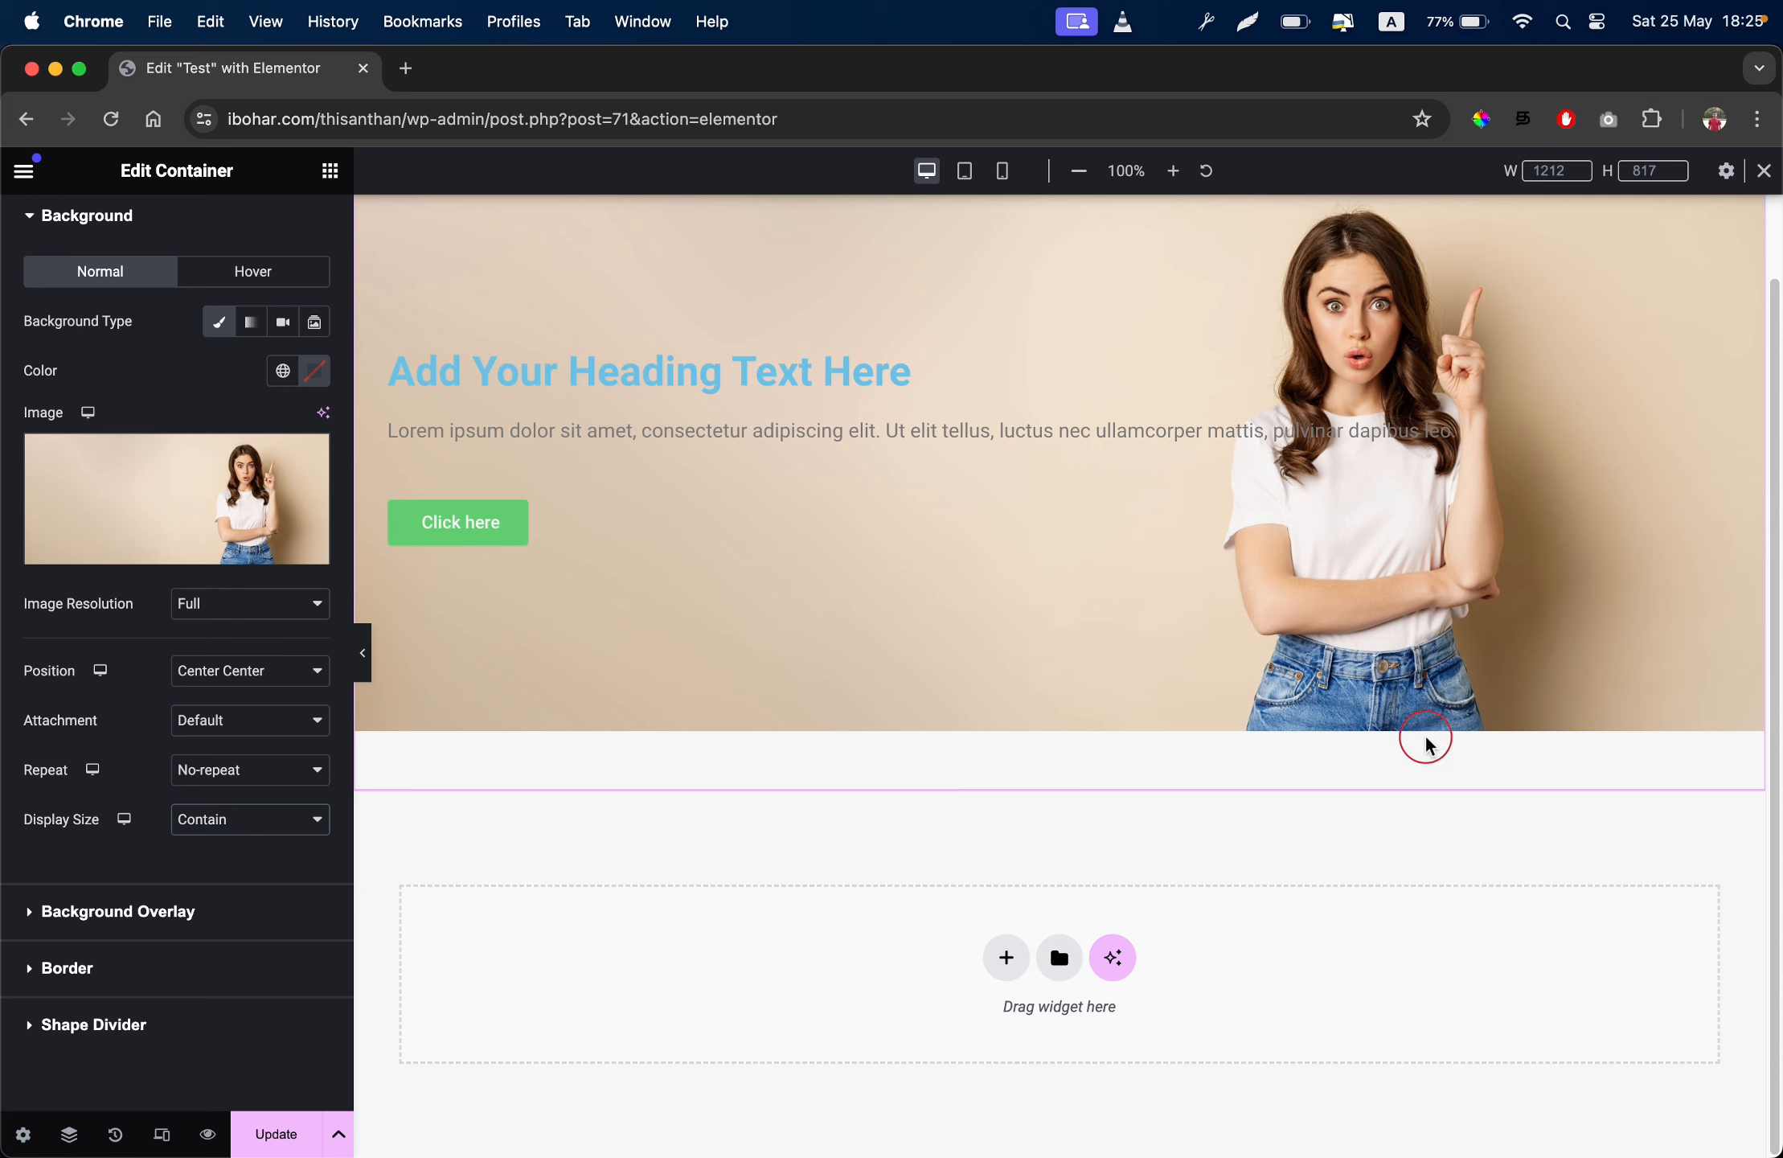
{"action": "double_click", "coordinate": [234, 828]}
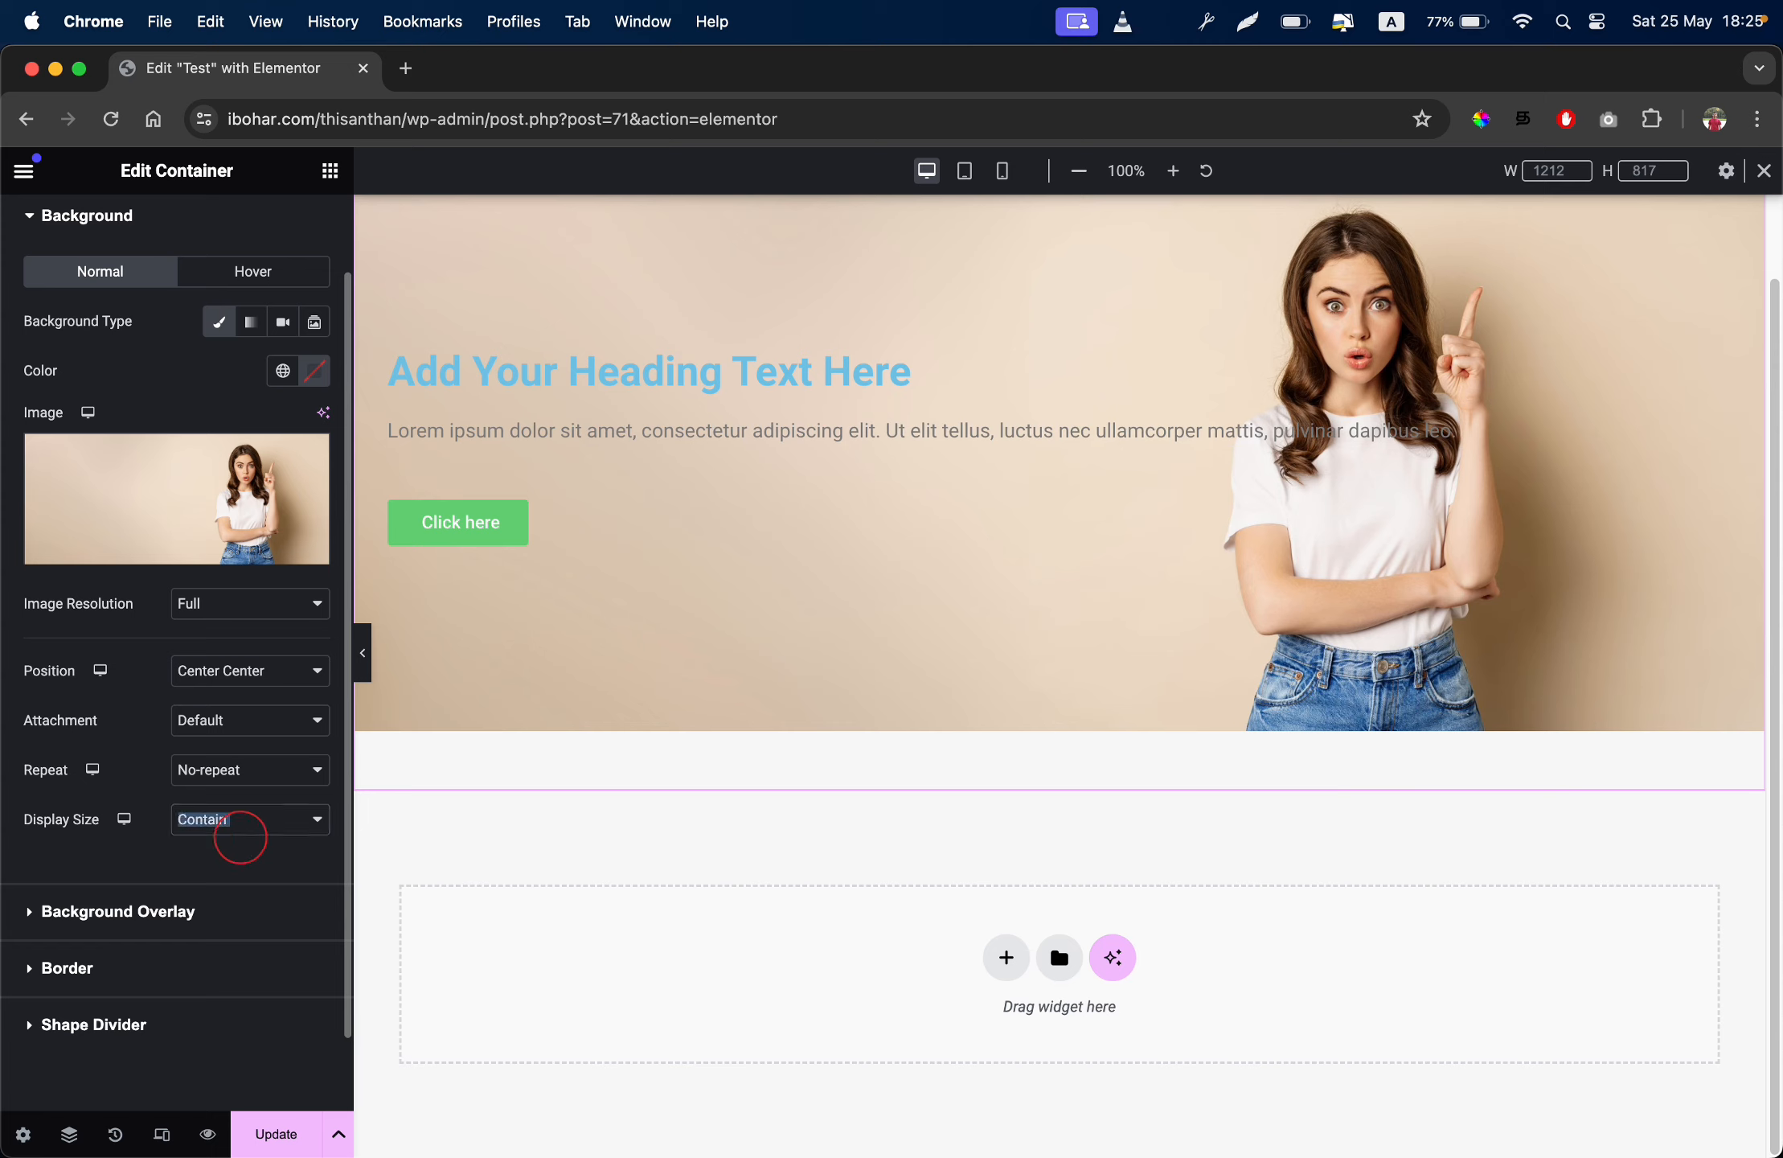
{"action": "left_click", "coordinate": [245, 841]}
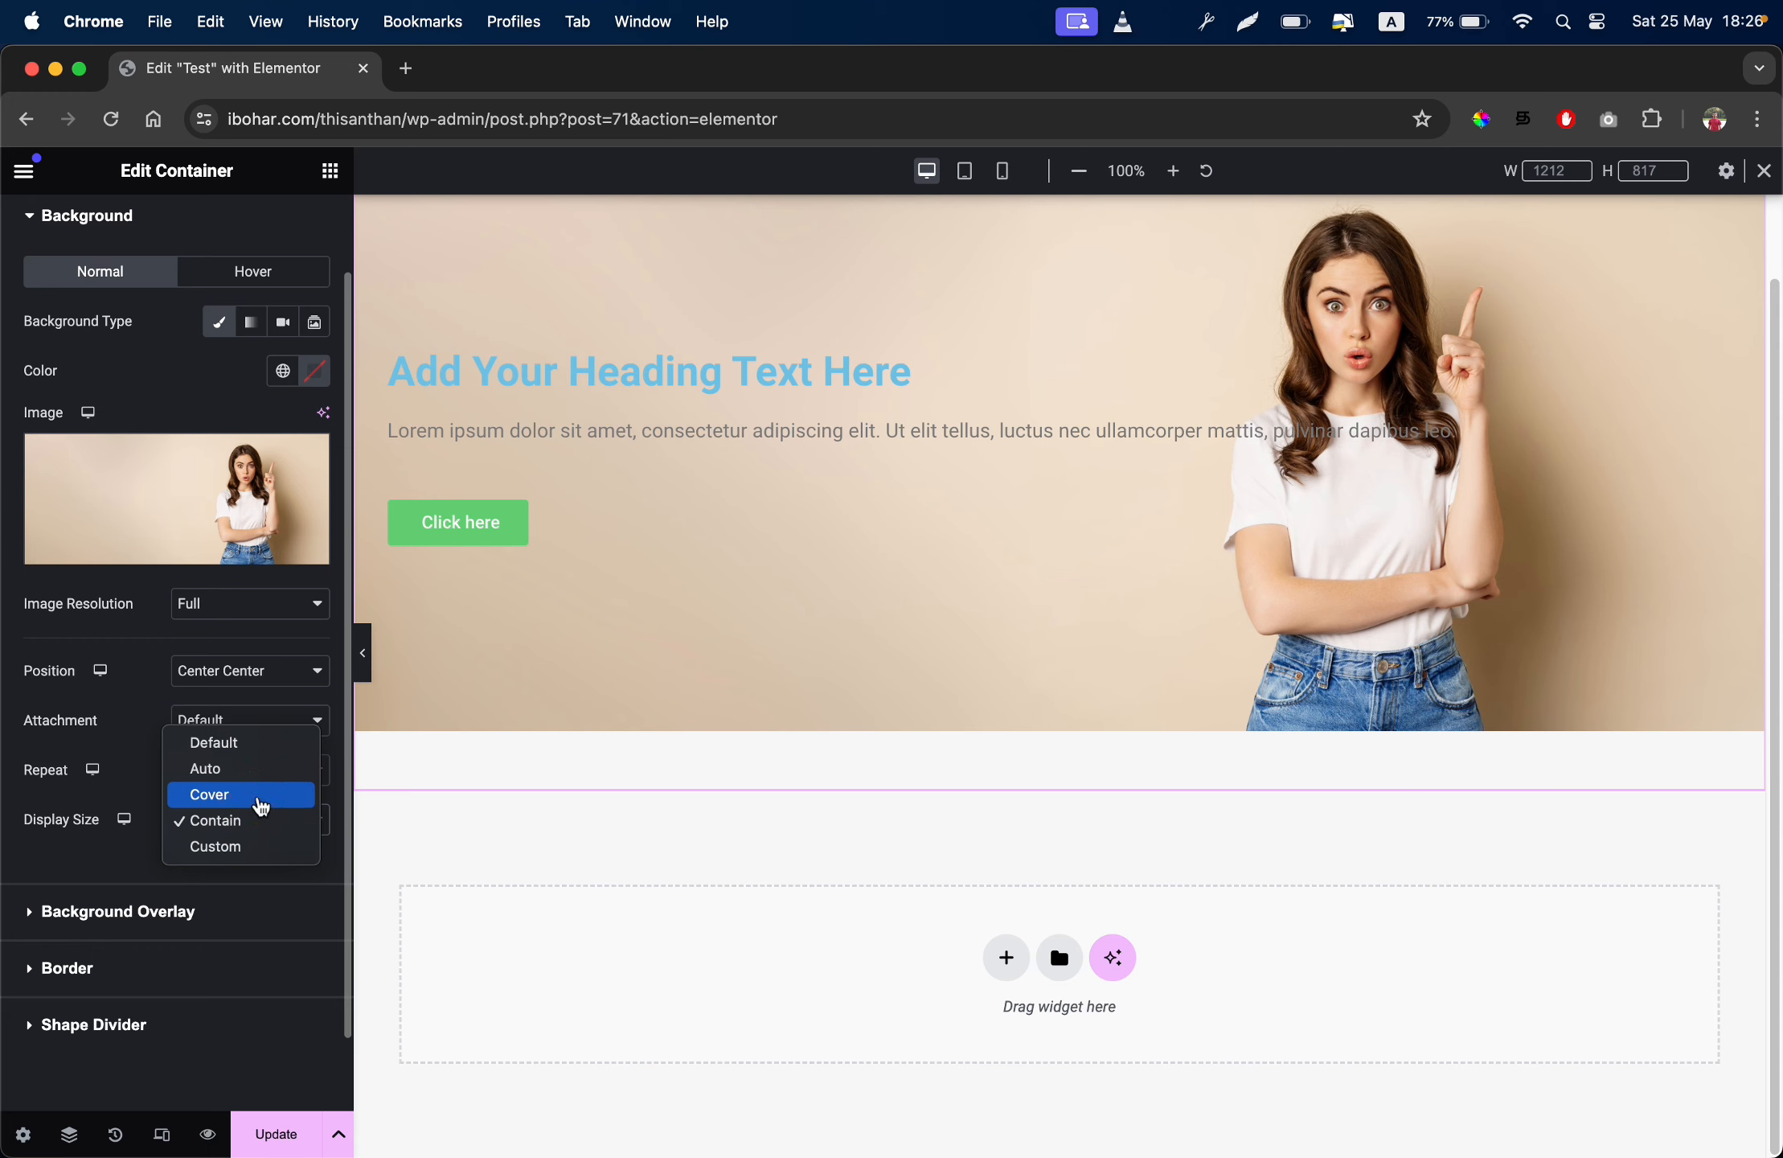
{"action": "left_click", "coordinate": [260, 804]}
{"action": "left_click", "coordinate": [259, 796]}
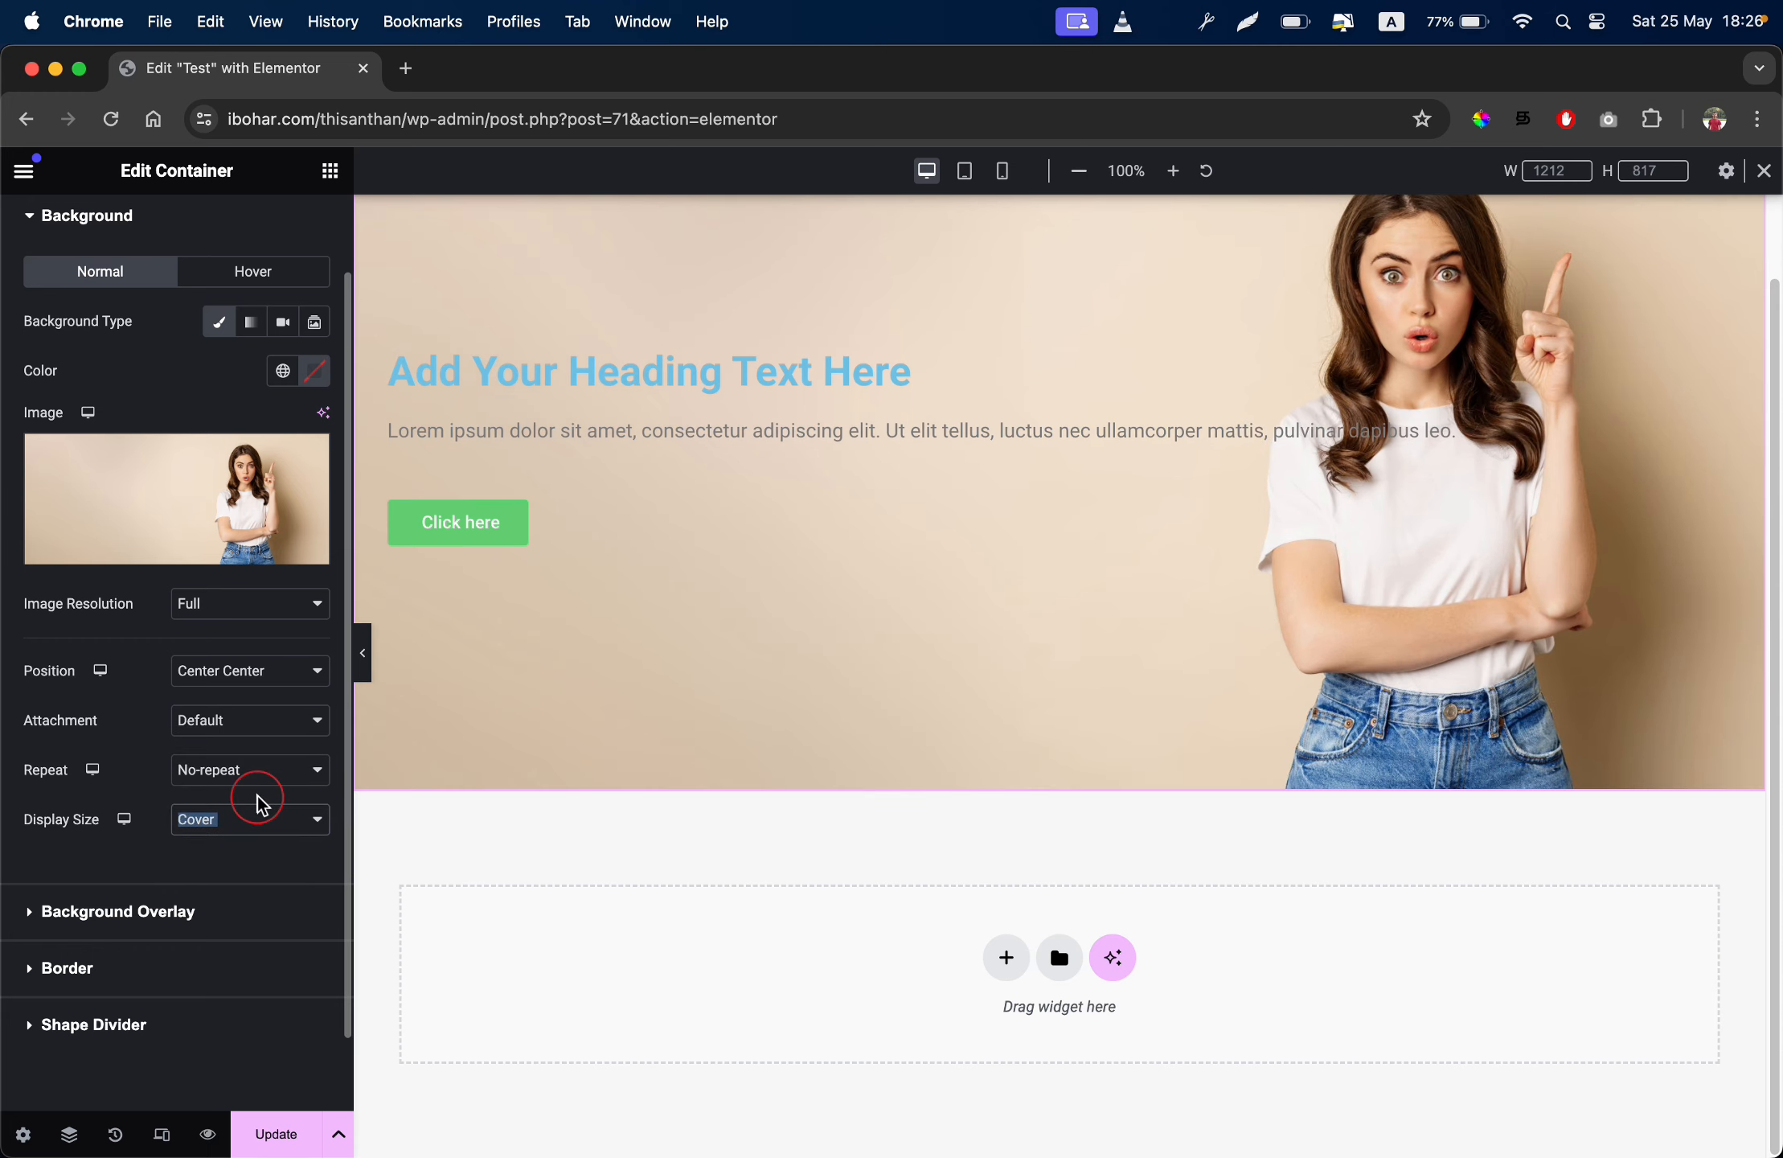
{"action": "left_click", "coordinate": [362, 656]}
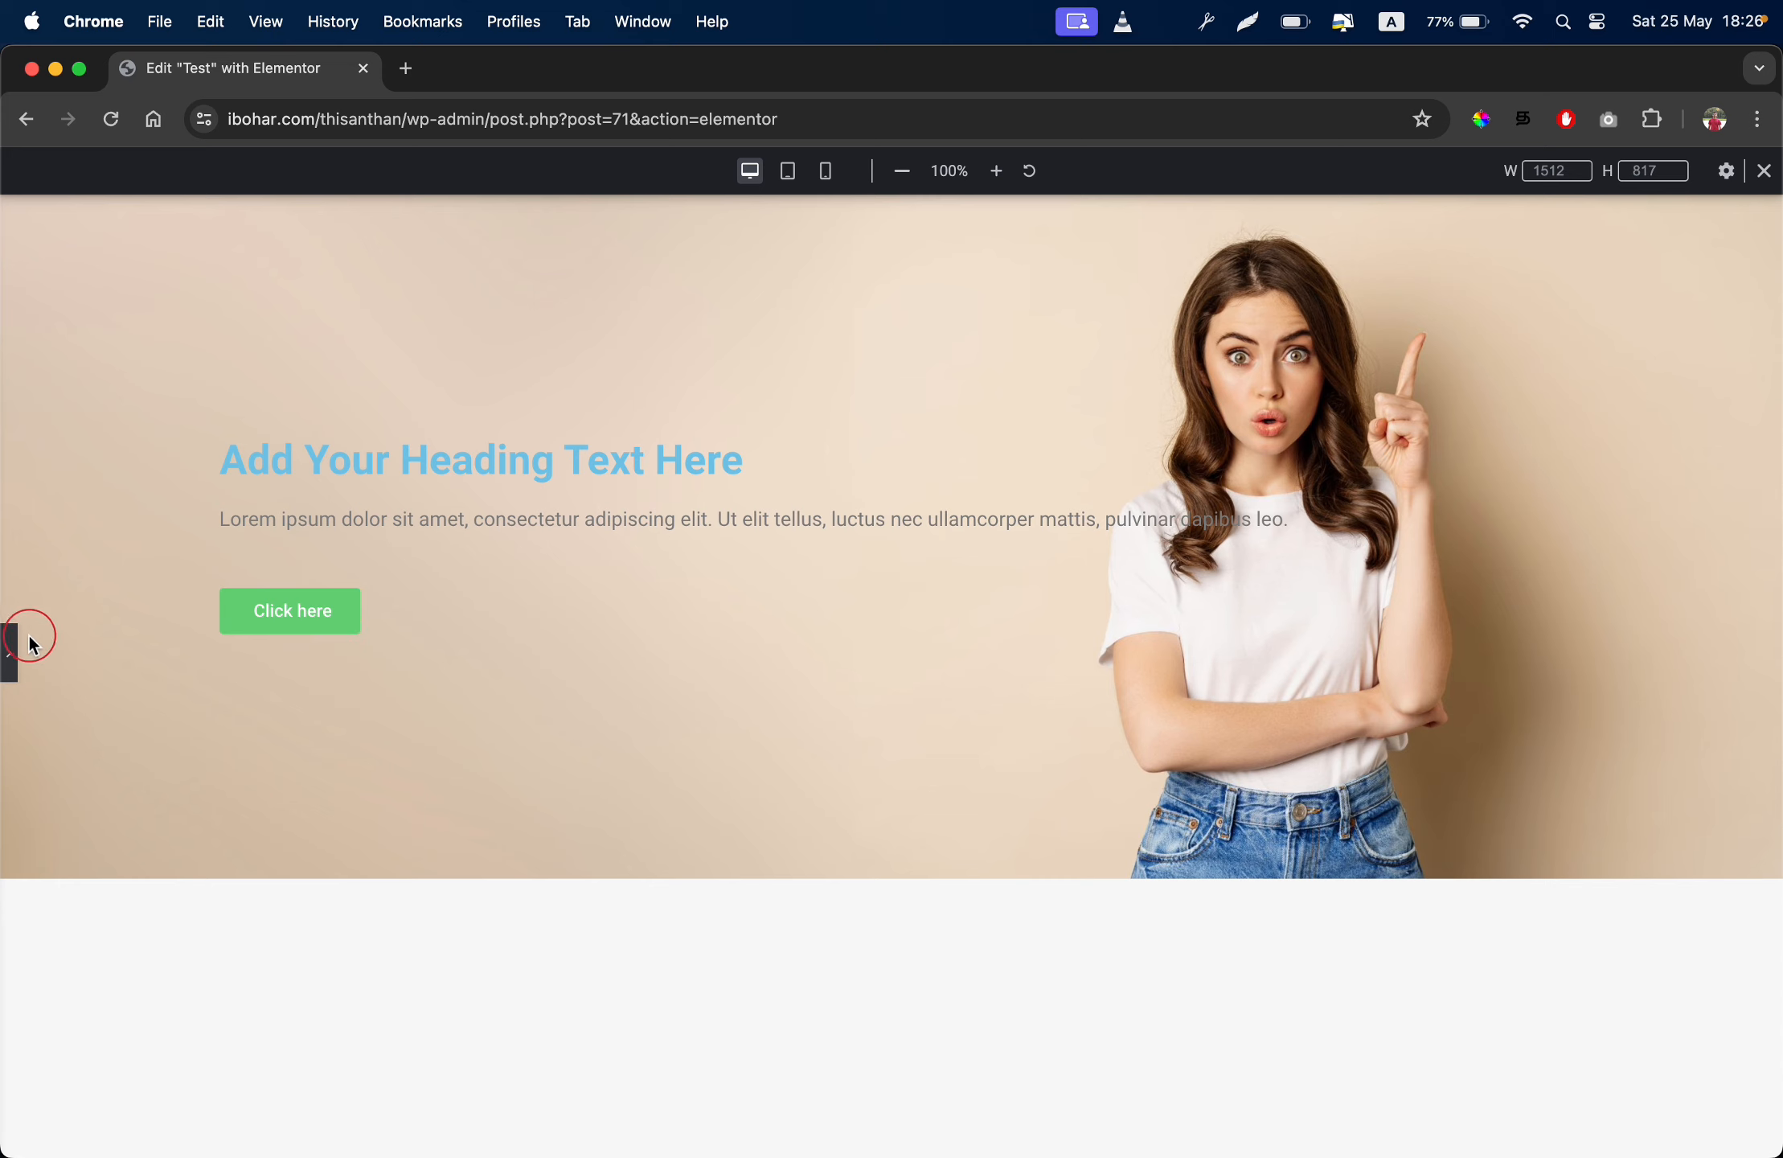
{"action": "left_click", "coordinate": [8, 652]}
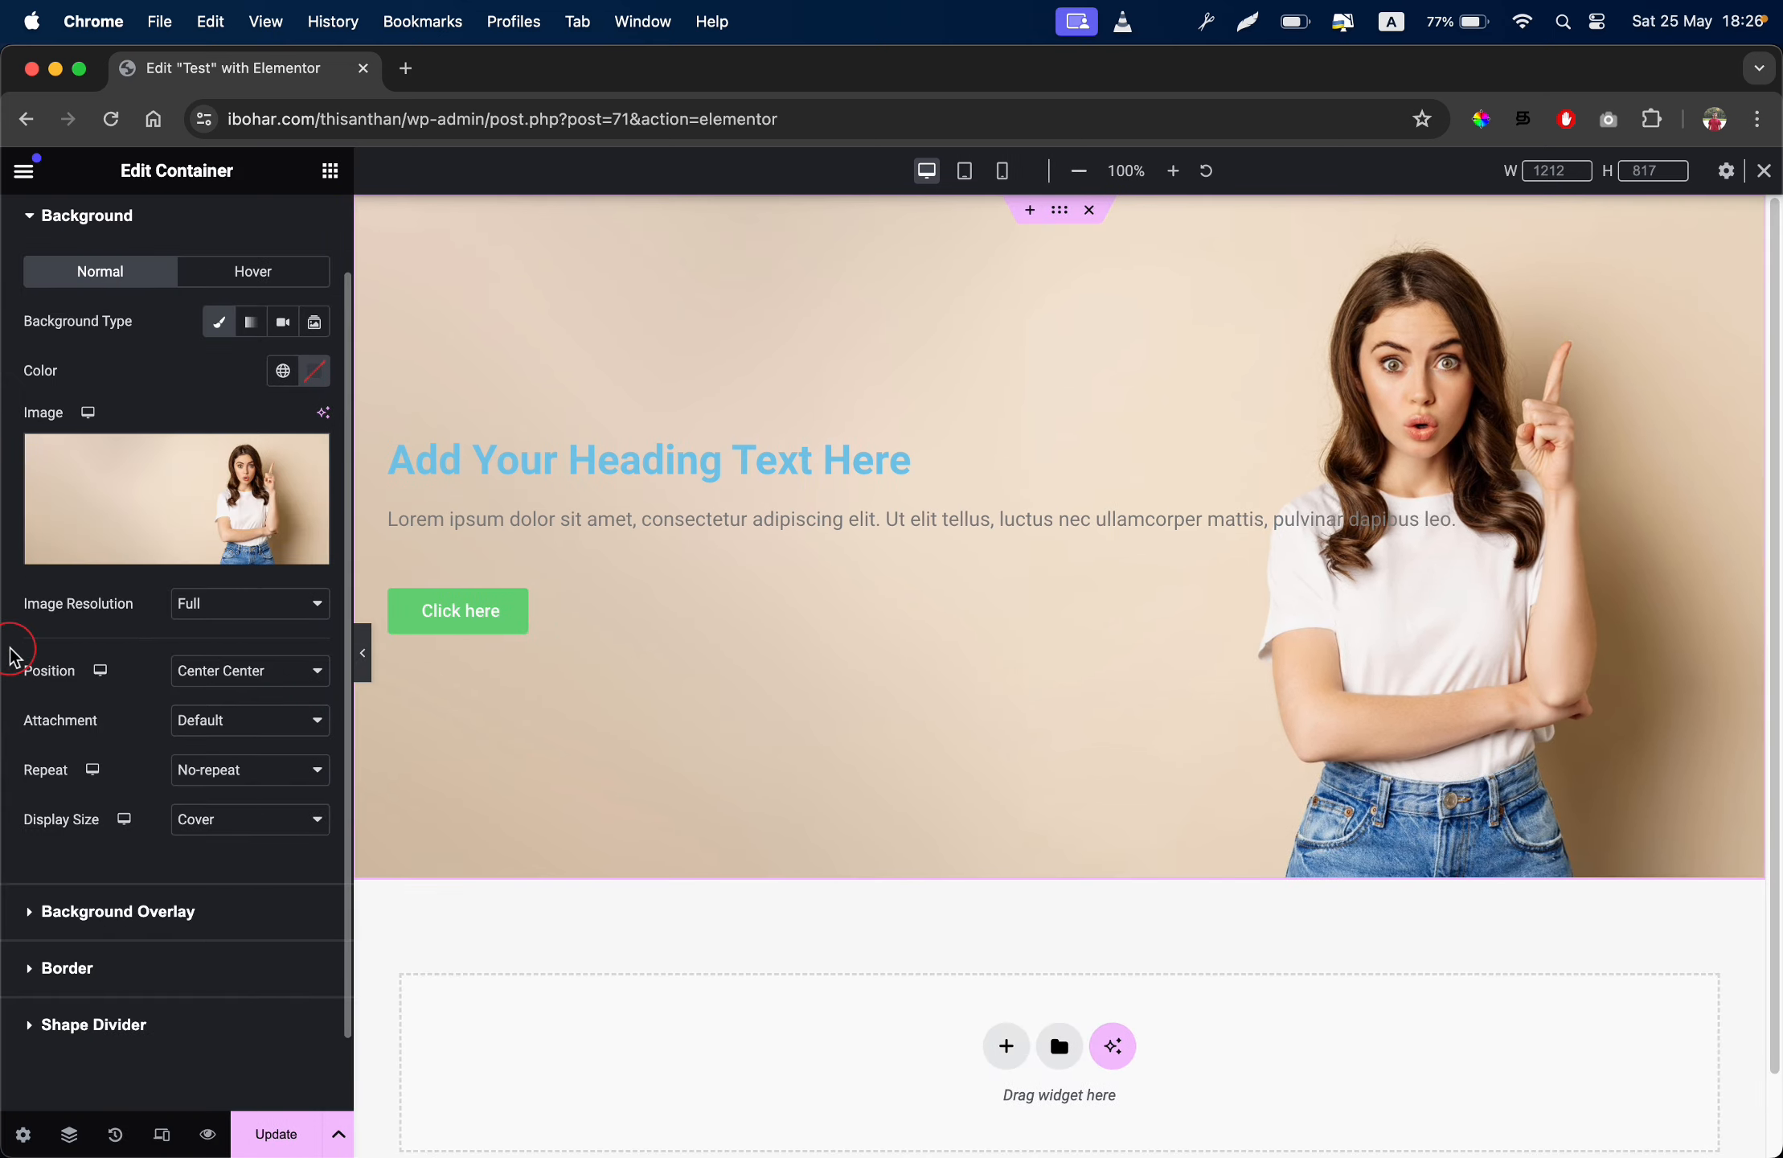
Try a Custom background position with X -157 px and Y 33 px, and return it to Center Center
{"action": "left_click", "coordinate": [206, 688]}
{"action": "left_click", "coordinate": [214, 683]}
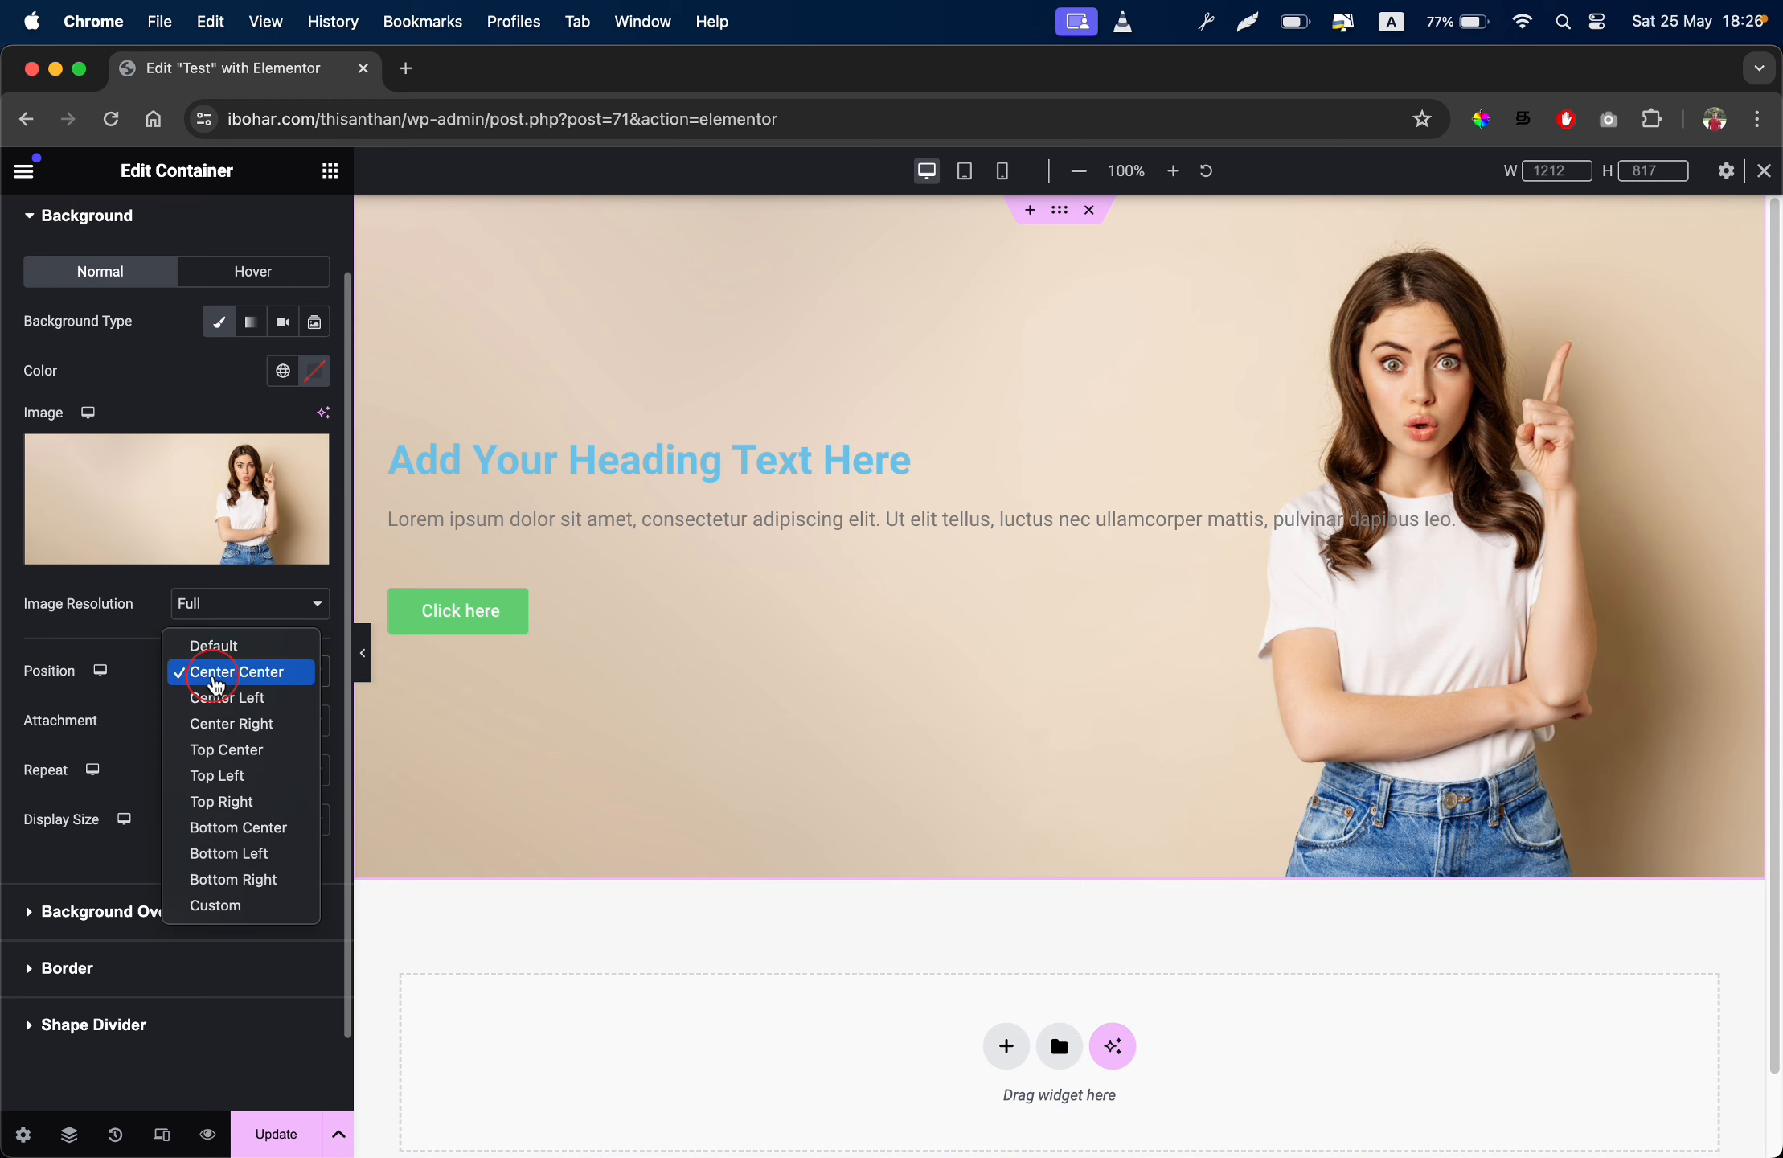
{"action": "left_click", "coordinate": [233, 909]}
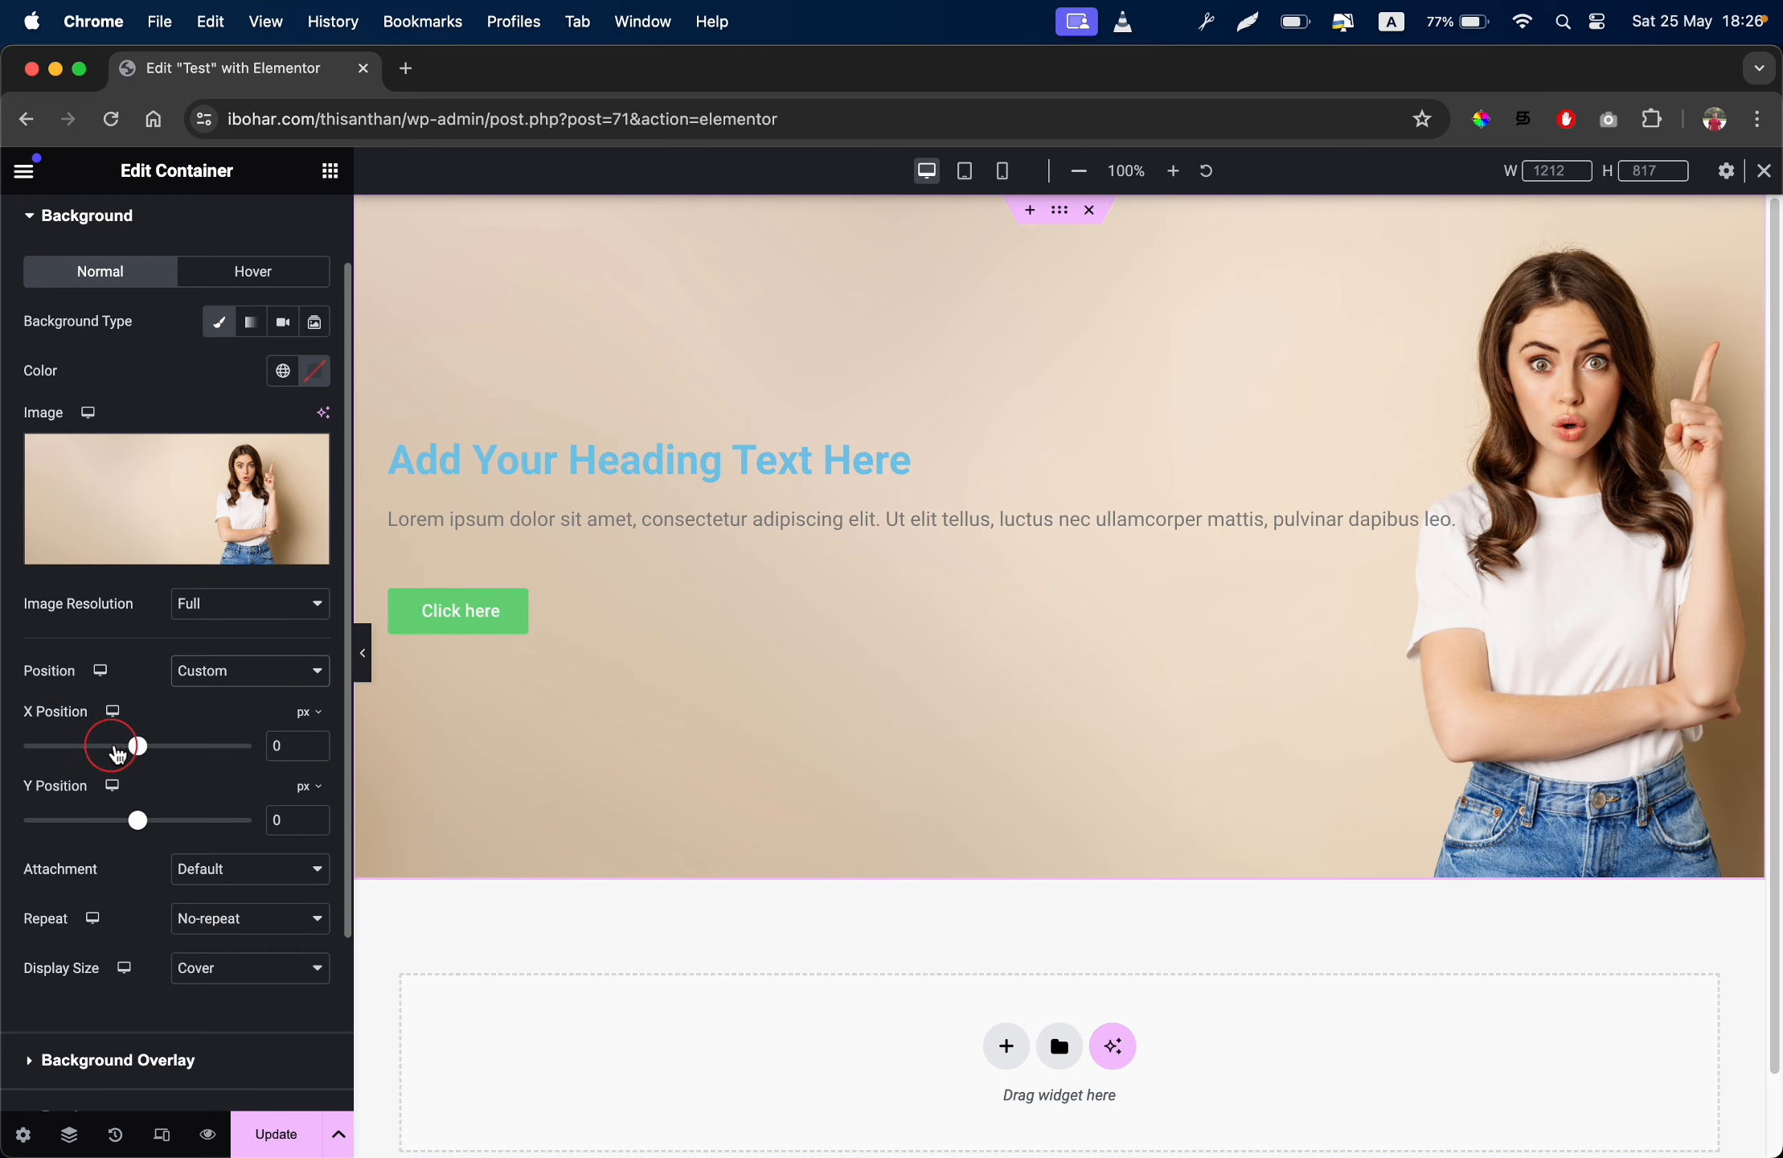
{"action": "left_click_drag", "start_coordinate": [138, 746], "coordinate": [115, 746]}
{"action": "mouse_move", "coordinate": [138, 820]}
{"action": "left_mouse_down"}
{"action": "mouse_move", "coordinate": [160, 820]}
{"action": "mouse_move", "coordinate": [142, 820]}
{"action": "left_mouse_up"}
{"action": "left_click", "coordinate": [237, 673]}
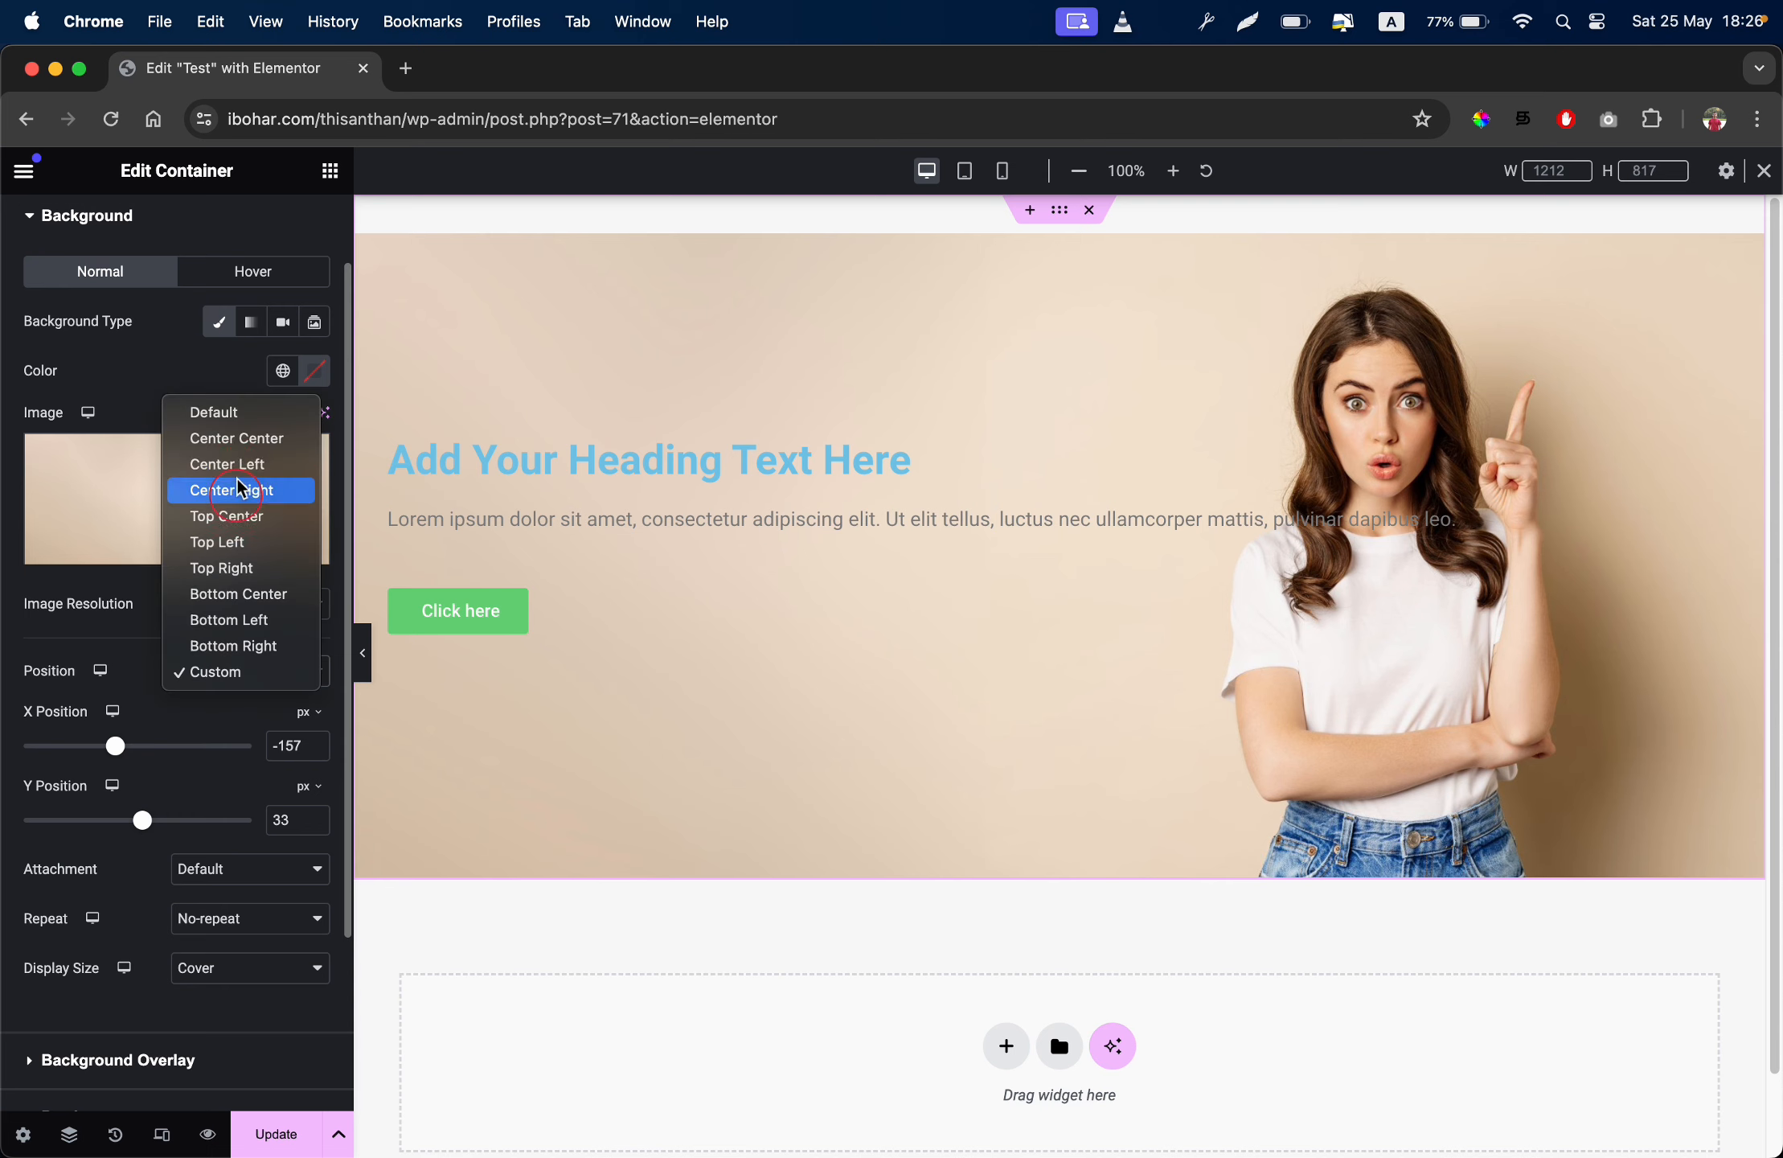
{"action": "left_click", "coordinate": [249, 441]}
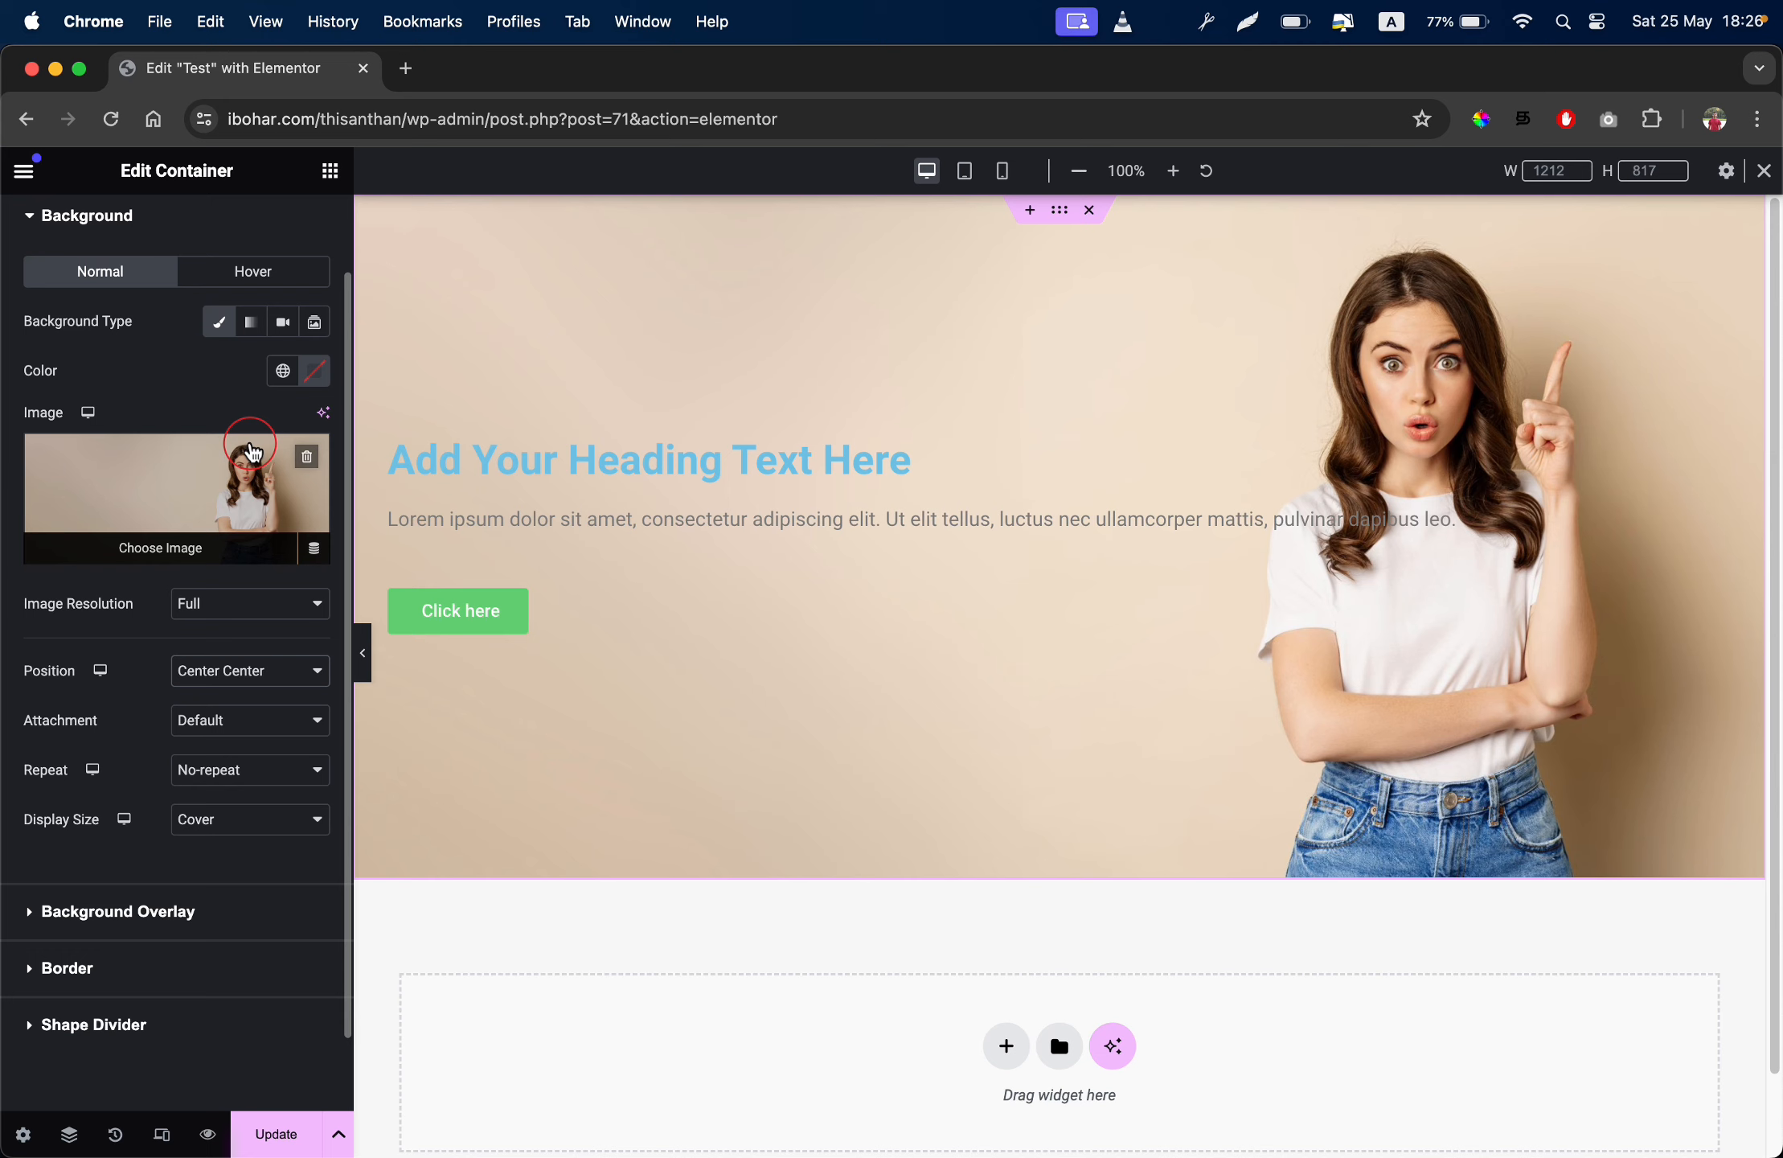
Check the container's layout in the Tablet Portrait view and return to the desktop view
{"action": "left_click", "coordinate": [965, 172]}
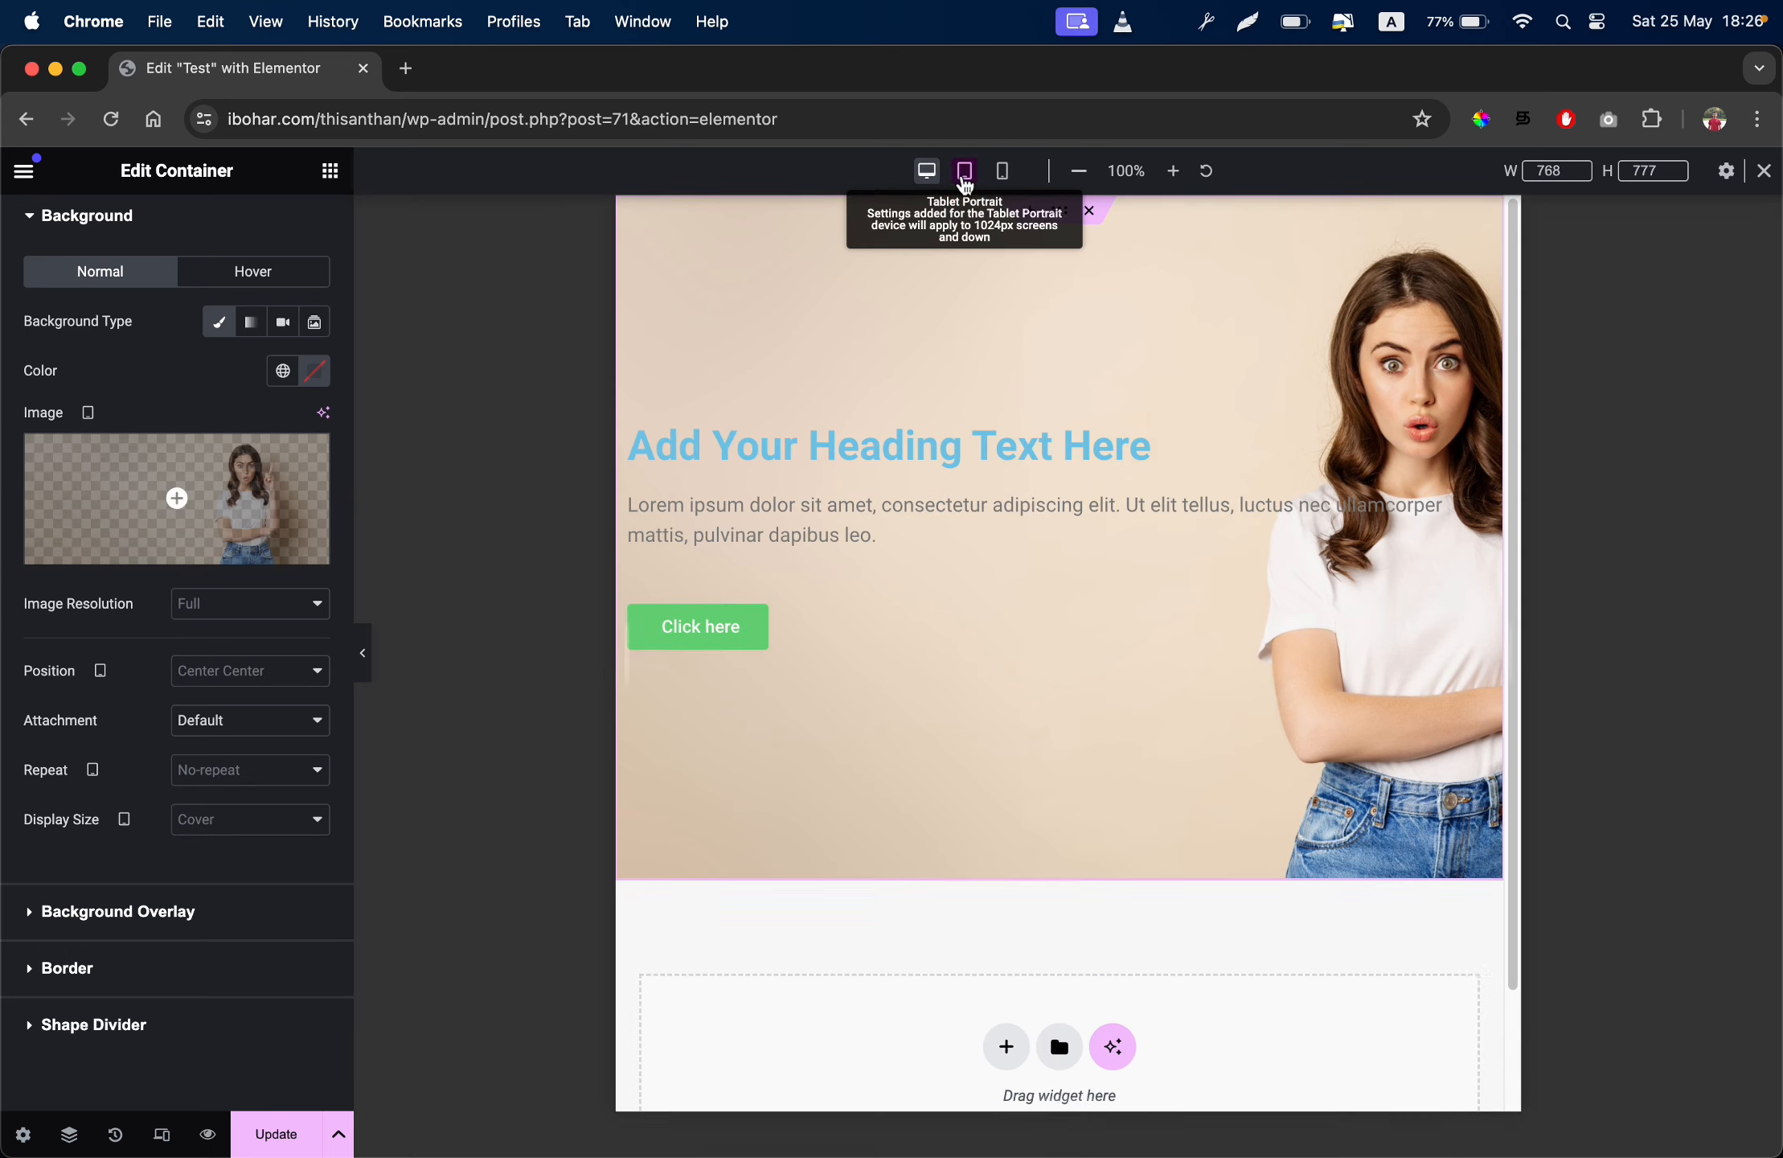
{"action": "left_click", "coordinate": [965, 178]}
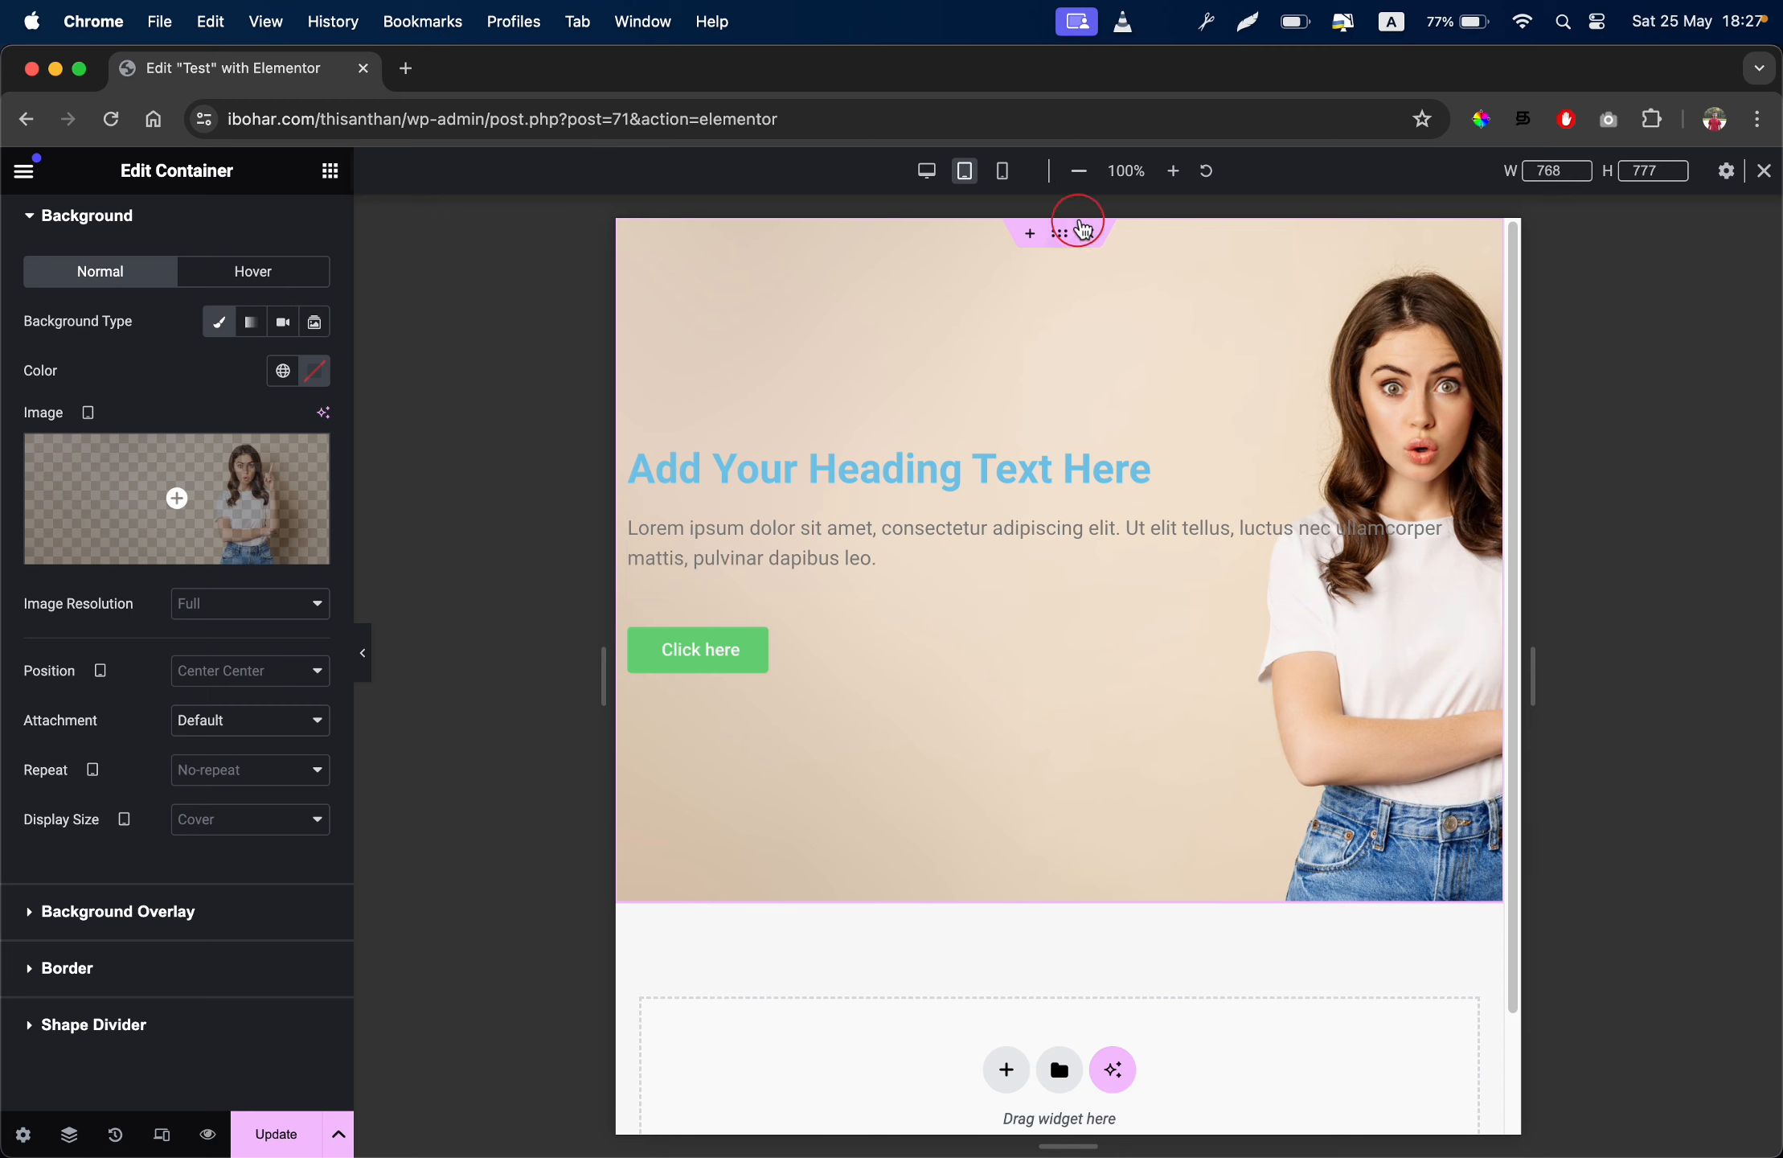
{"action": "left_click", "coordinate": [929, 171]}
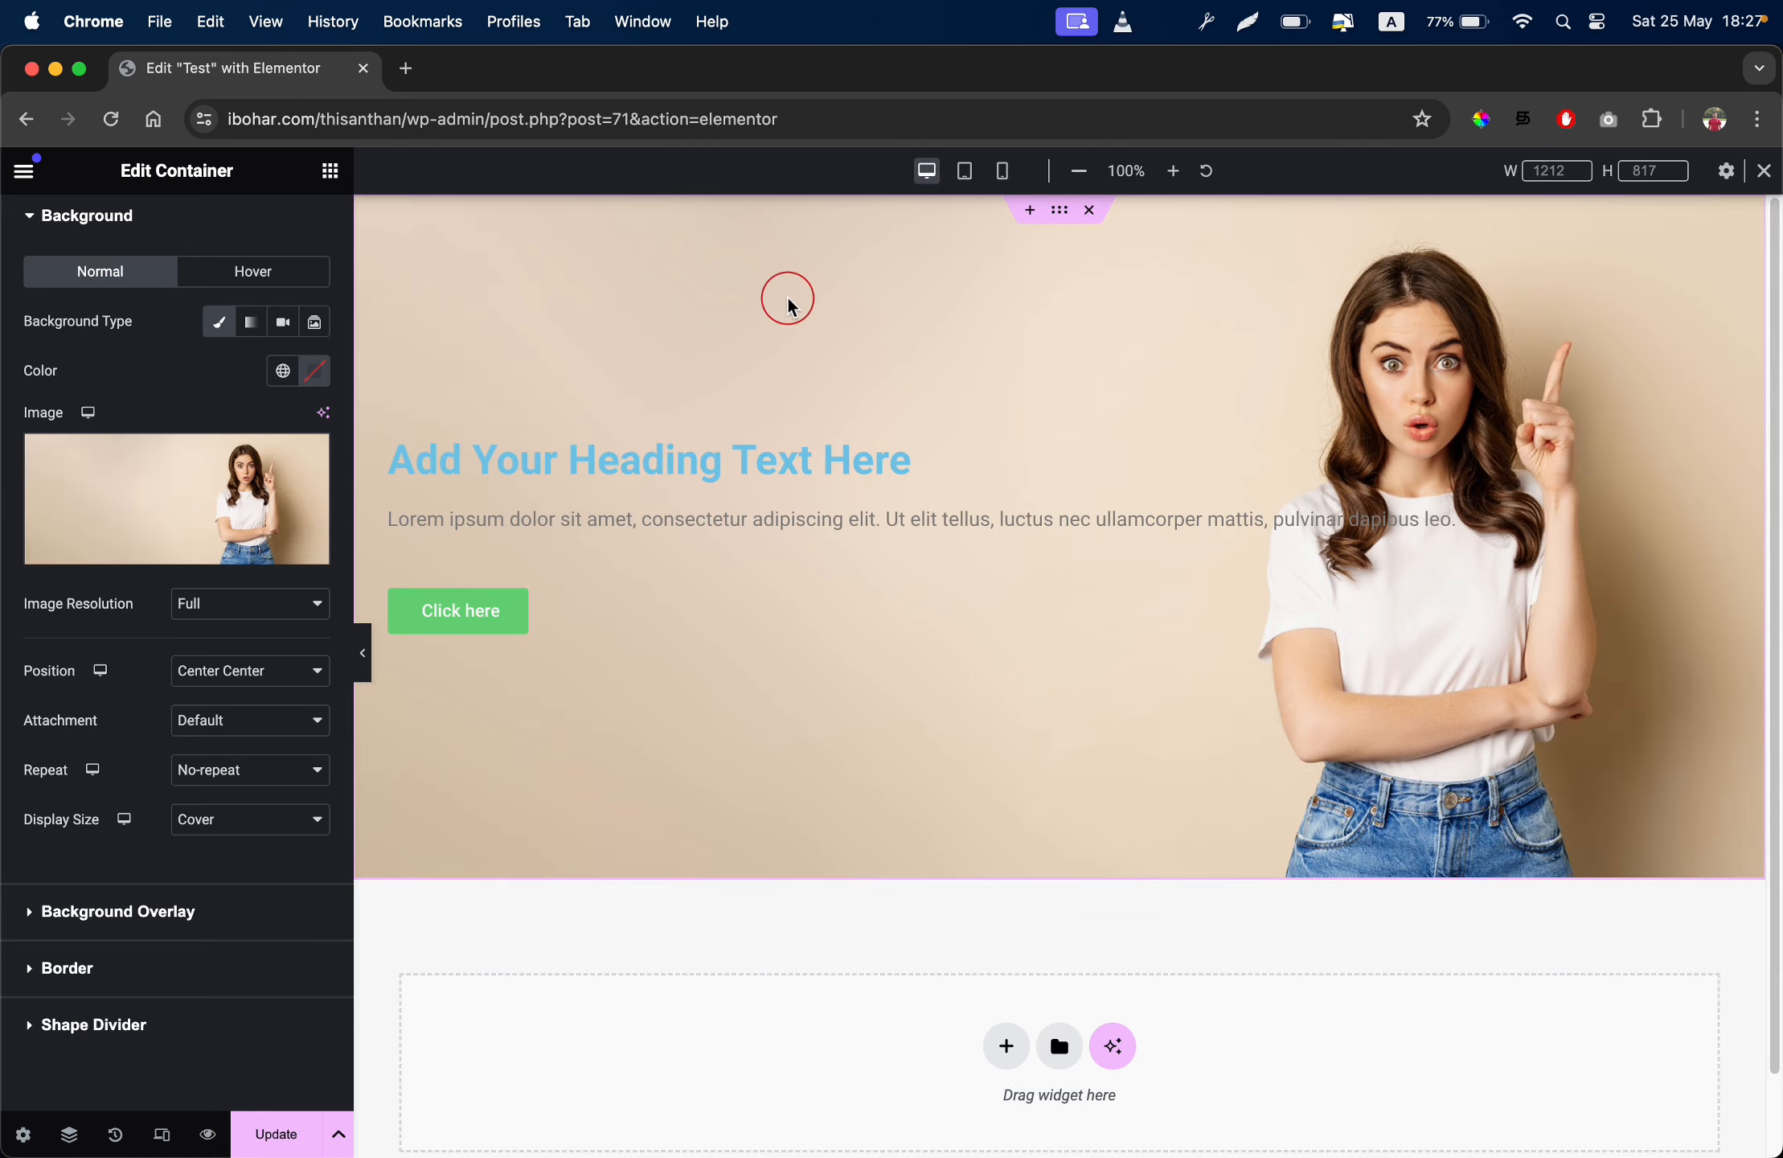
Set the container's minimum height for Tablet Portrait to 420 px after trying 480 px, and compare it with the desktop view
{"action": "left_click", "coordinate": [965, 170]}
{"action": "scroll", "coordinate": [88, 242], "scroll_direction": "up", "scroll_amount": 2}
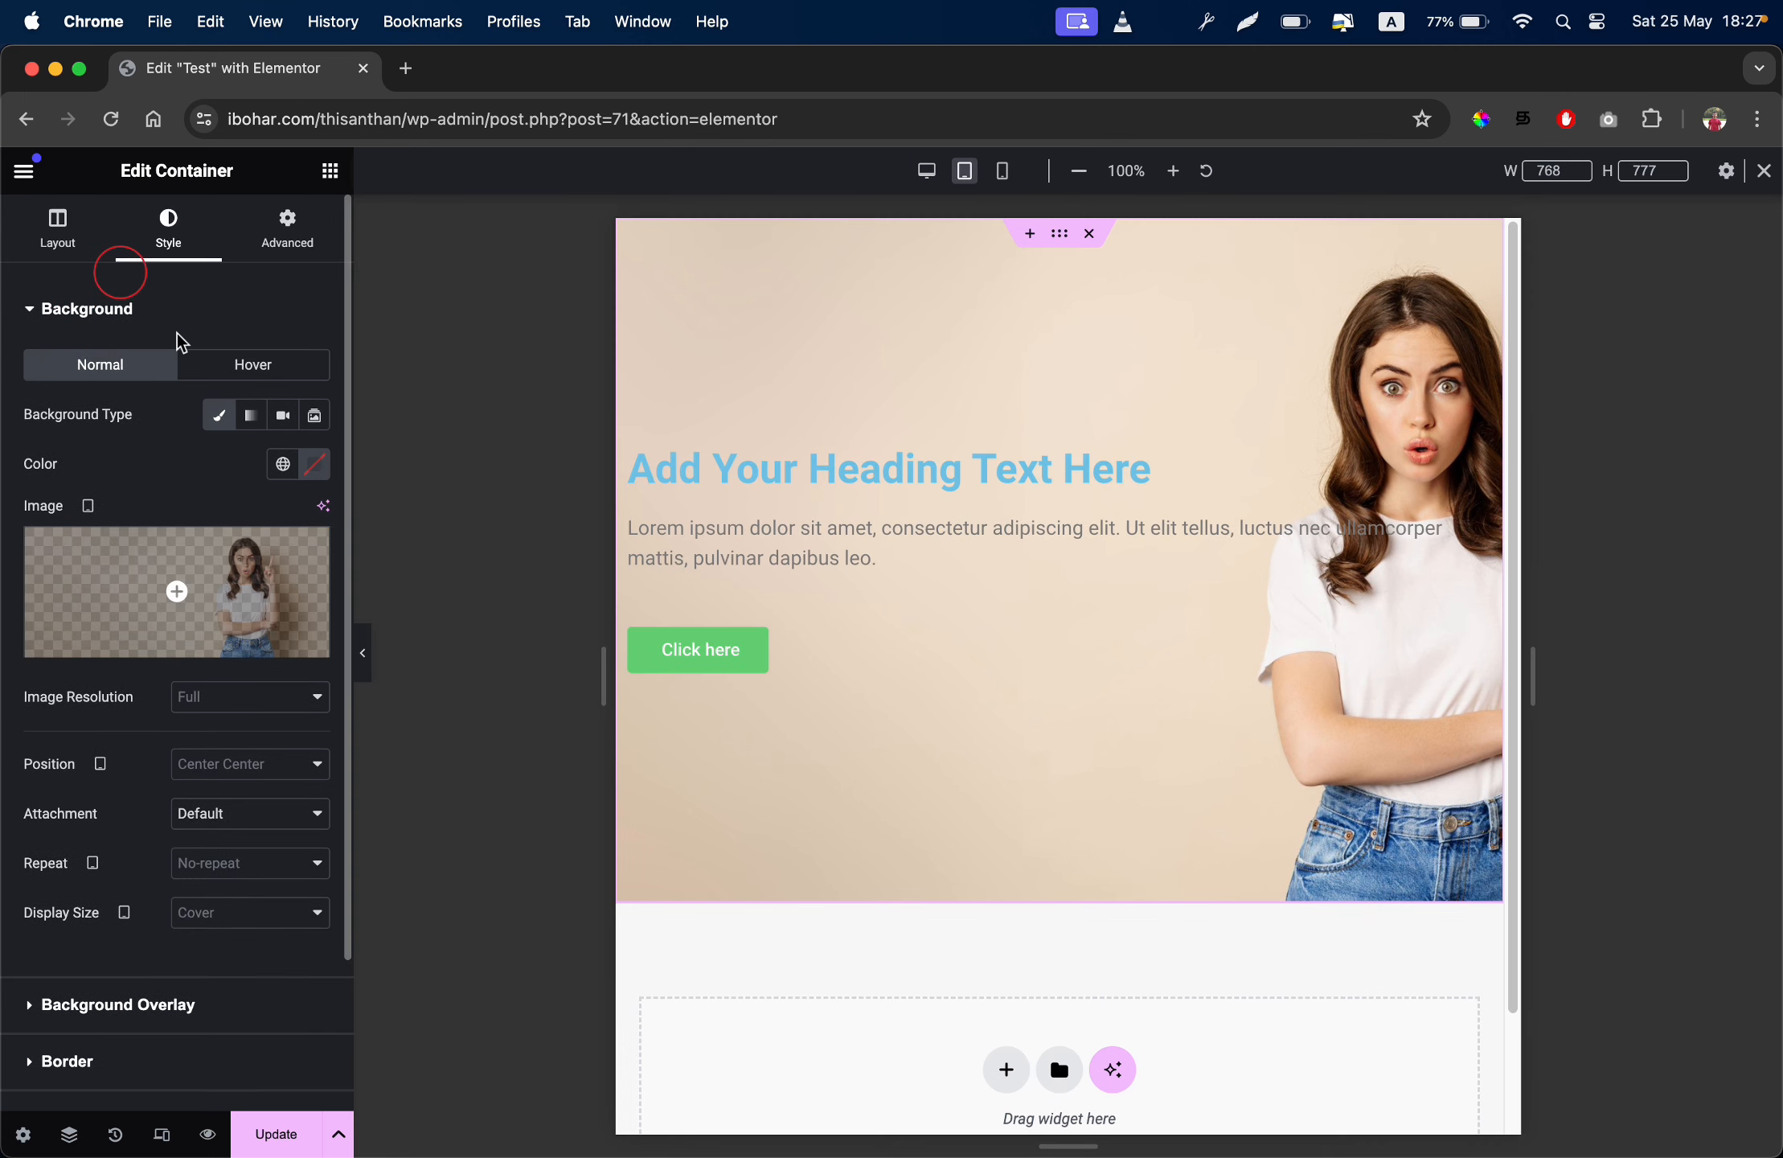
{"action": "left_click", "coordinate": [66, 249]}
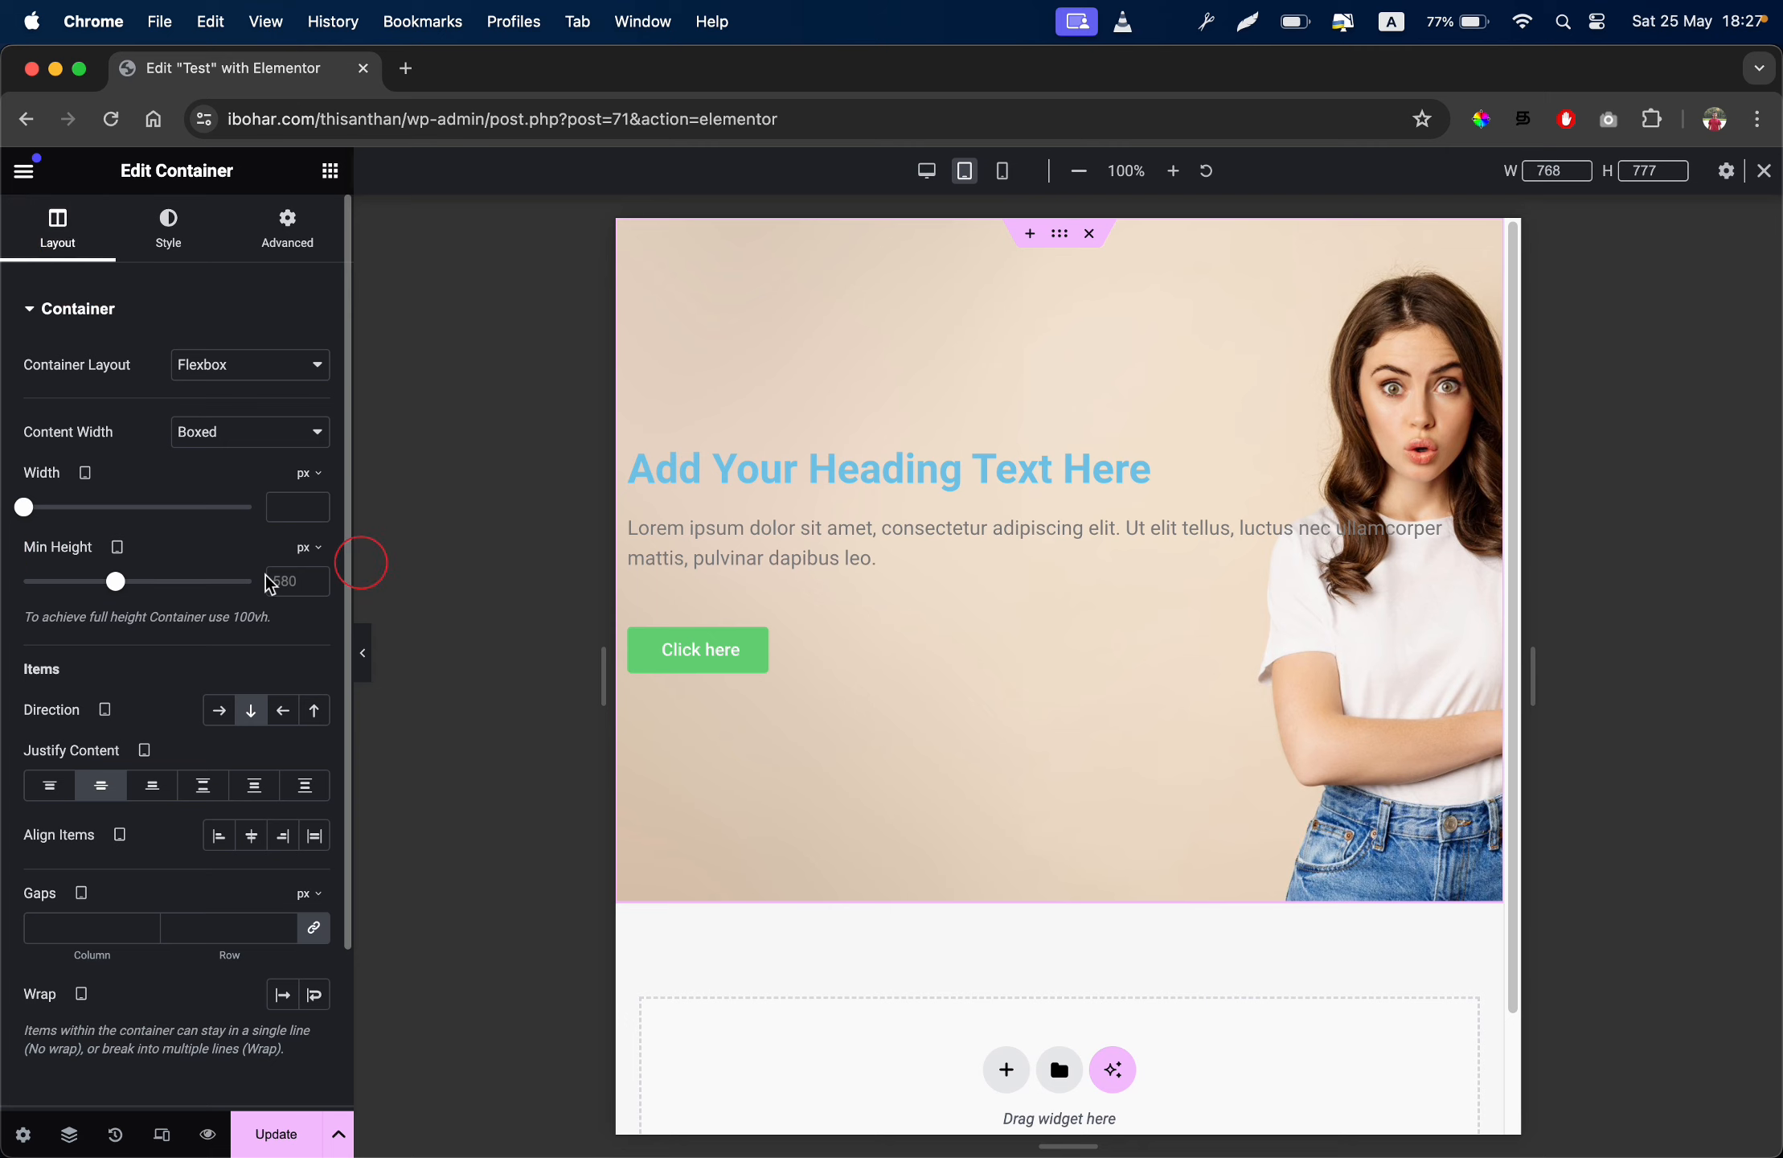
{"action": "type", "text": "480"}
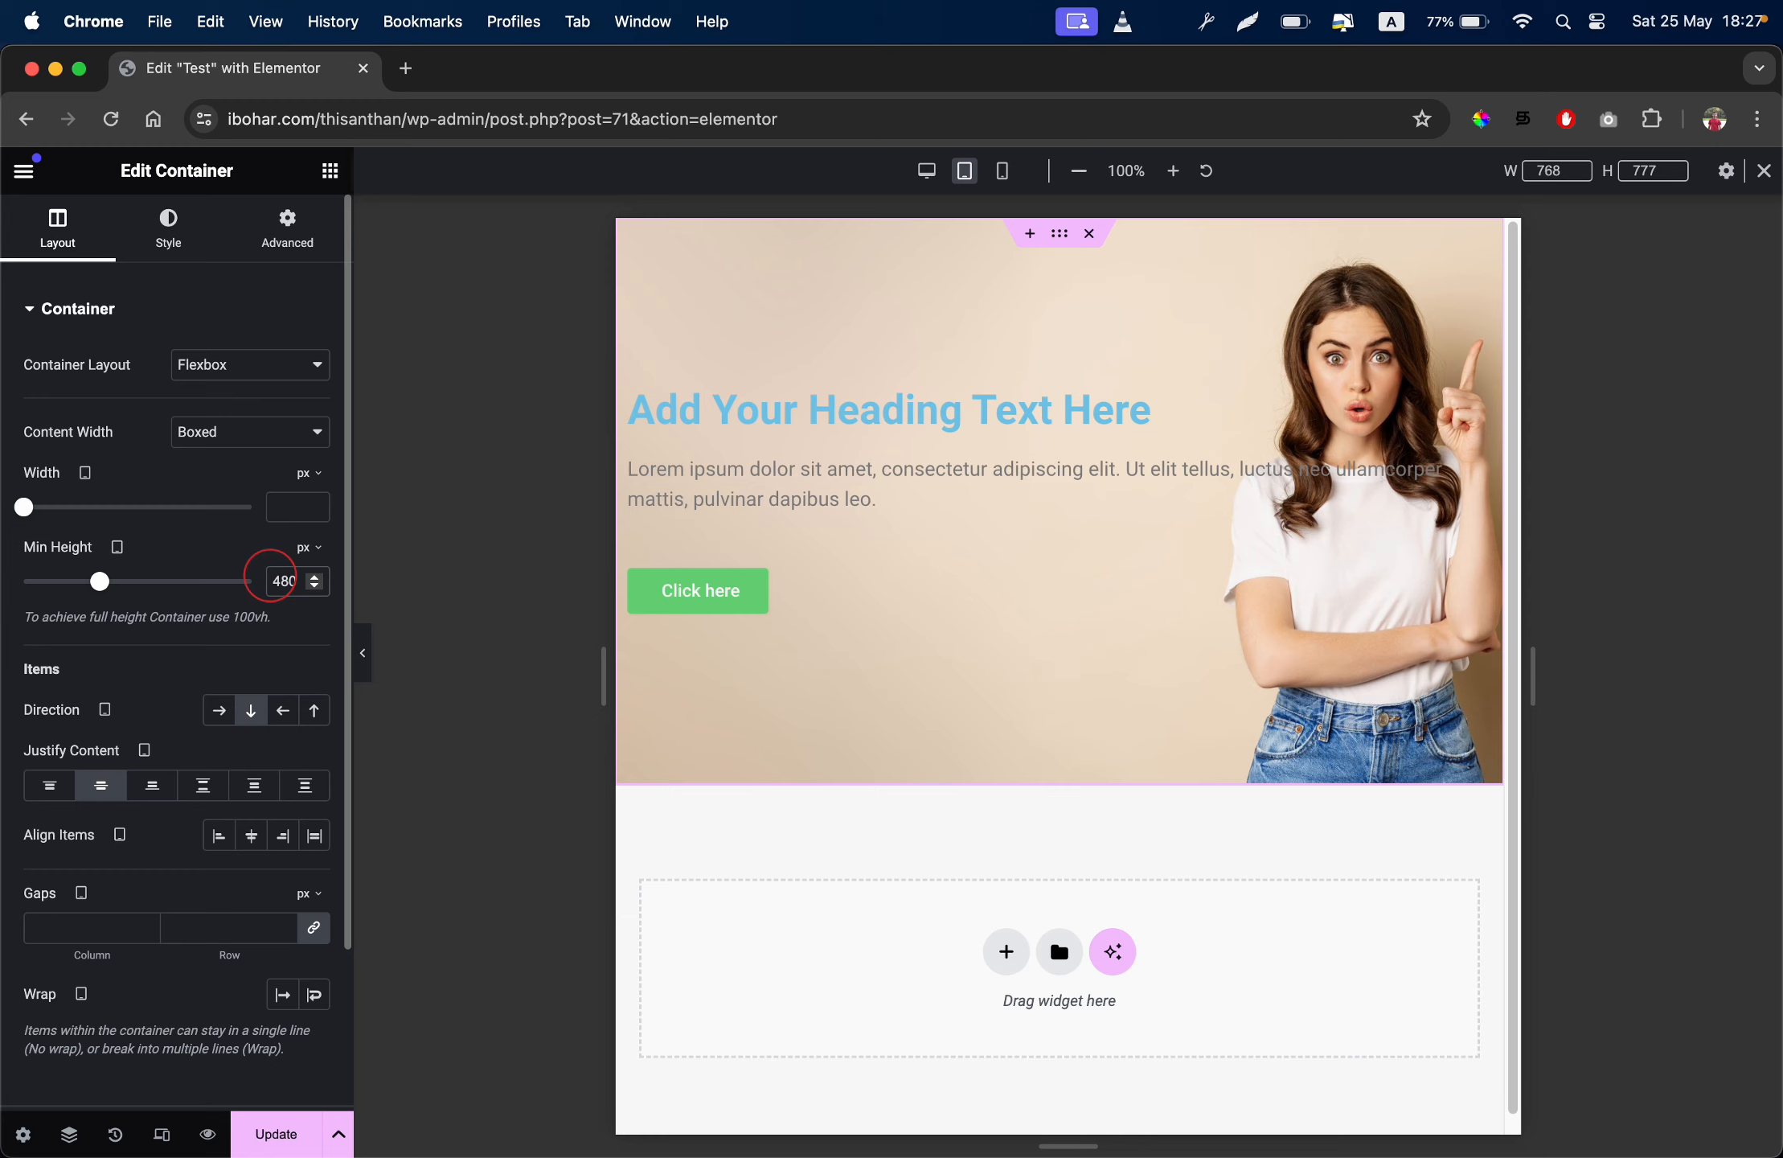
{"action": "left_click_drag", "start_coordinate": [100, 581], "coordinate": [88, 591]}
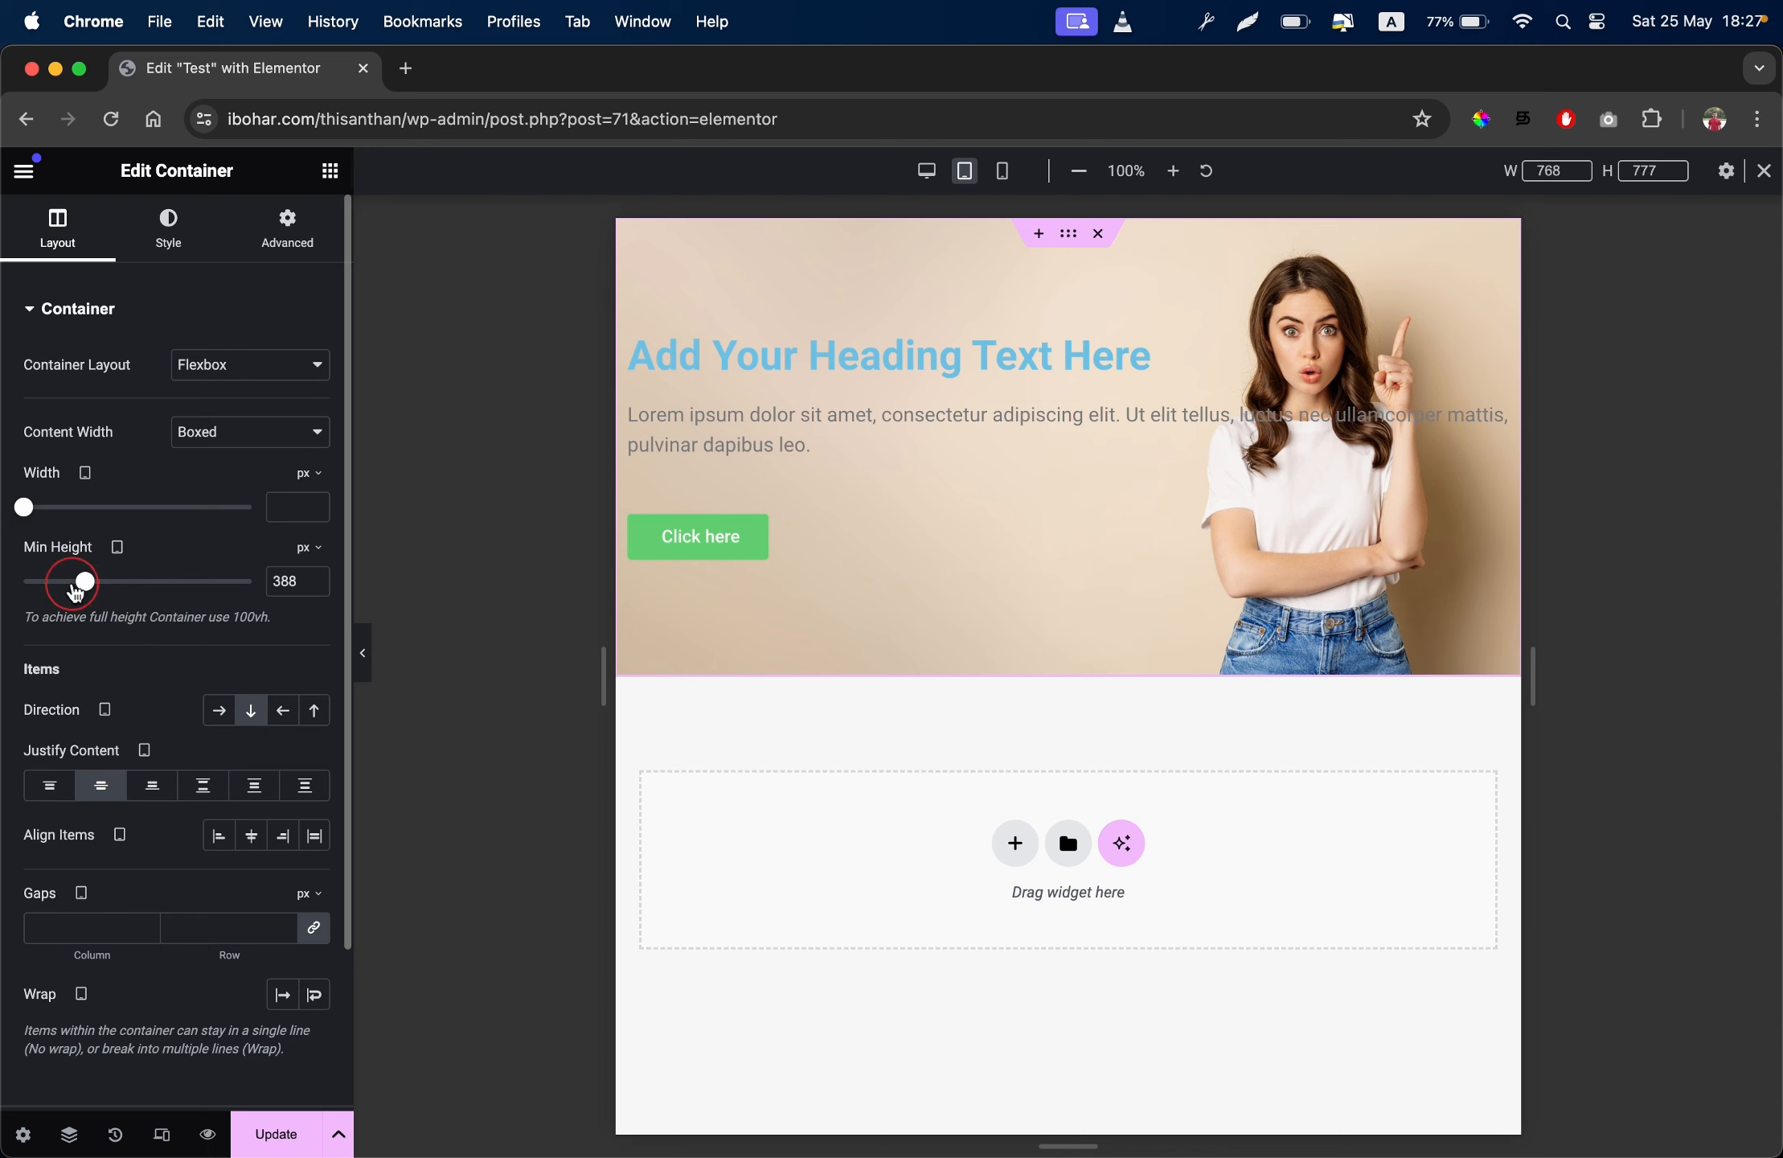
{"action": "mouse_move", "coordinate": [85, 581]}
{"action": "left_mouse_down"}
{"action": "mouse_move", "coordinate": [55, 581]}
{"action": "mouse_move", "coordinate": [90, 581]}
{"action": "left_mouse_up"}
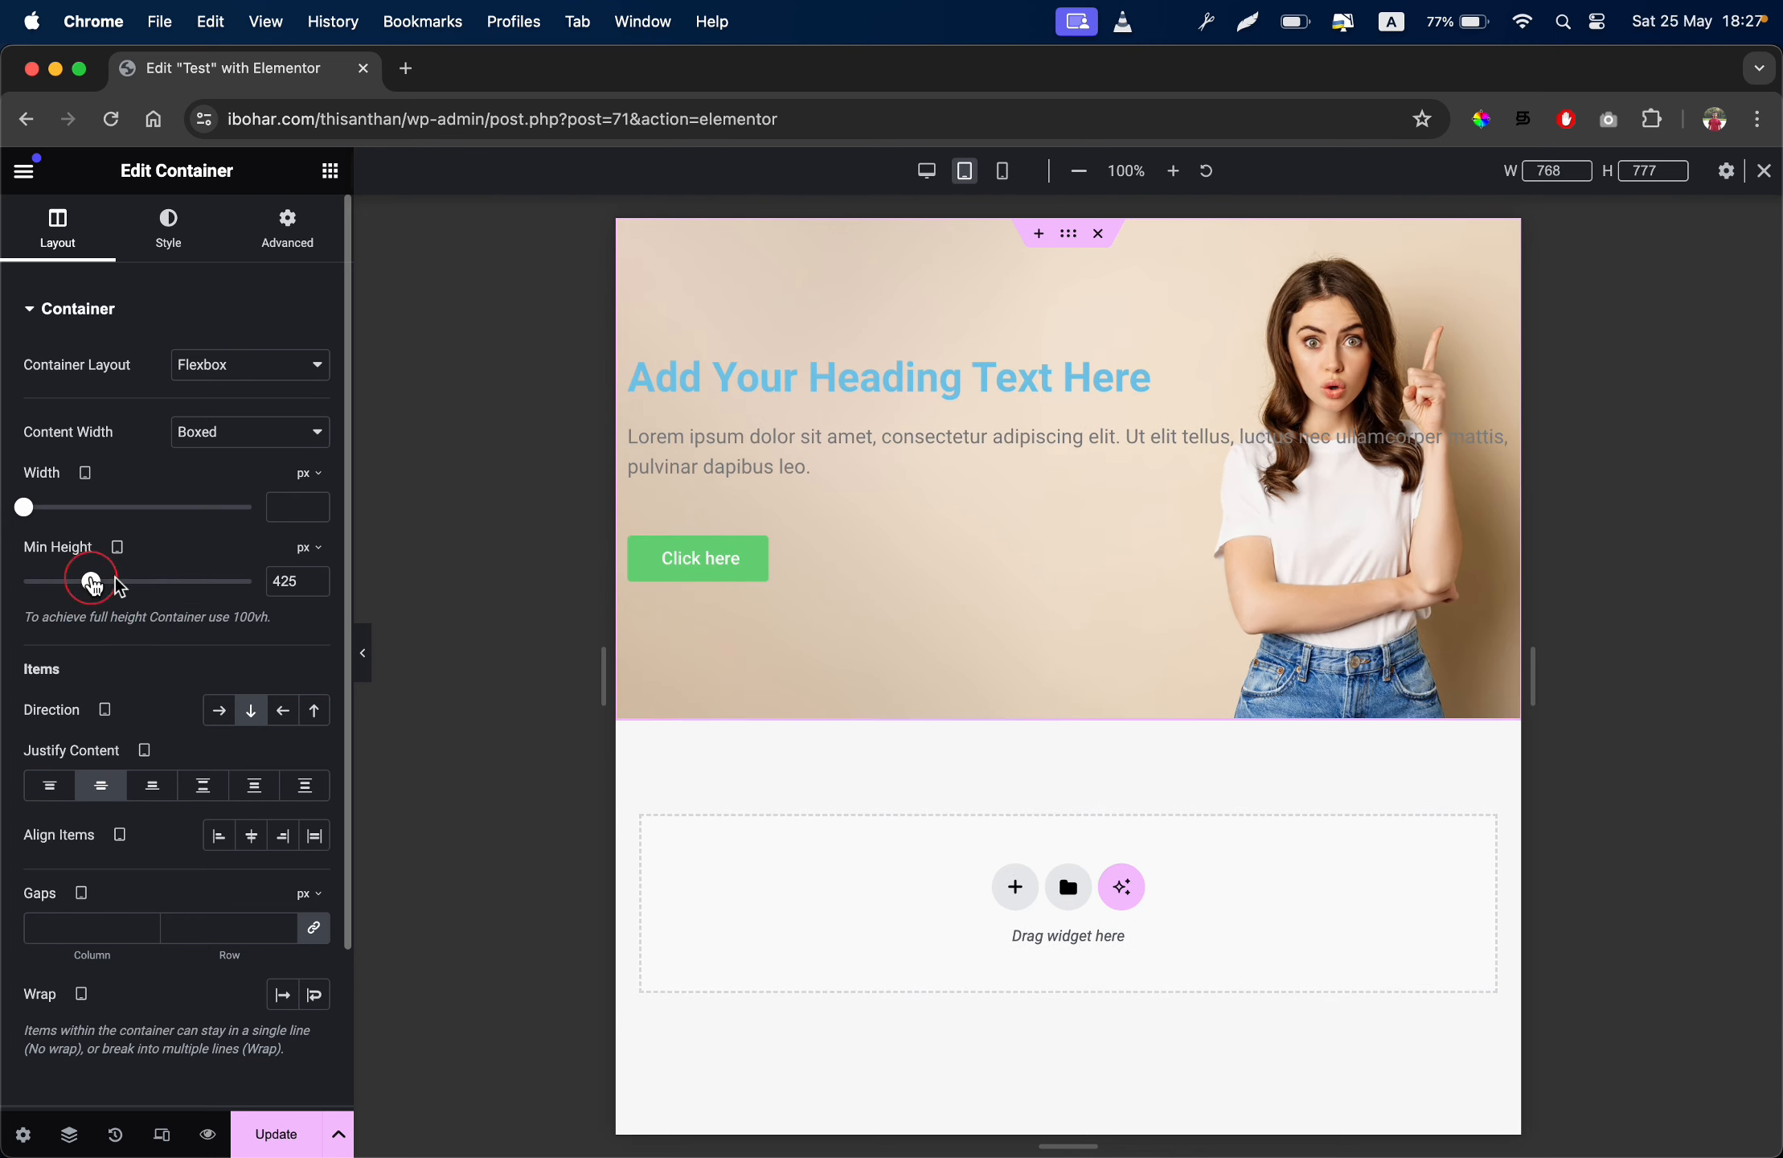
{"action": "double_click", "coordinate": [294, 590]}
{"action": "left_click", "coordinate": [289, 586]}
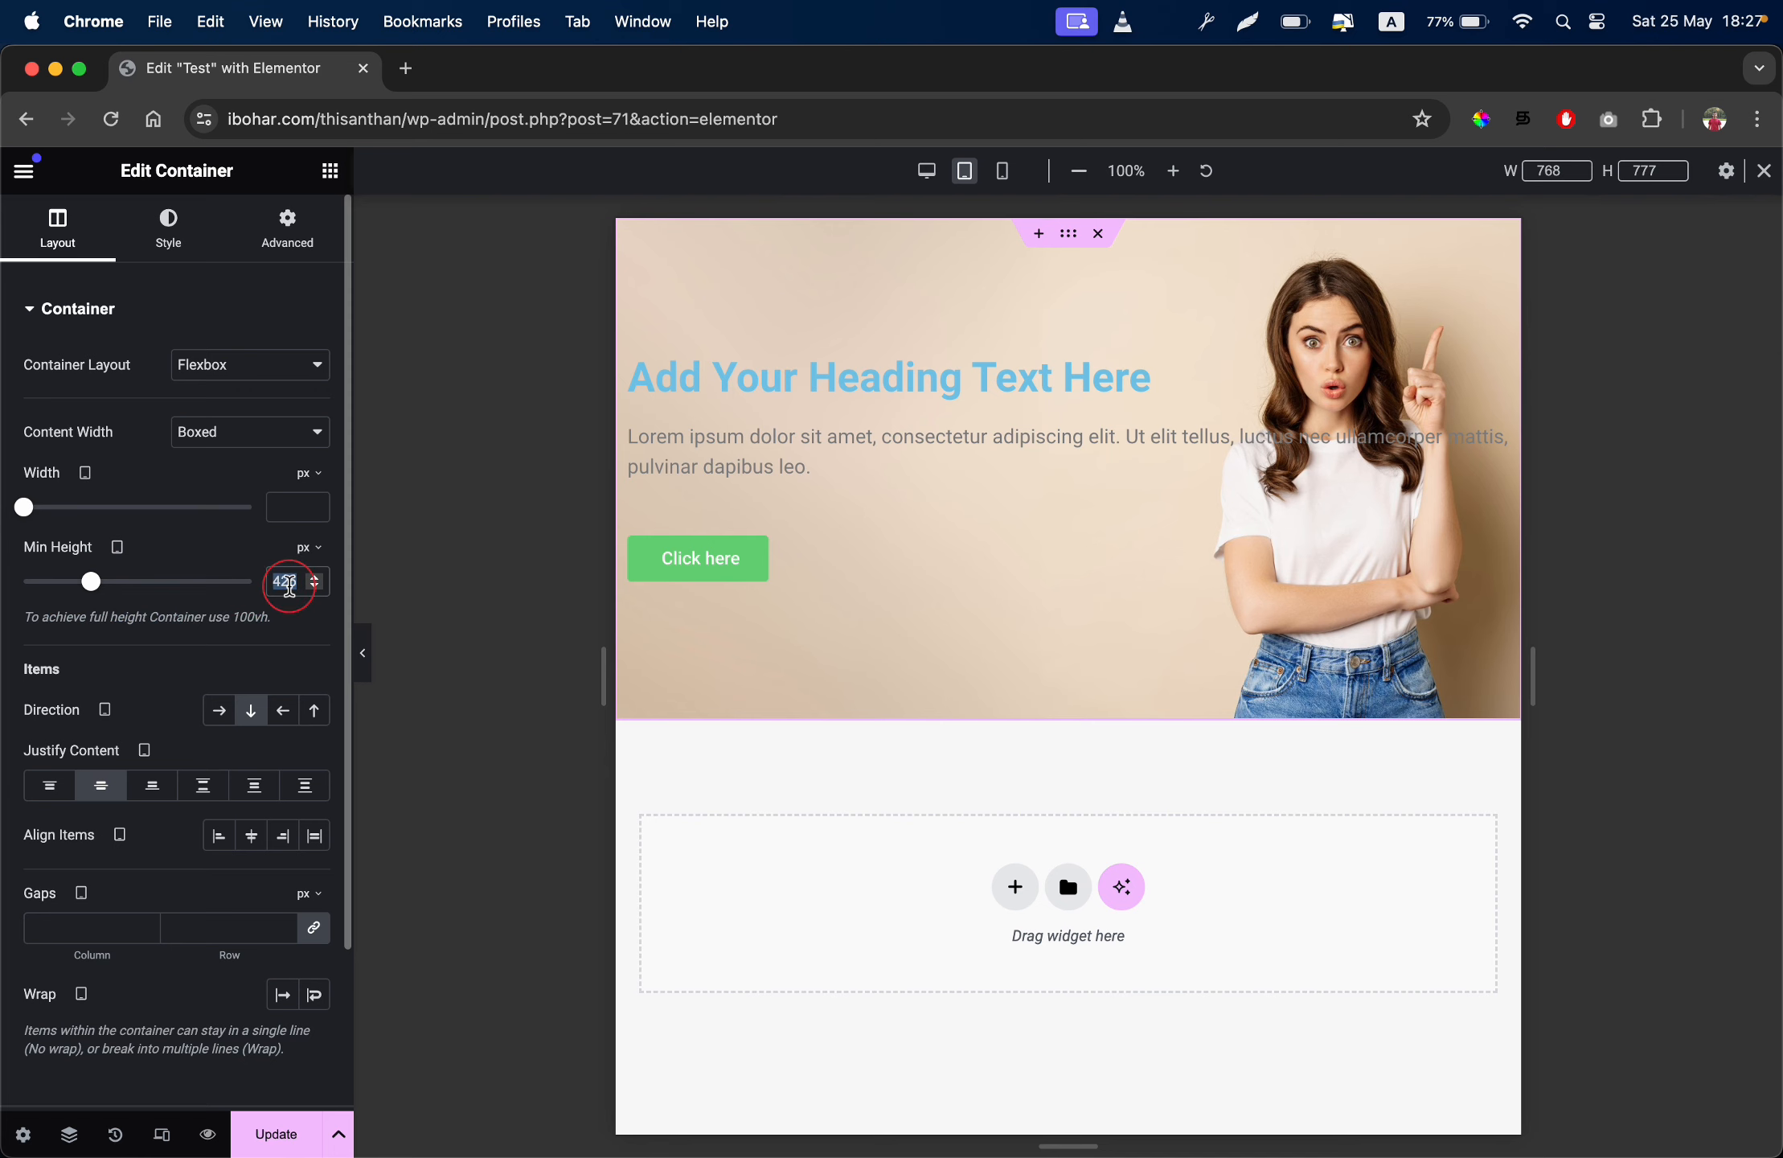
{"action": "type", "text": "420"}
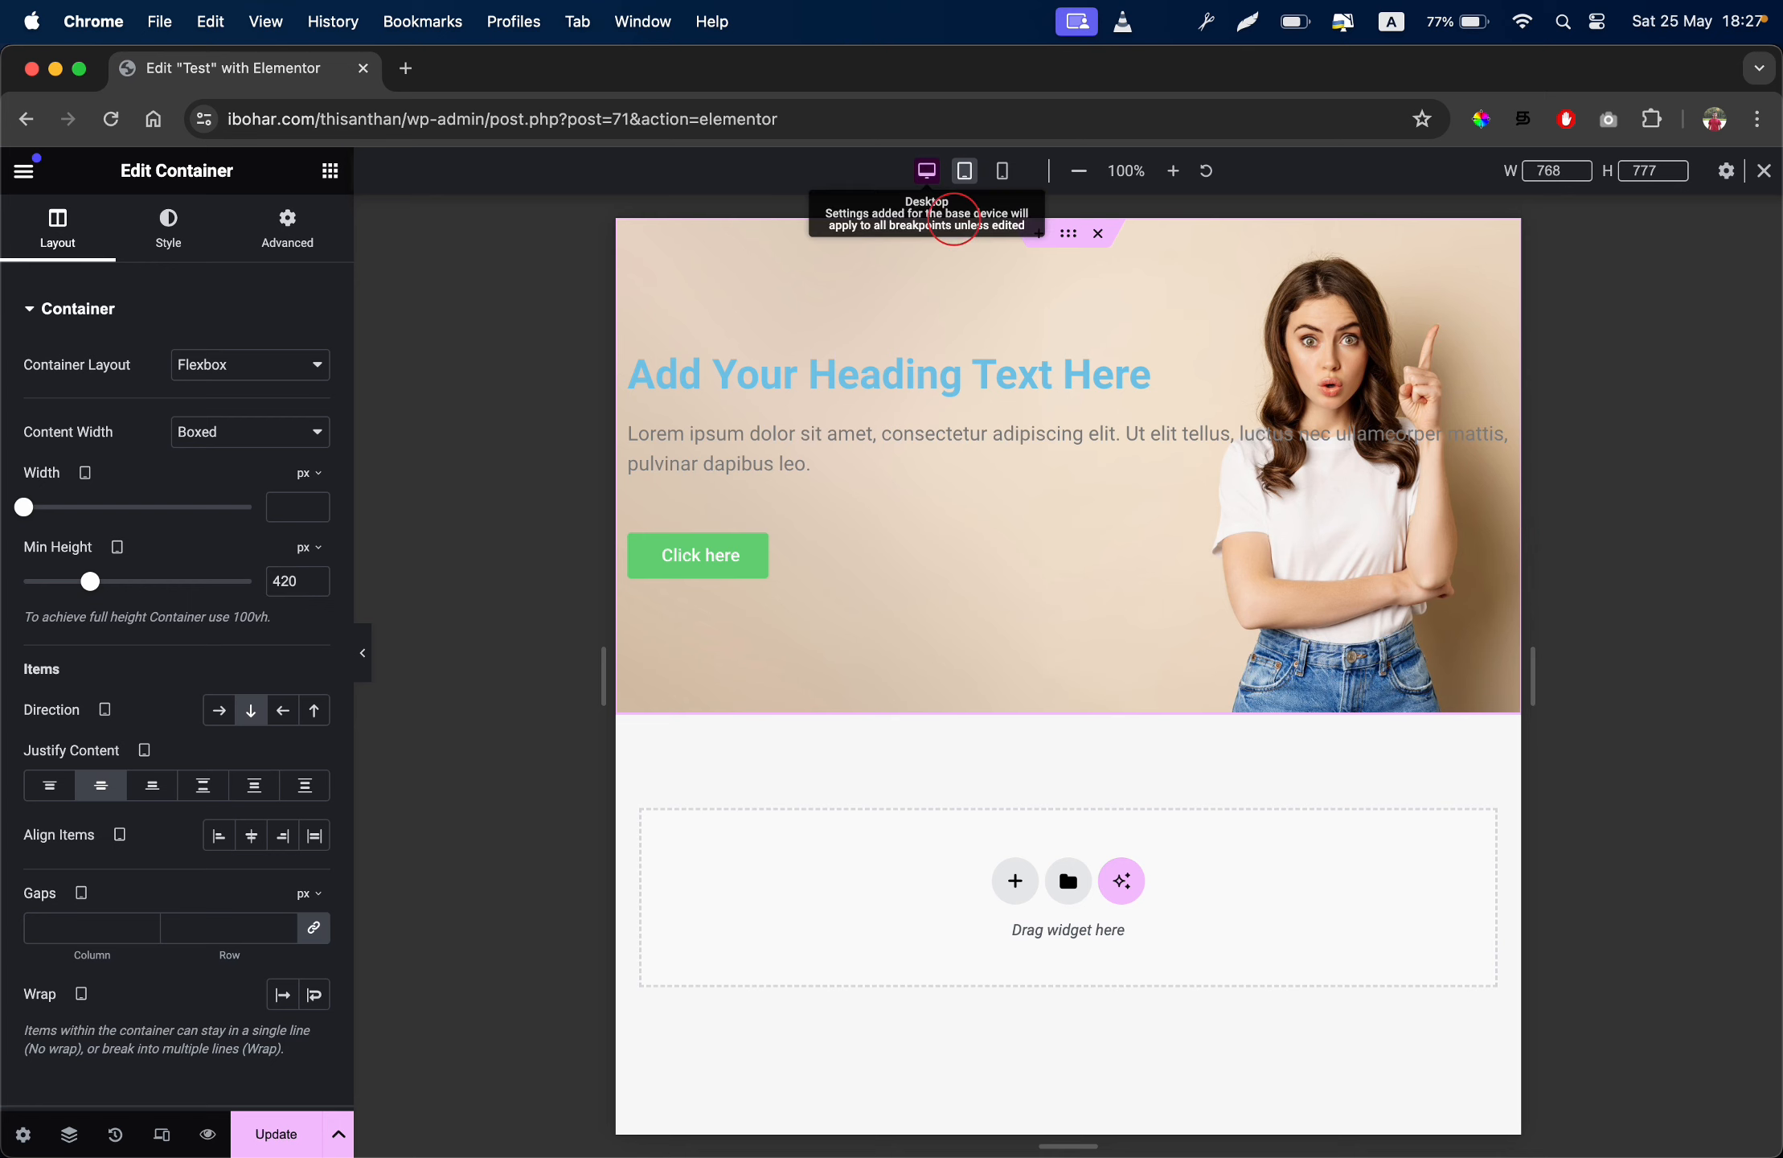
{"action": "left_click", "coordinate": [927, 171]}
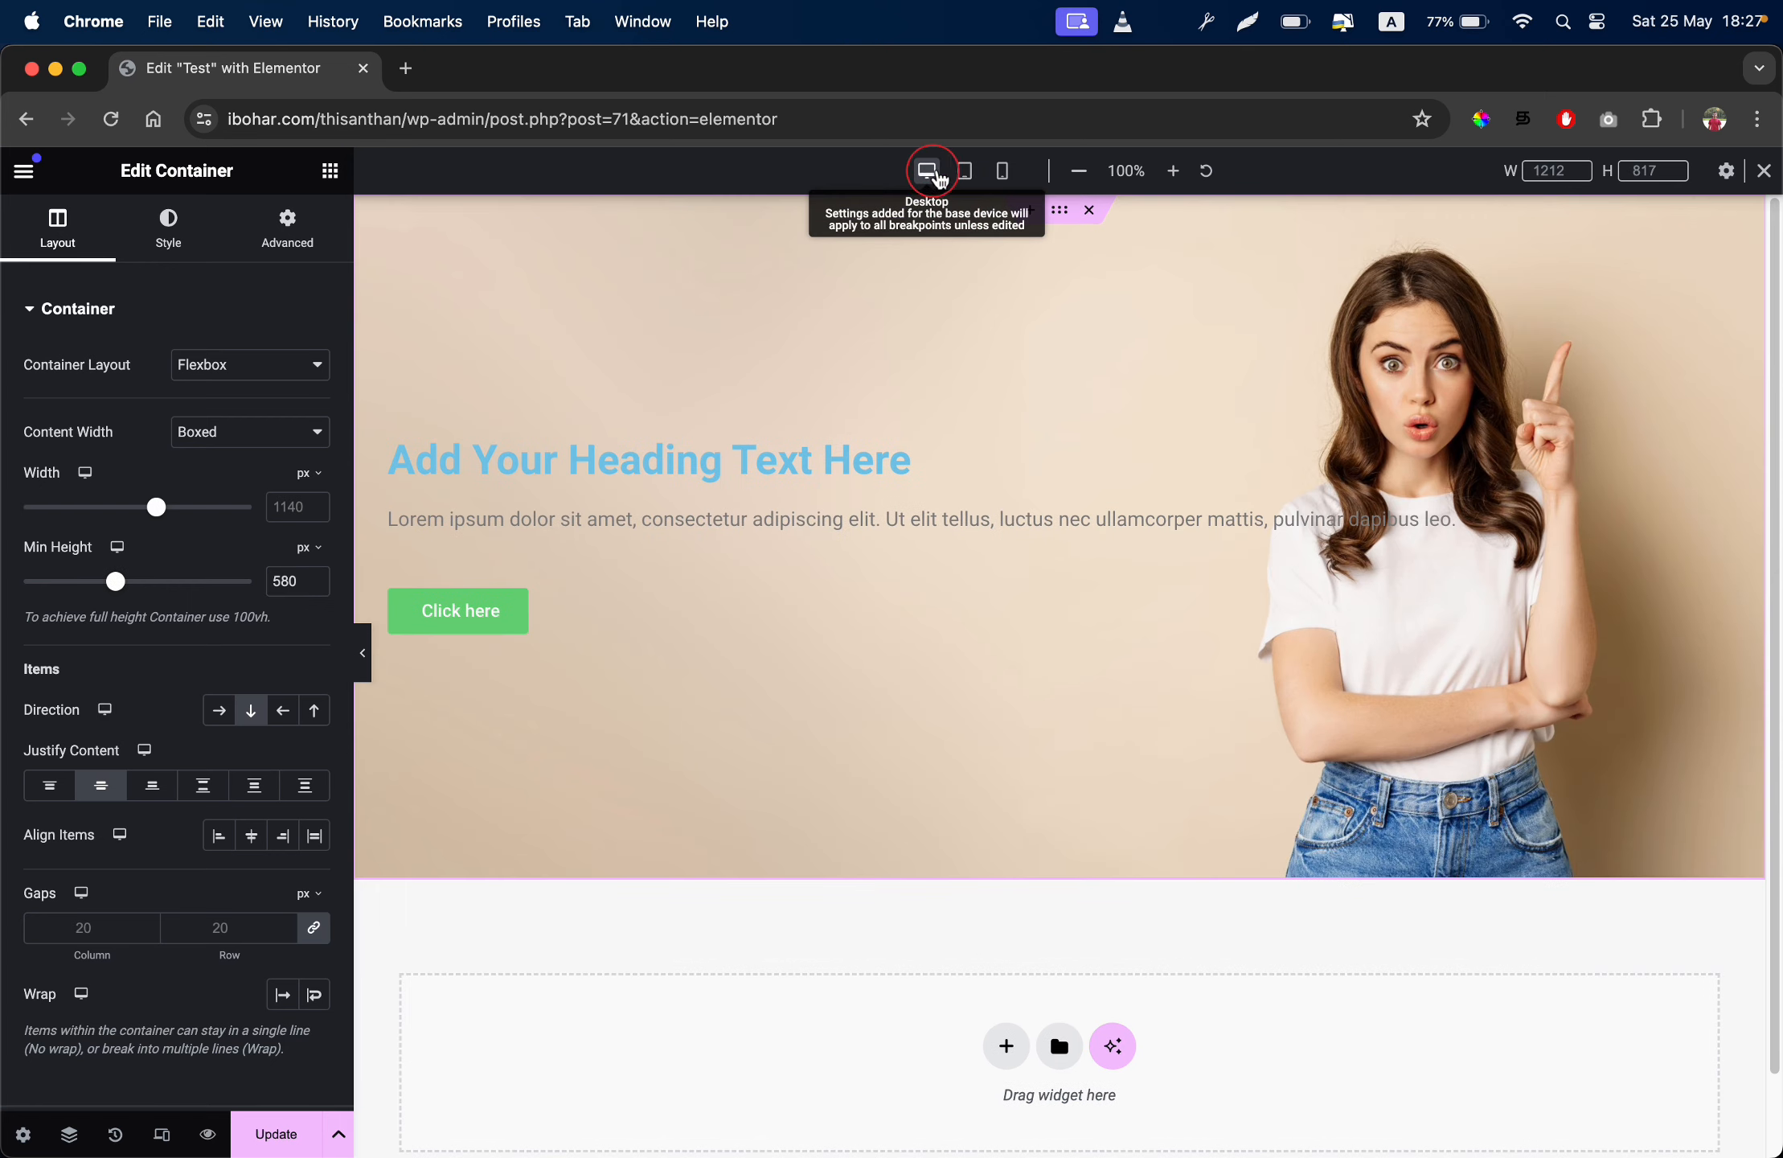
{"action": "left_click", "coordinate": [964, 172]}
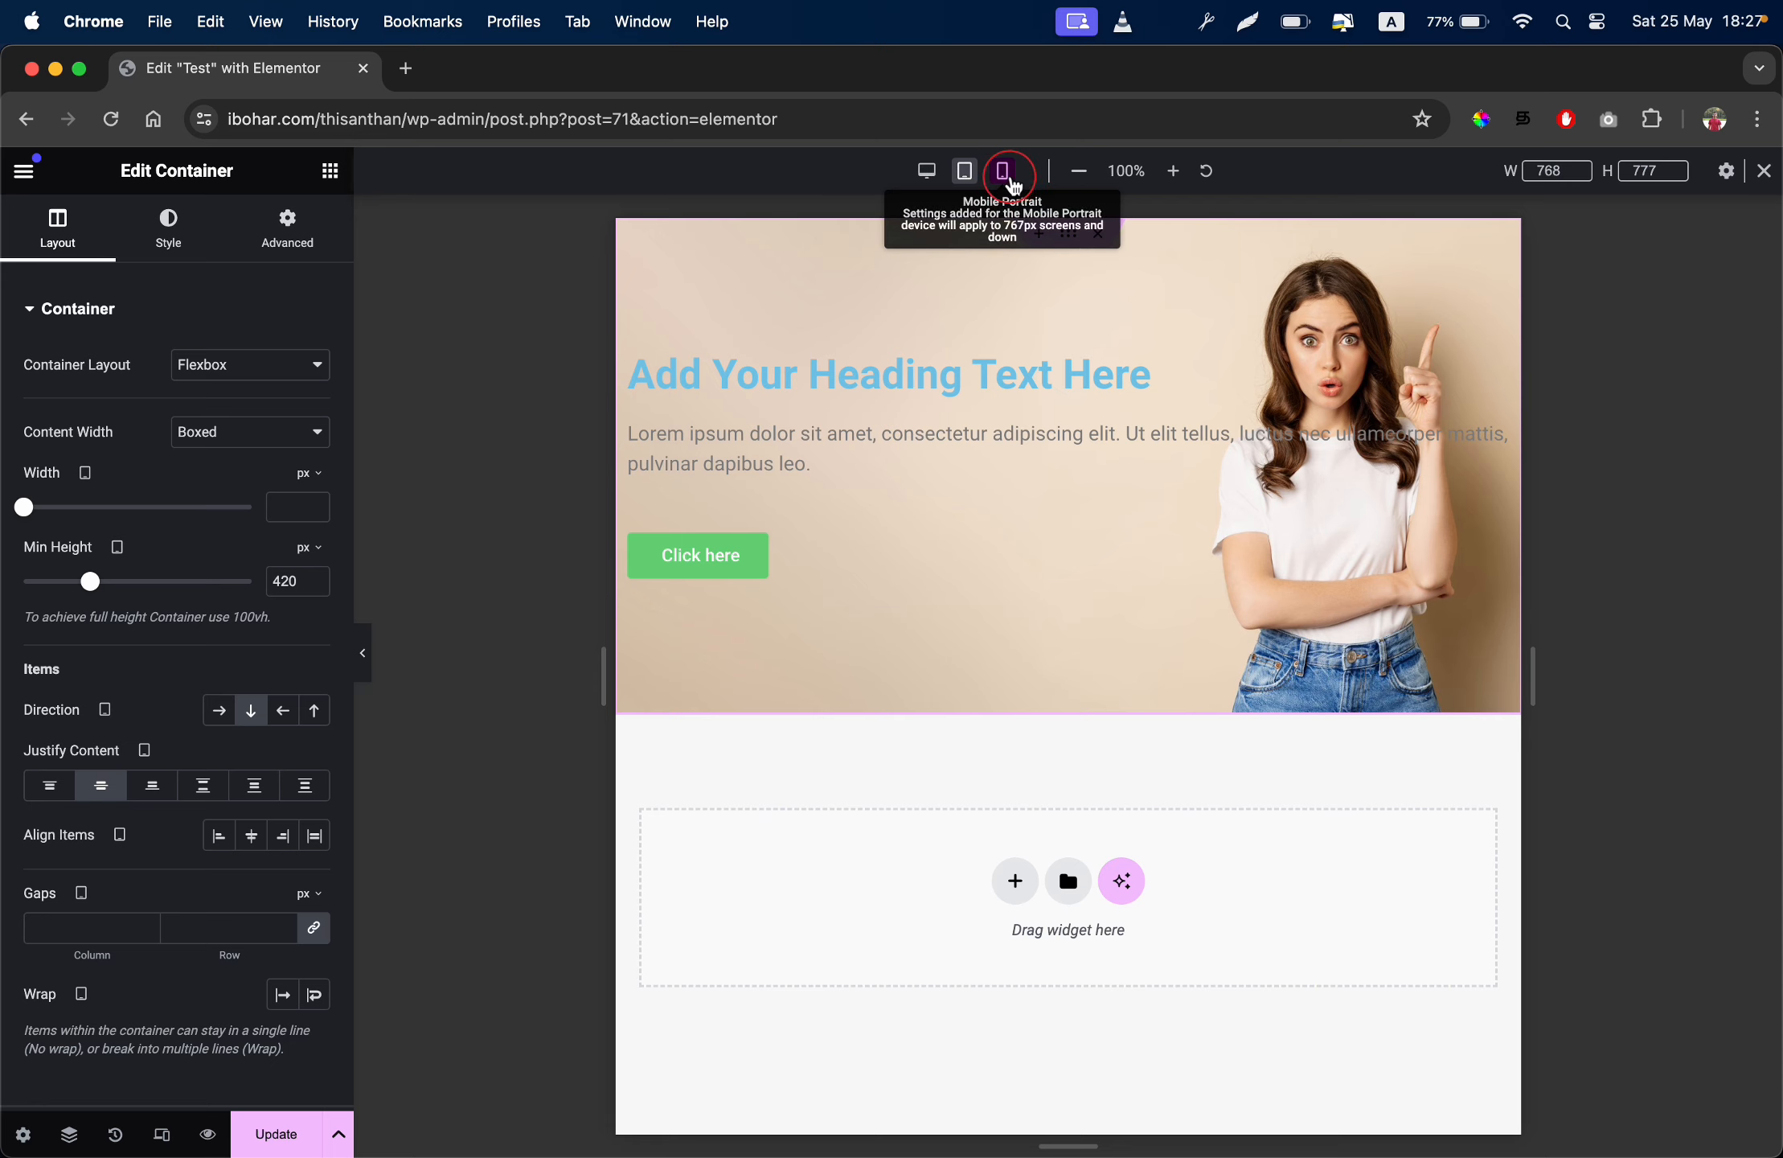
Set the container's minimum height for Mobile Portrait to 450 px
{"action": "left_click", "coordinate": [1013, 185]}
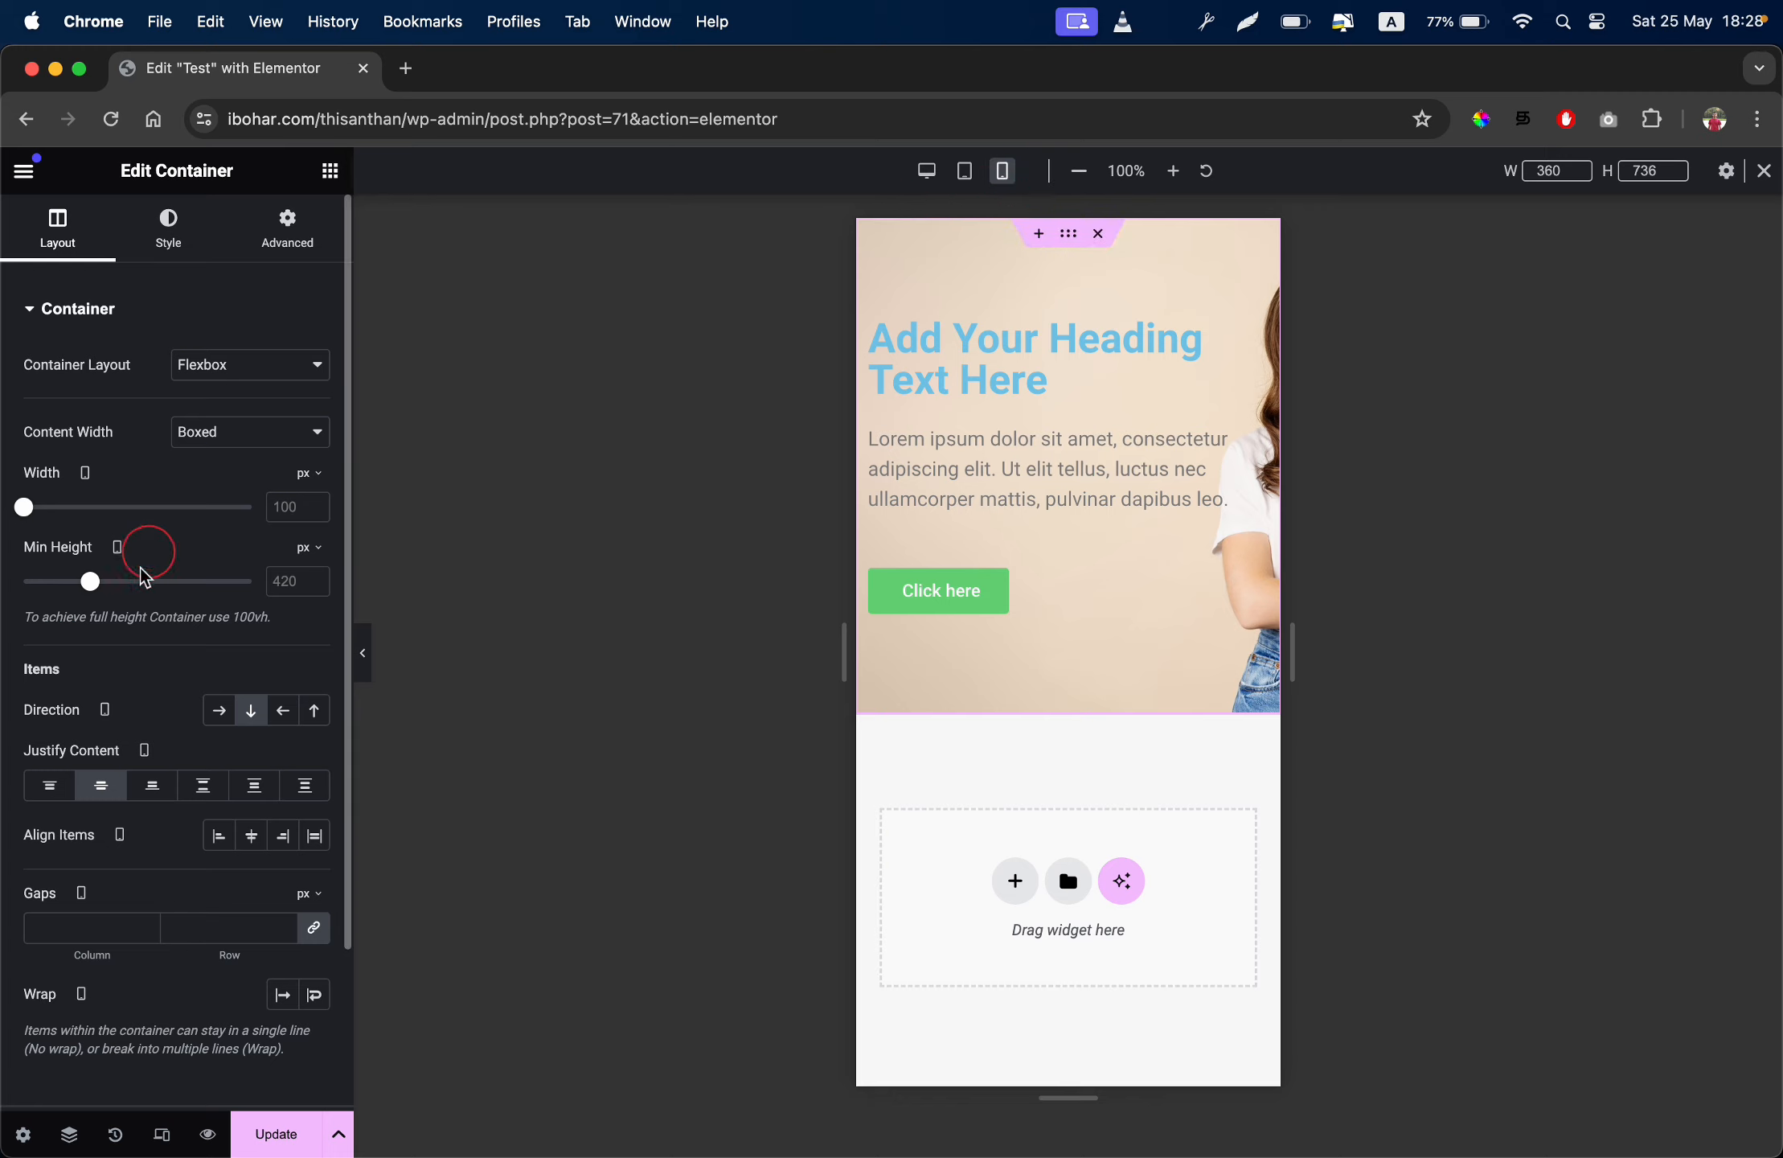
{"action": "mouse_move", "coordinate": [95, 587]}
{"action": "left_mouse_down"}
{"action": "mouse_move", "coordinate": [67, 581]}
{"action": "mouse_move", "coordinate": [95, 581]}
{"action": "left_mouse_up"}
{"action": "left_click", "coordinate": [292, 571]}
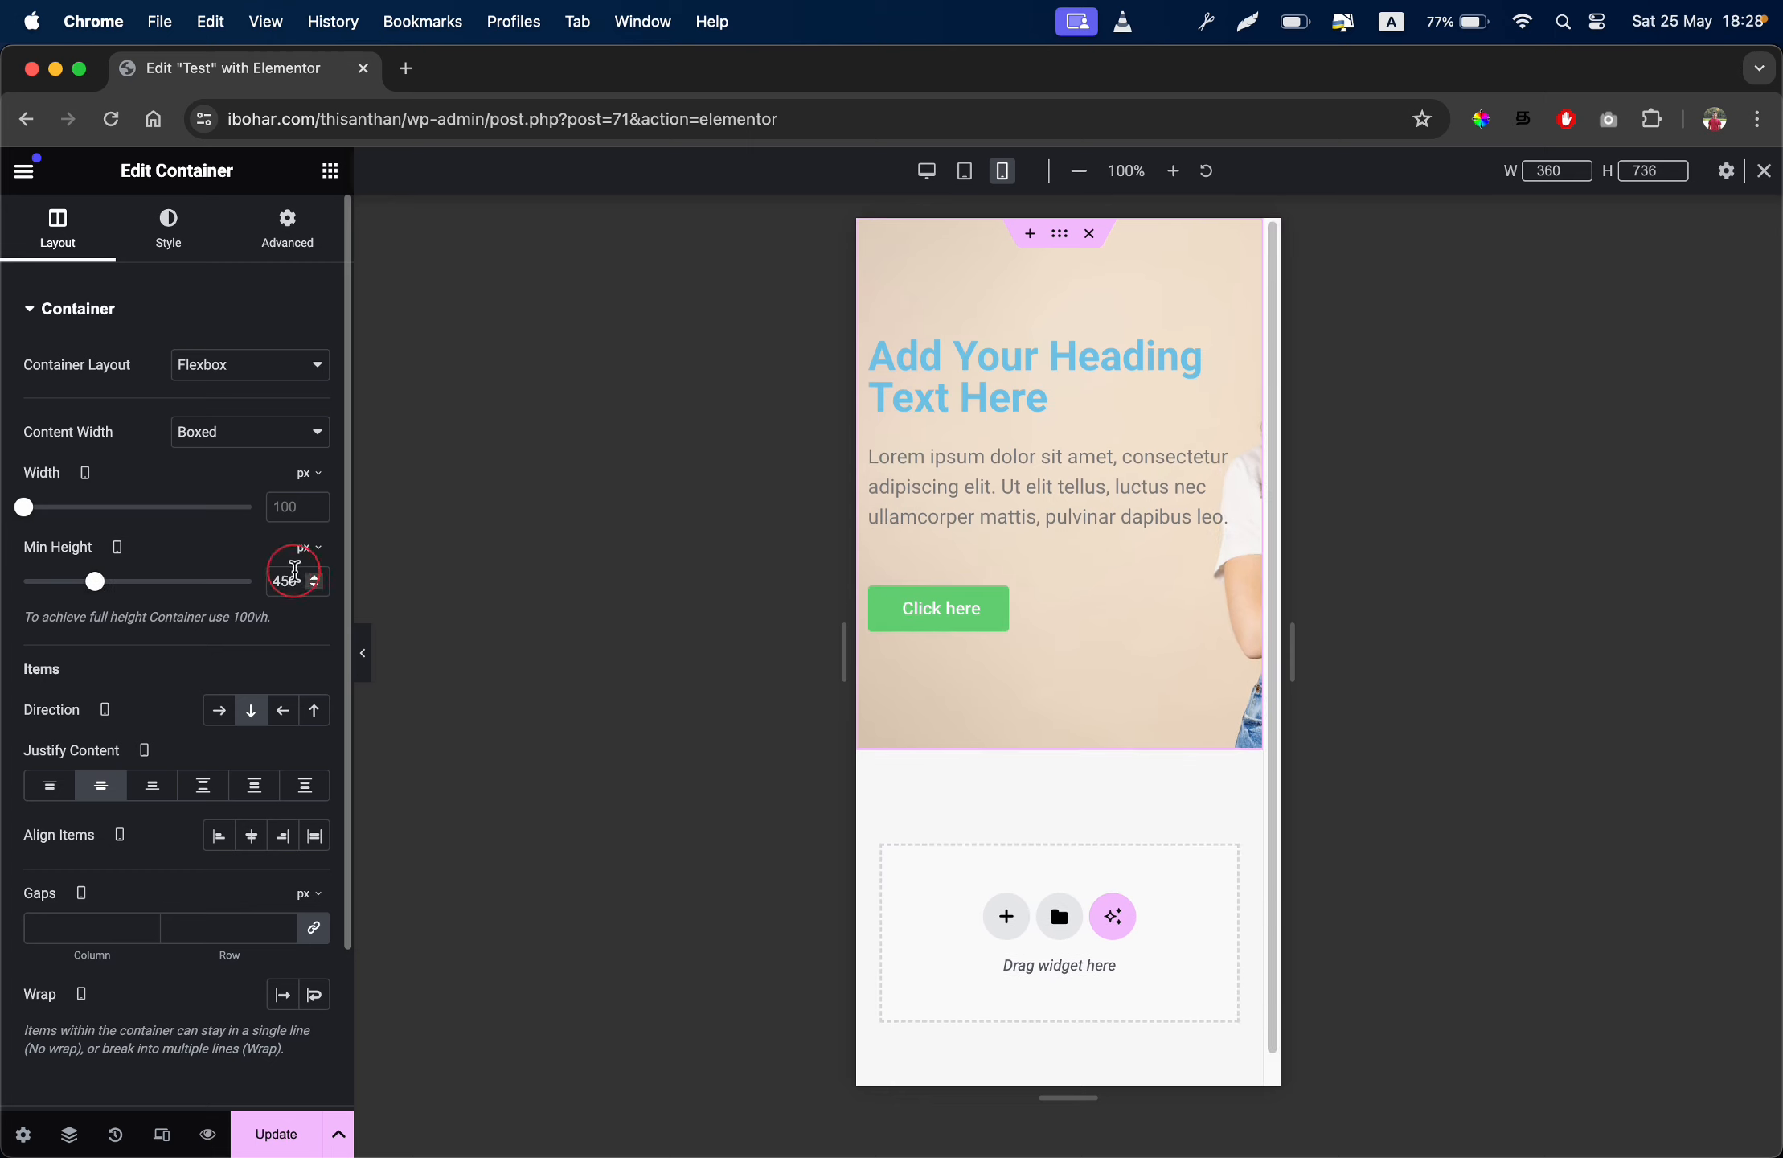
{"action": "left_click", "coordinate": [985, 381]}
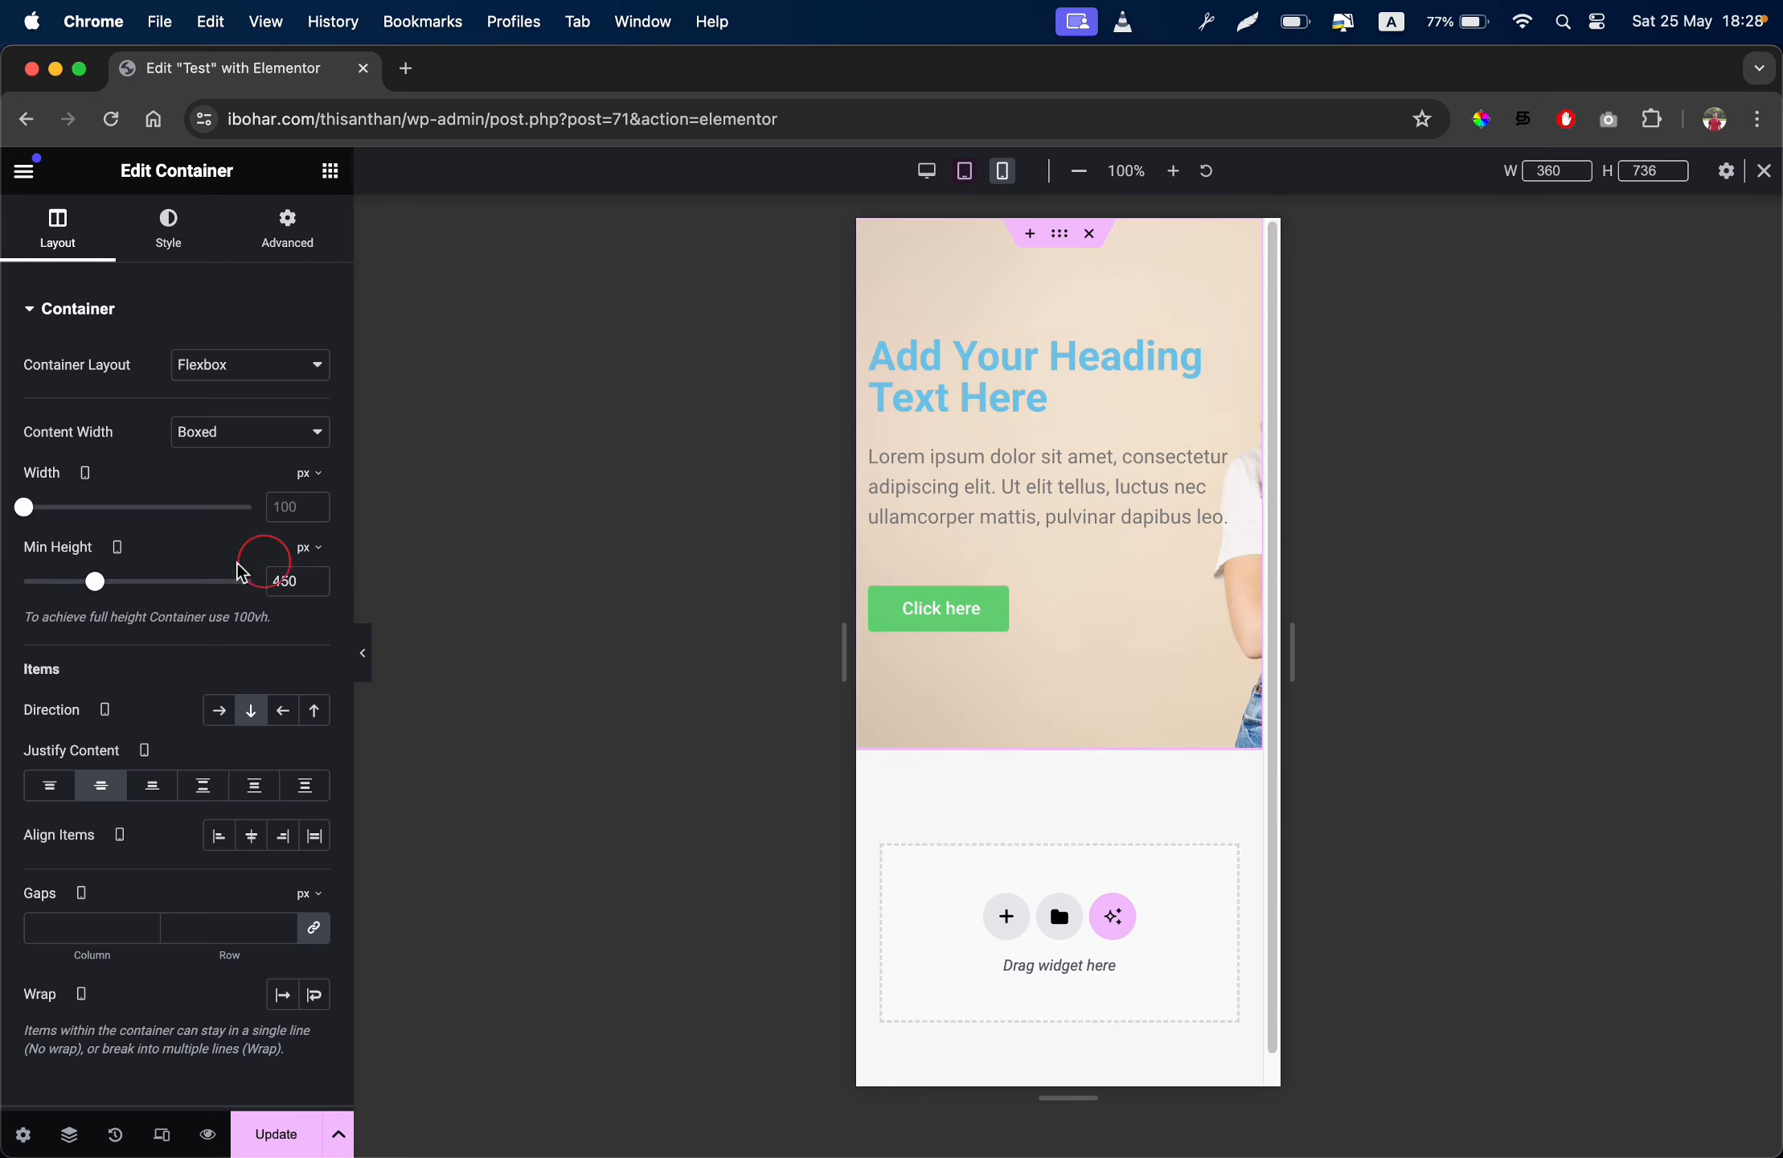
Set the container's background image position for Mobile Portrait to Custom with an X position of -571 px, after trying Center Right
{"action": "left_click", "coordinate": [165, 251]}
{"action": "scroll", "coordinate": [185, 483], "scroll_direction": "down", "scroll_amount": 1}
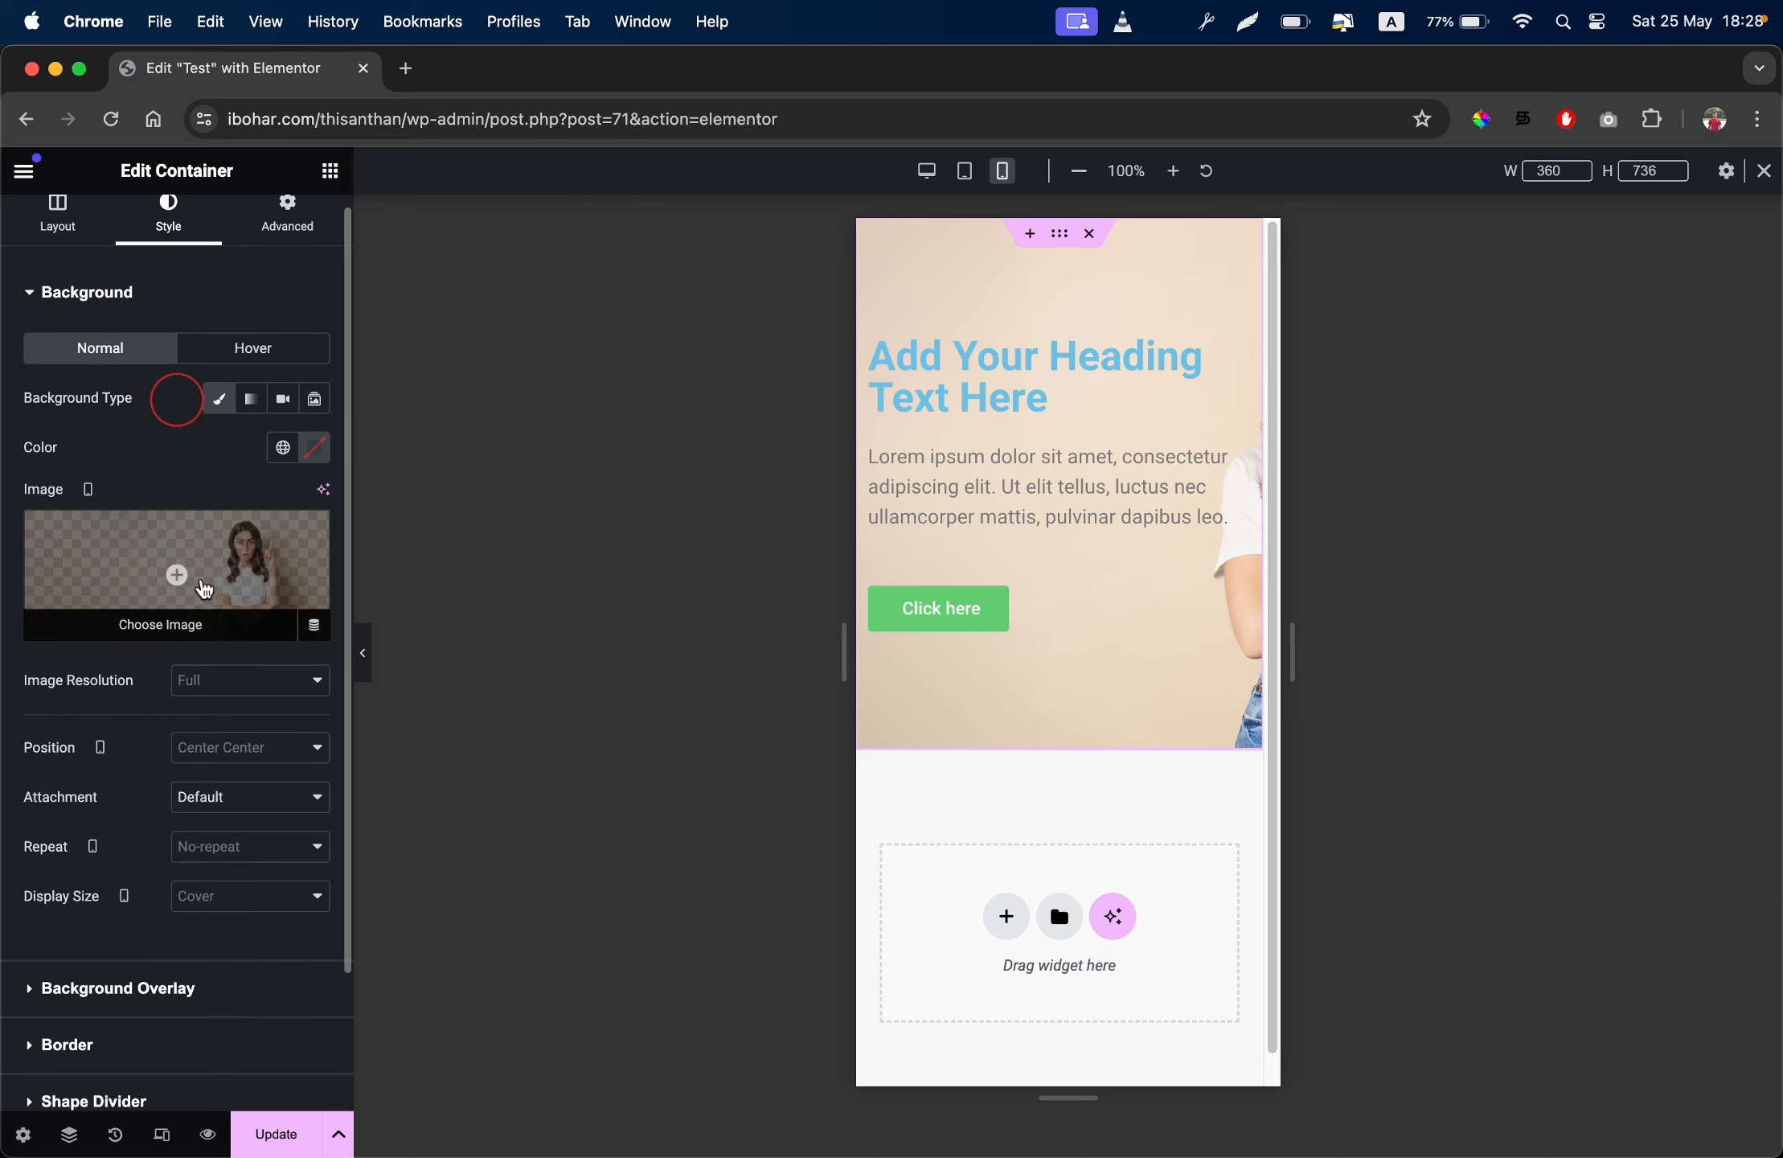
{"action": "scroll", "coordinate": [205, 589], "scroll_direction": "down", "scroll_amount": 3}
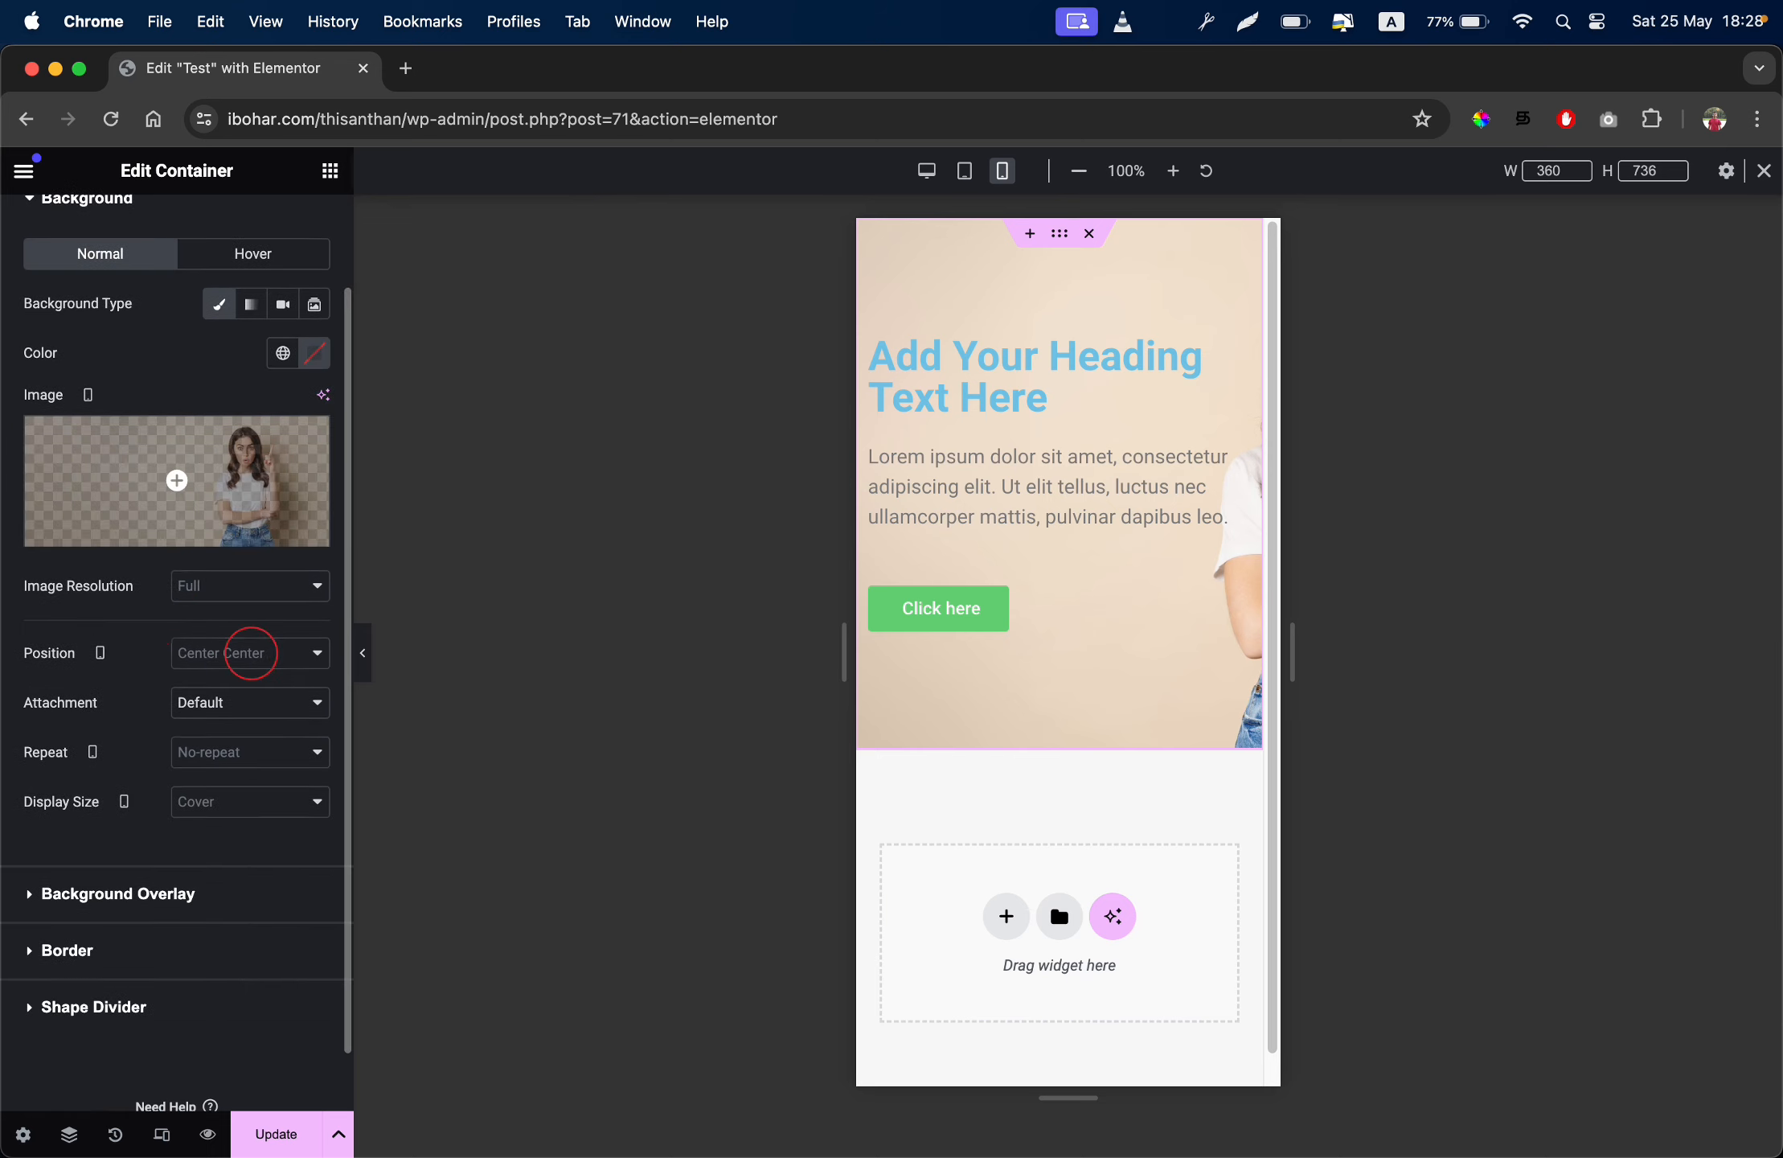
{"action": "left_click", "coordinate": [254, 655]}
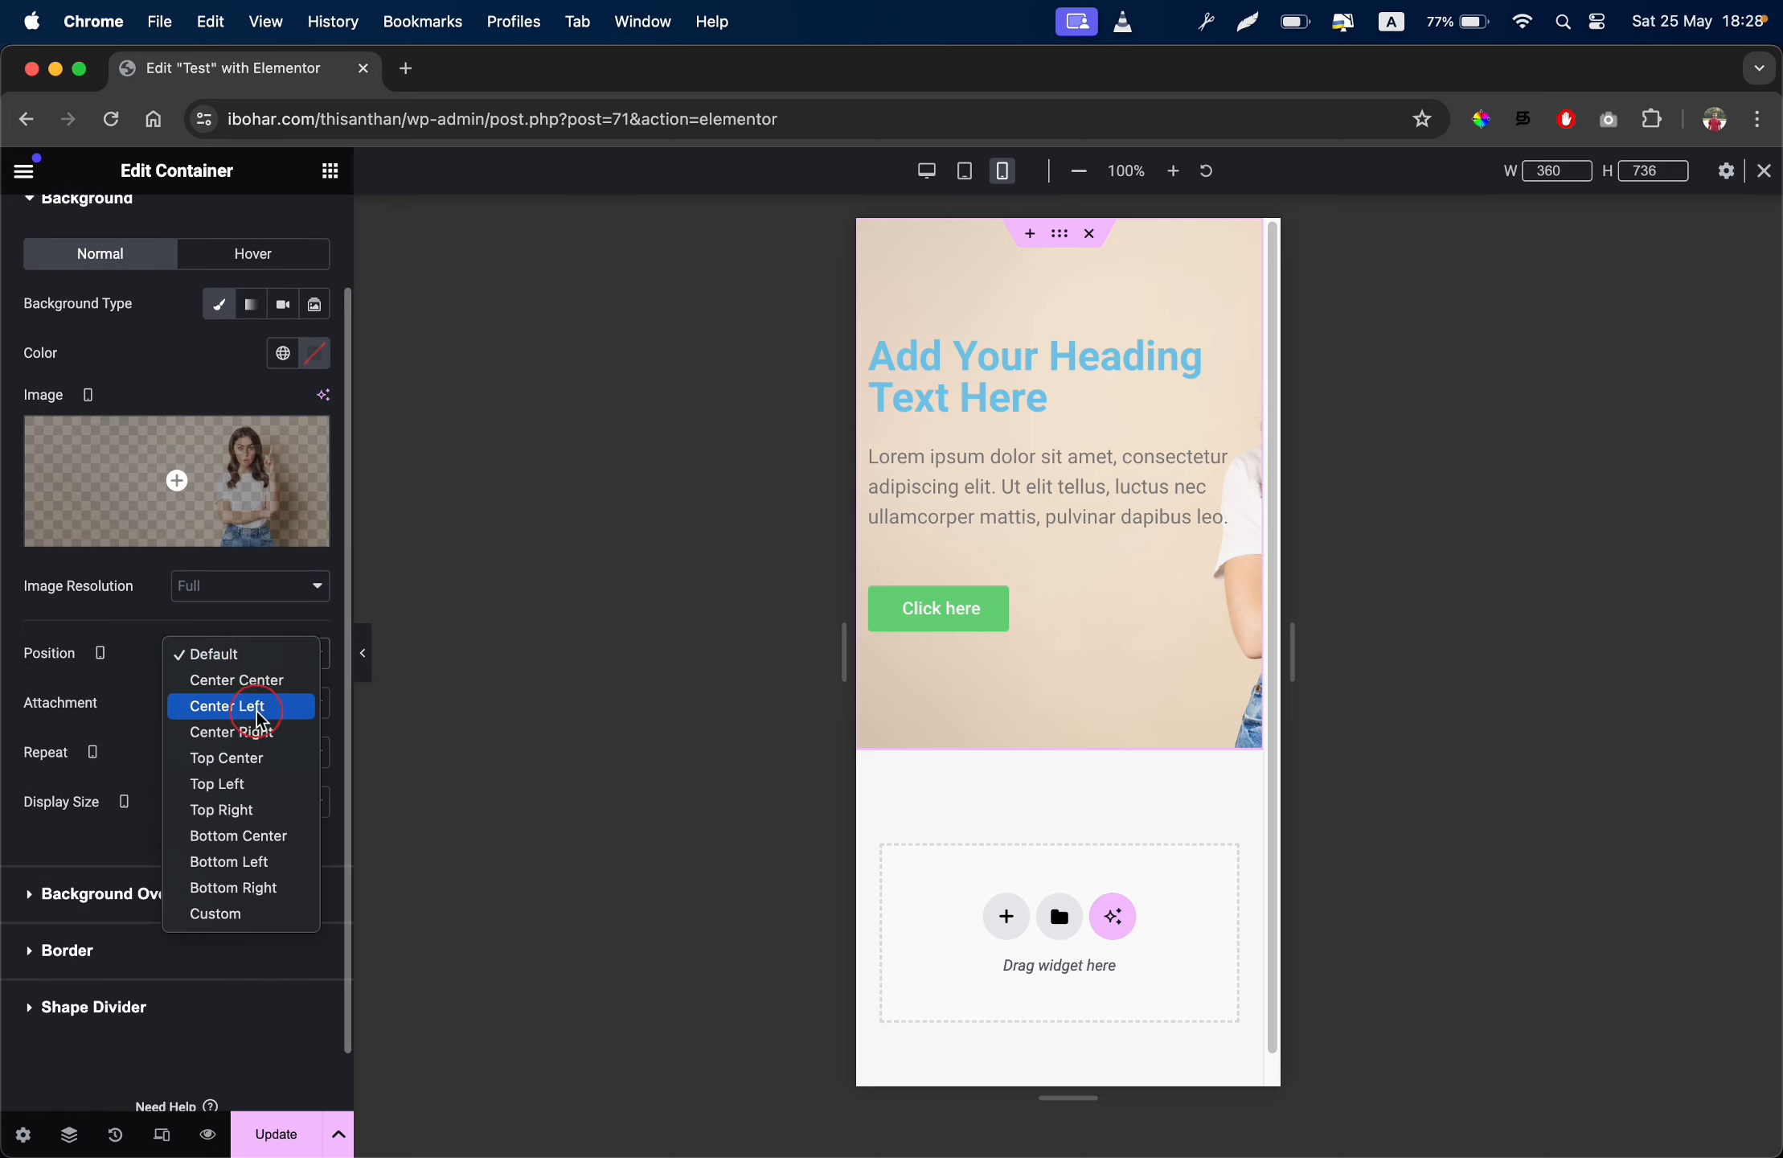
{"action": "left_click", "coordinate": [257, 734]}
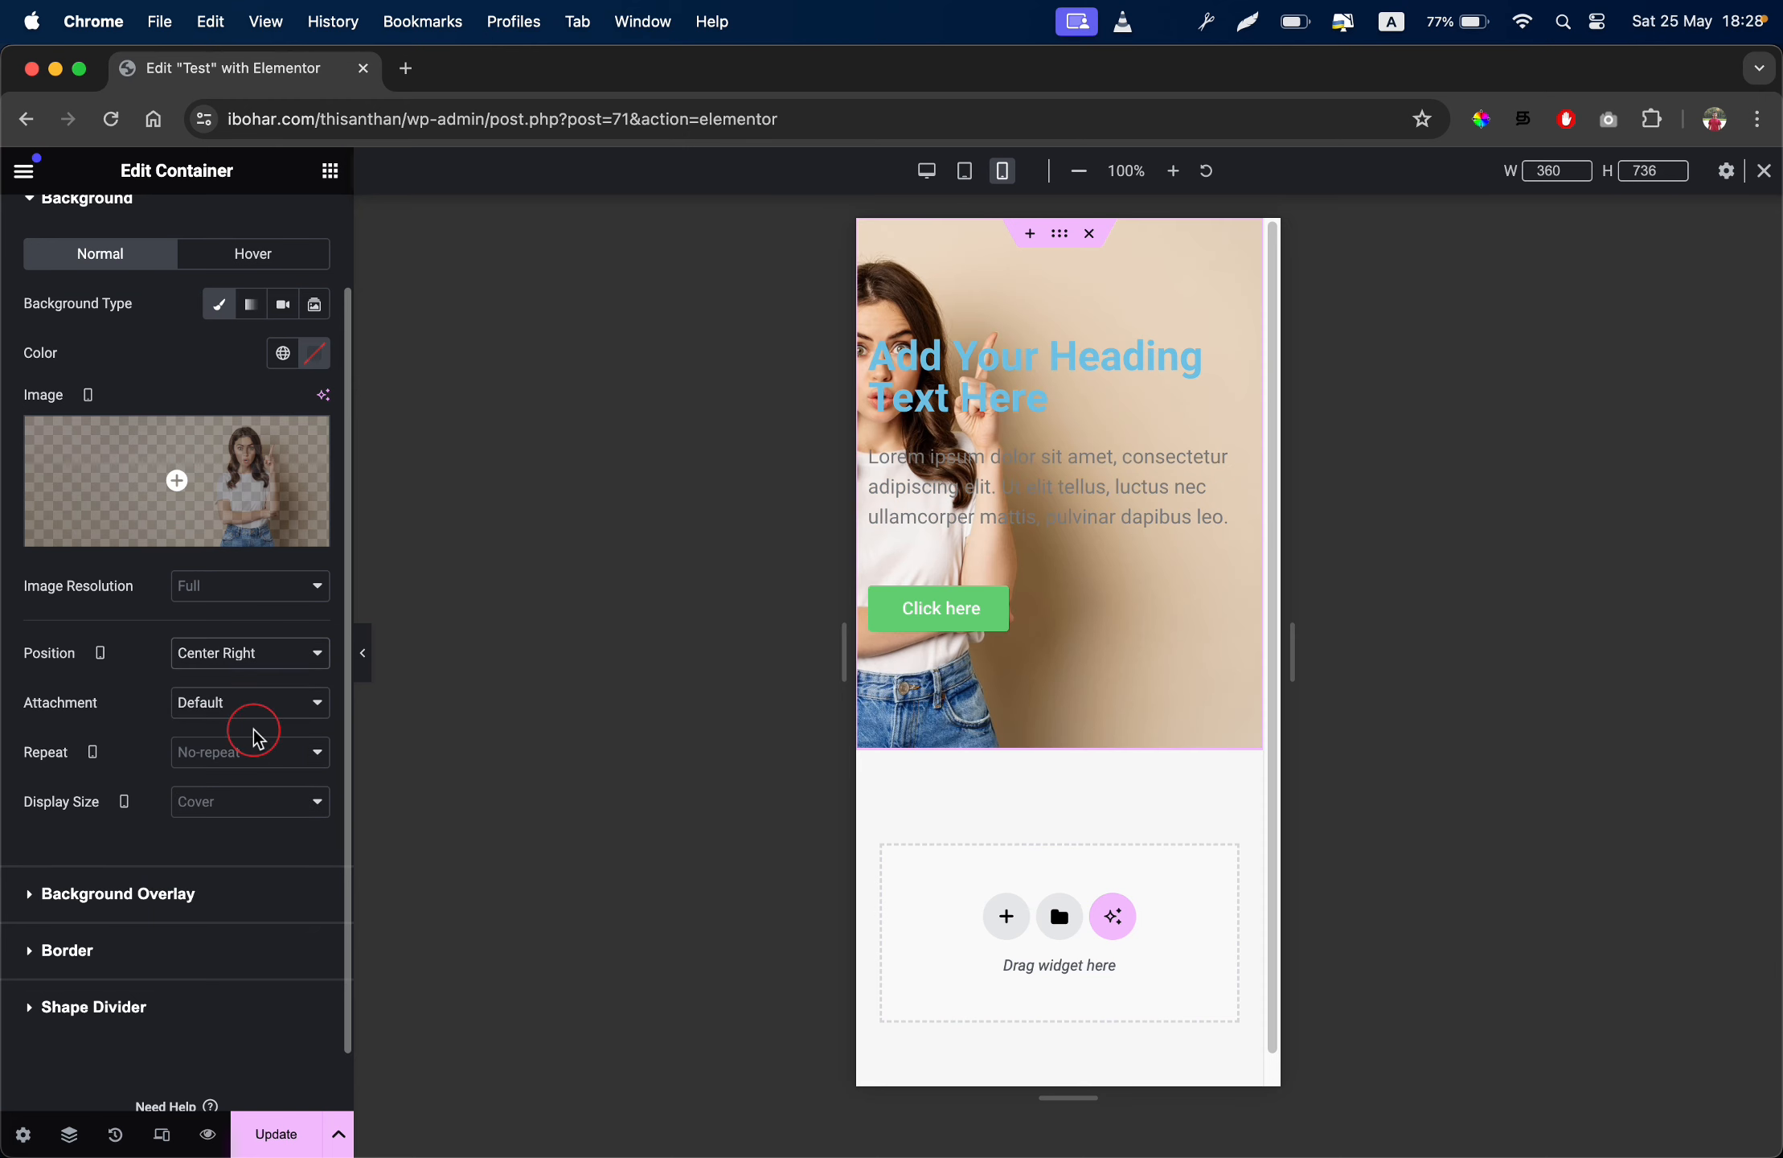
{"action": "left_click", "coordinate": [251, 653]}
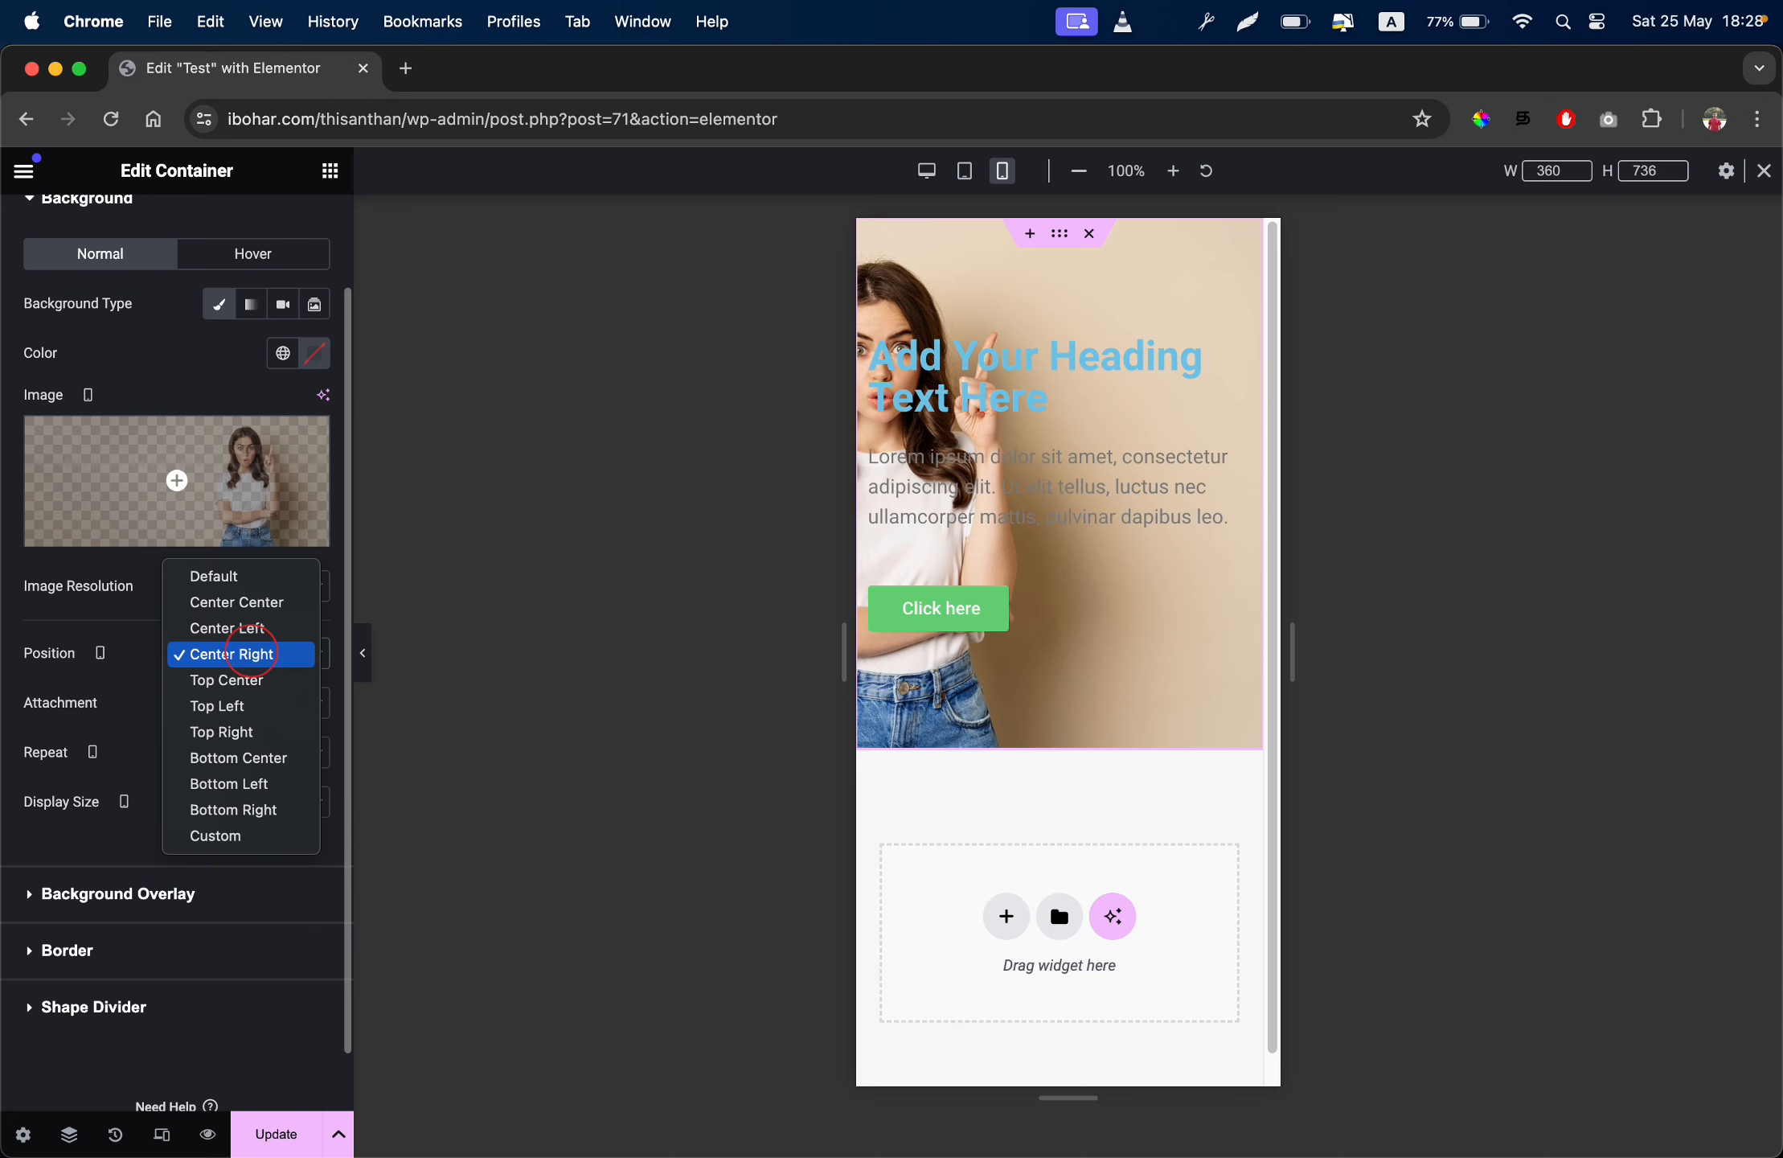
{"action": "left_click", "coordinate": [211, 838]}
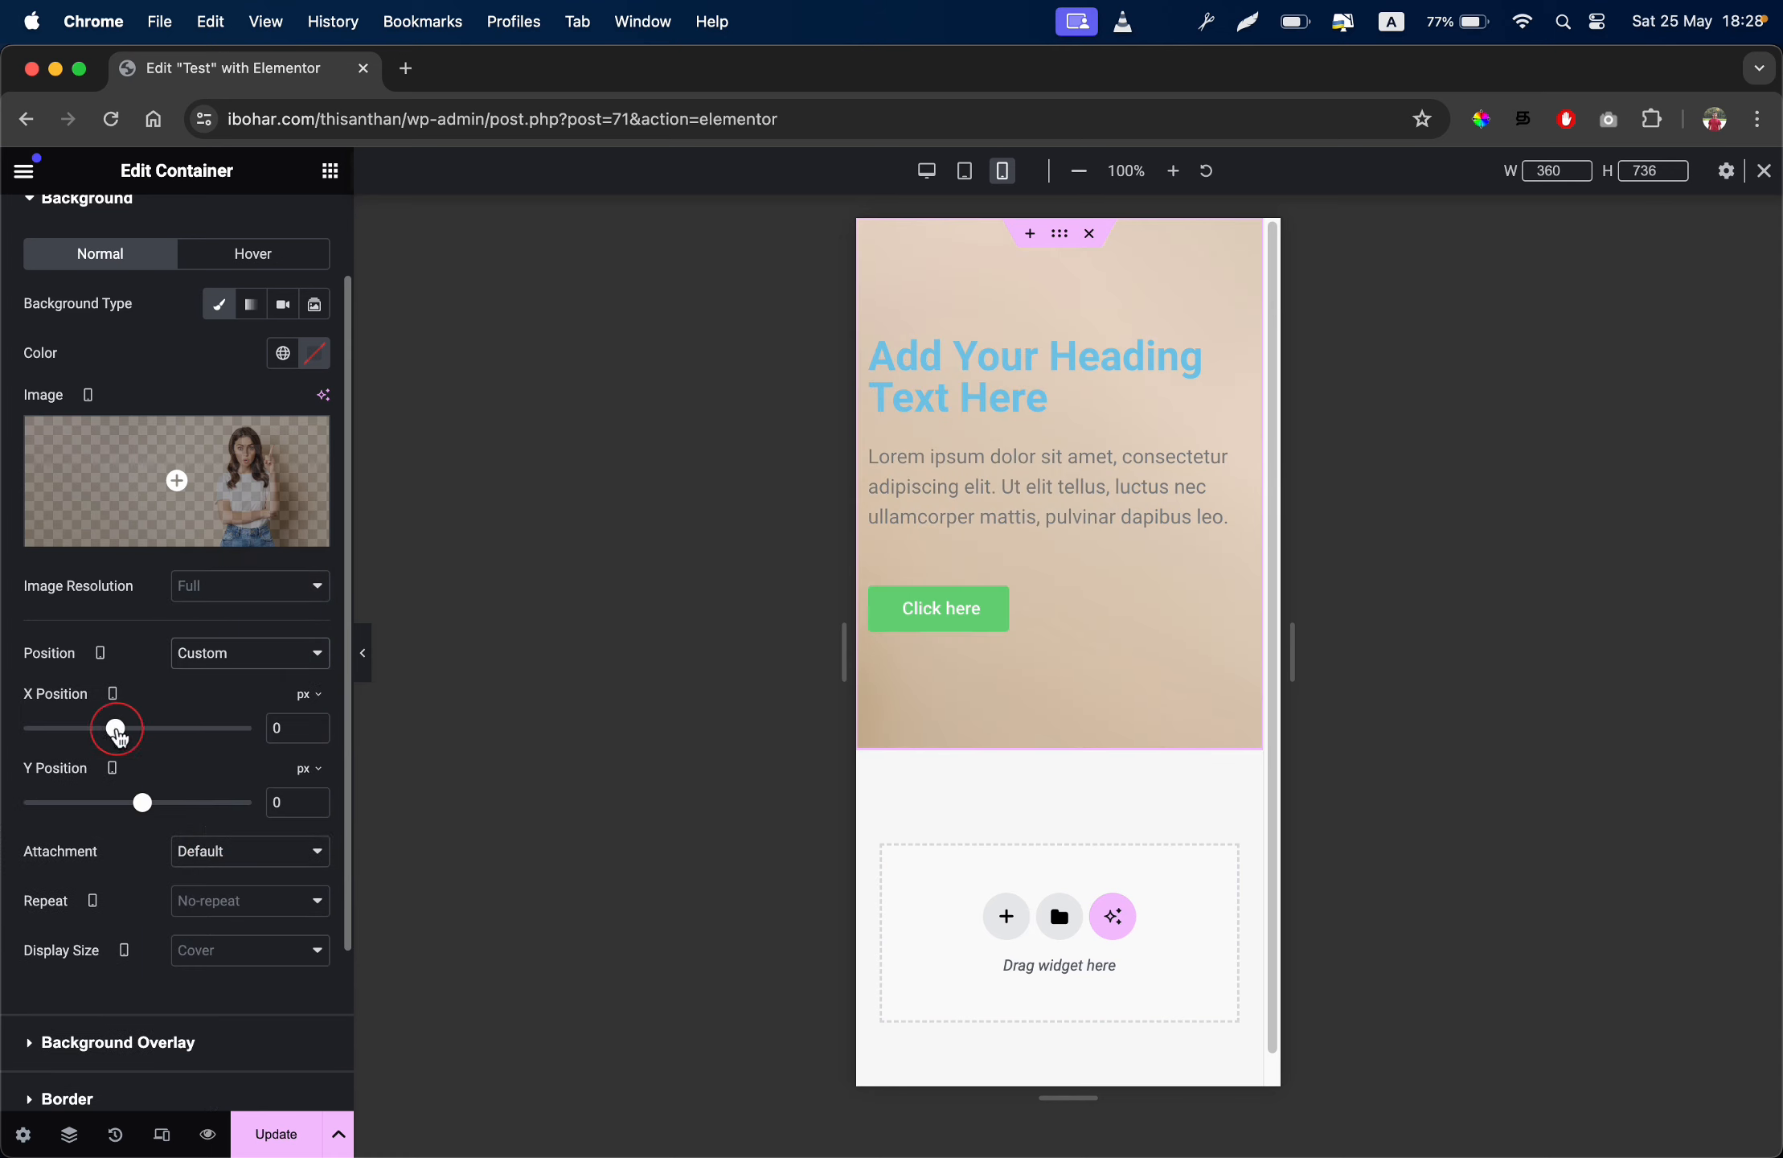
{"action": "left_click_drag", "start_coordinate": [117, 728], "coordinate": [57, 728]}
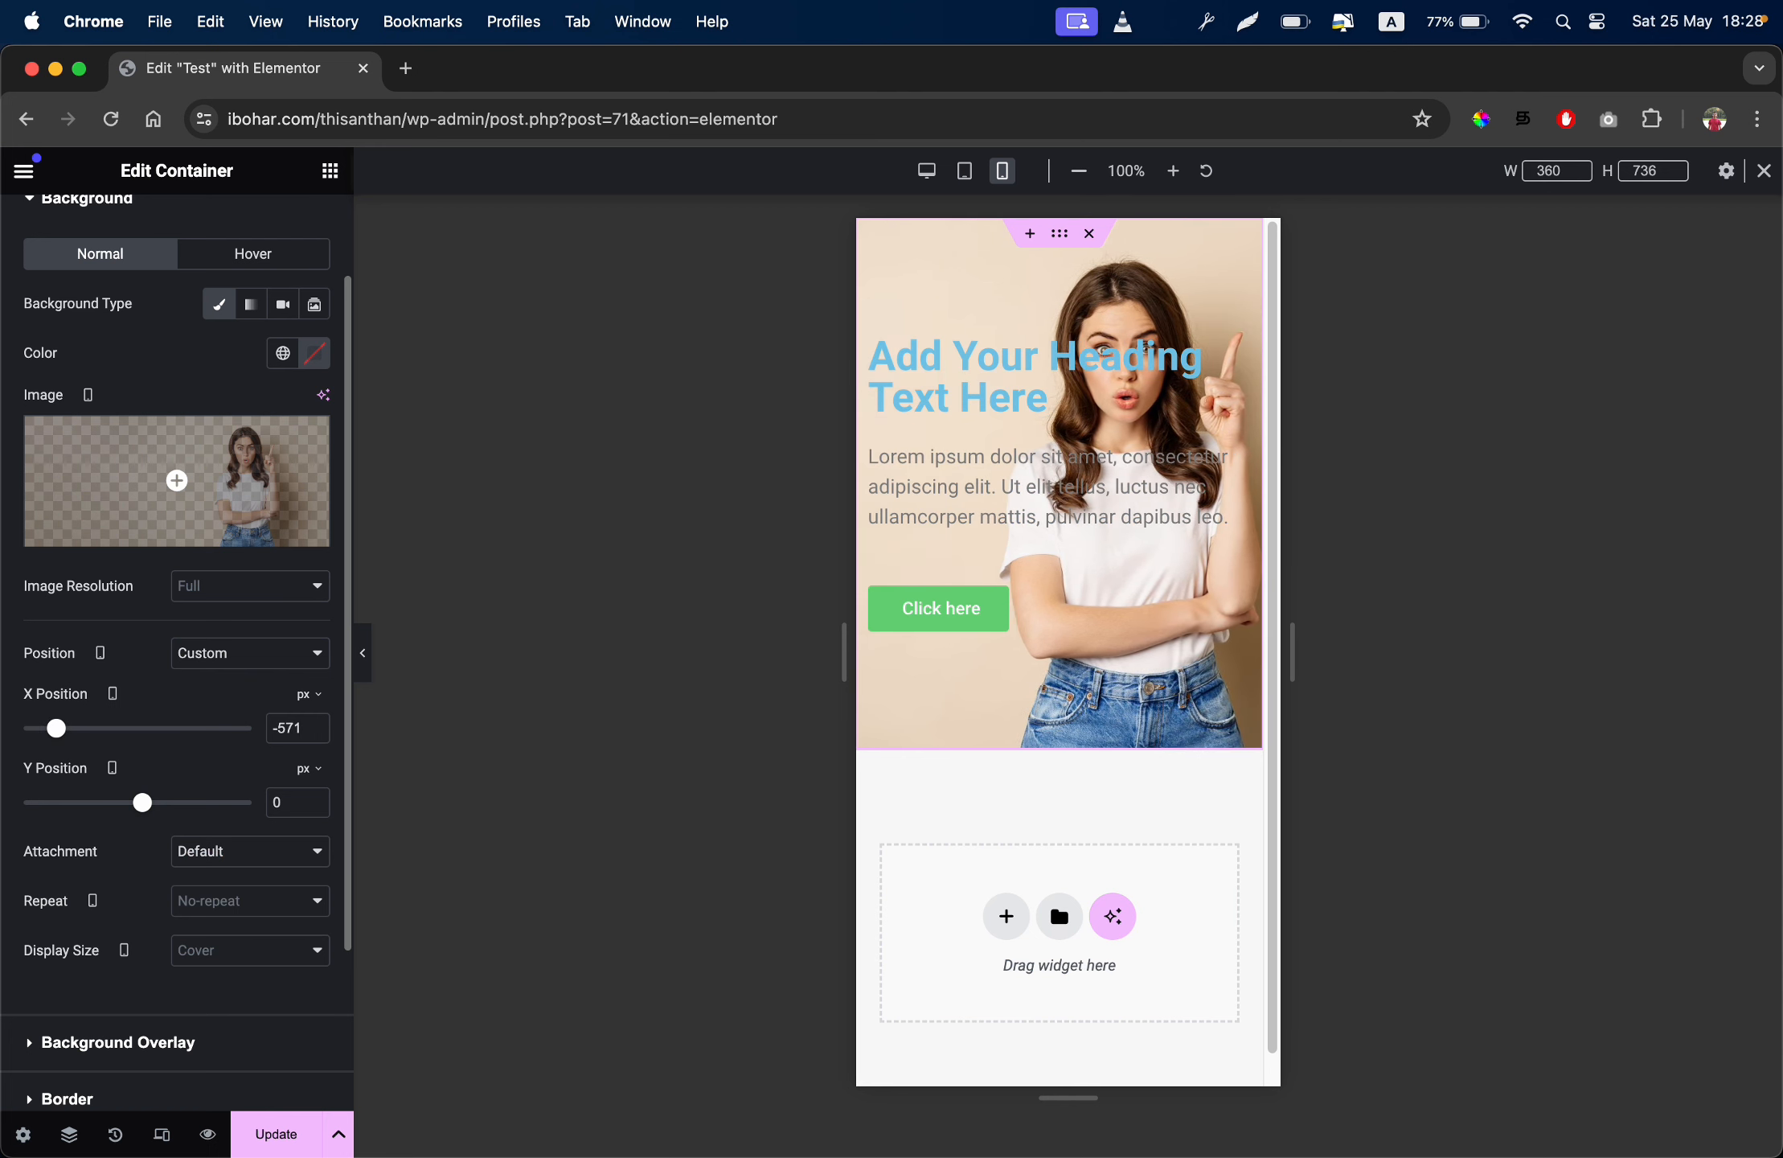
{"action": "left_click", "coordinate": [56, 723]}
Preview the container without the editing panel in desktop, Tablet Portrait and Mobile Portrait views, and return to editing in Mobile Portrait
{"action": "left_click", "coordinate": [939, 170]}
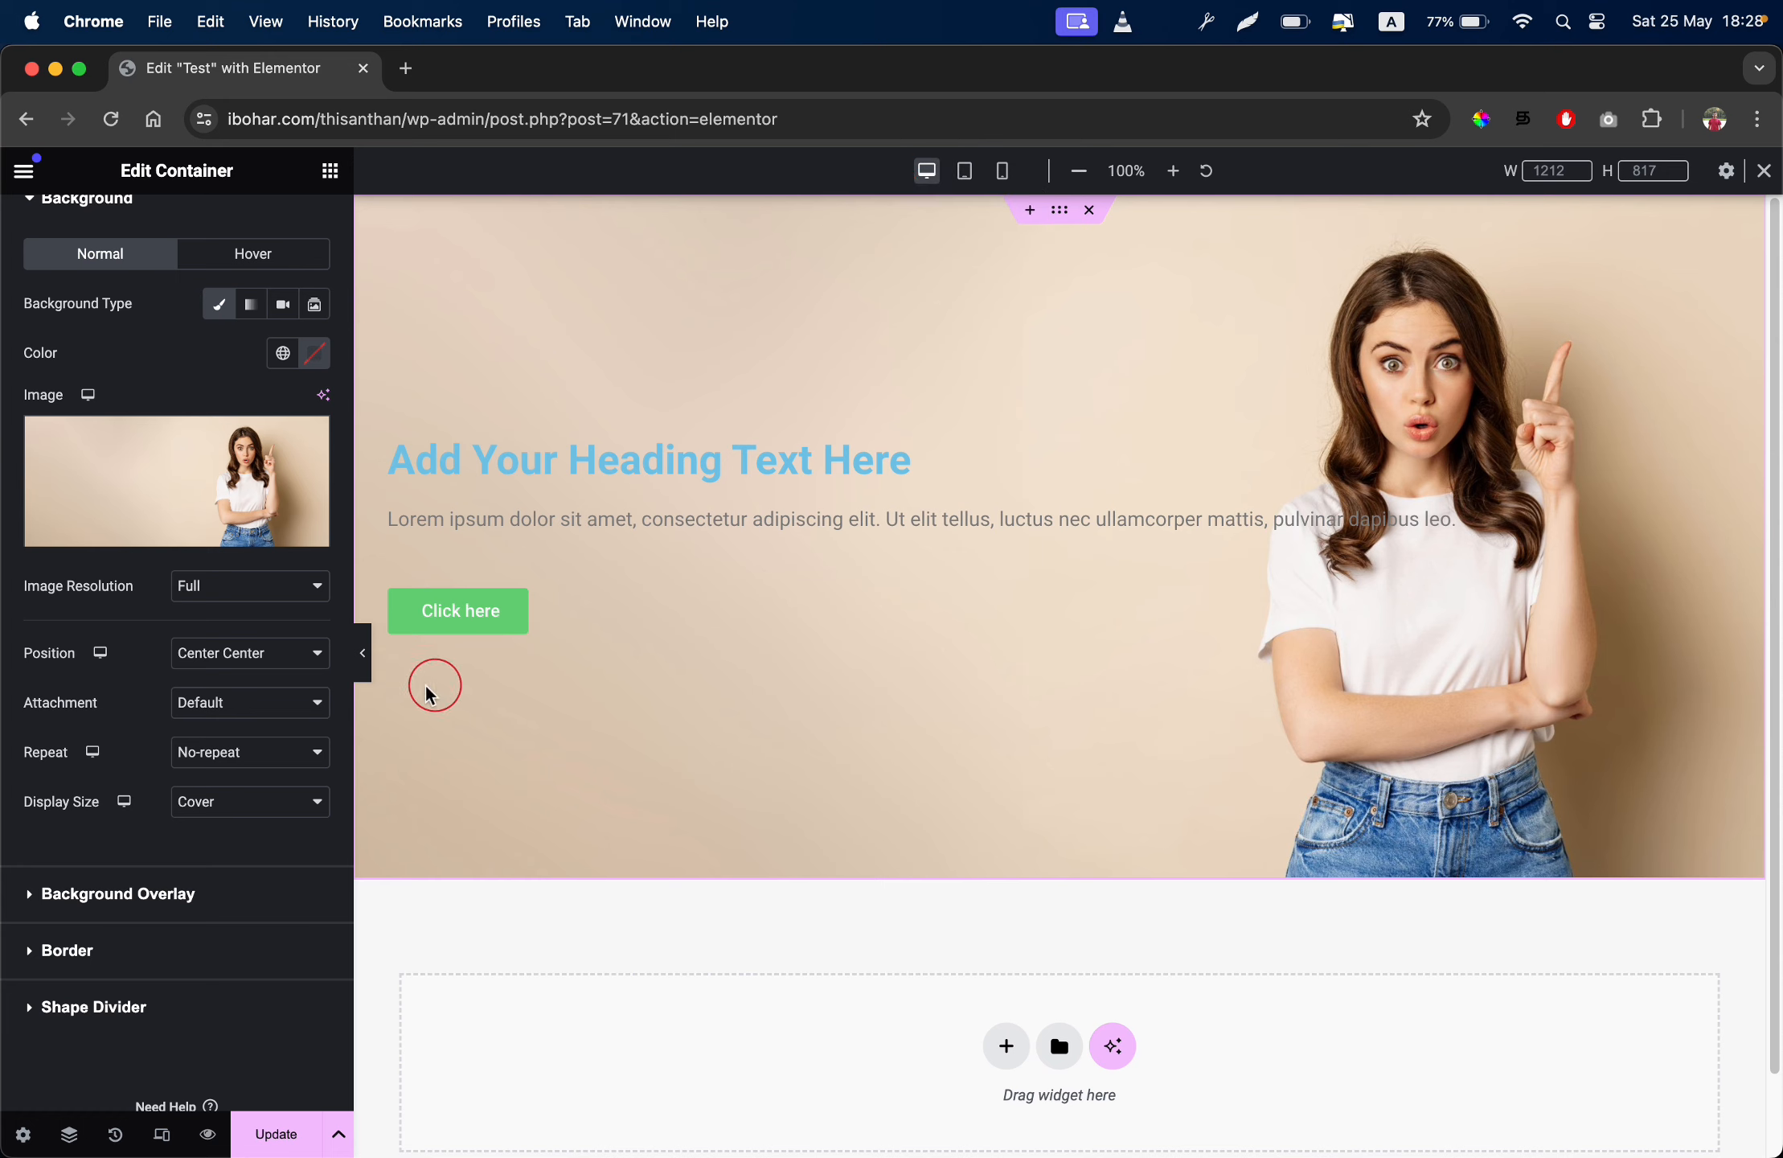
{"action": "left_click", "coordinate": [363, 658]}
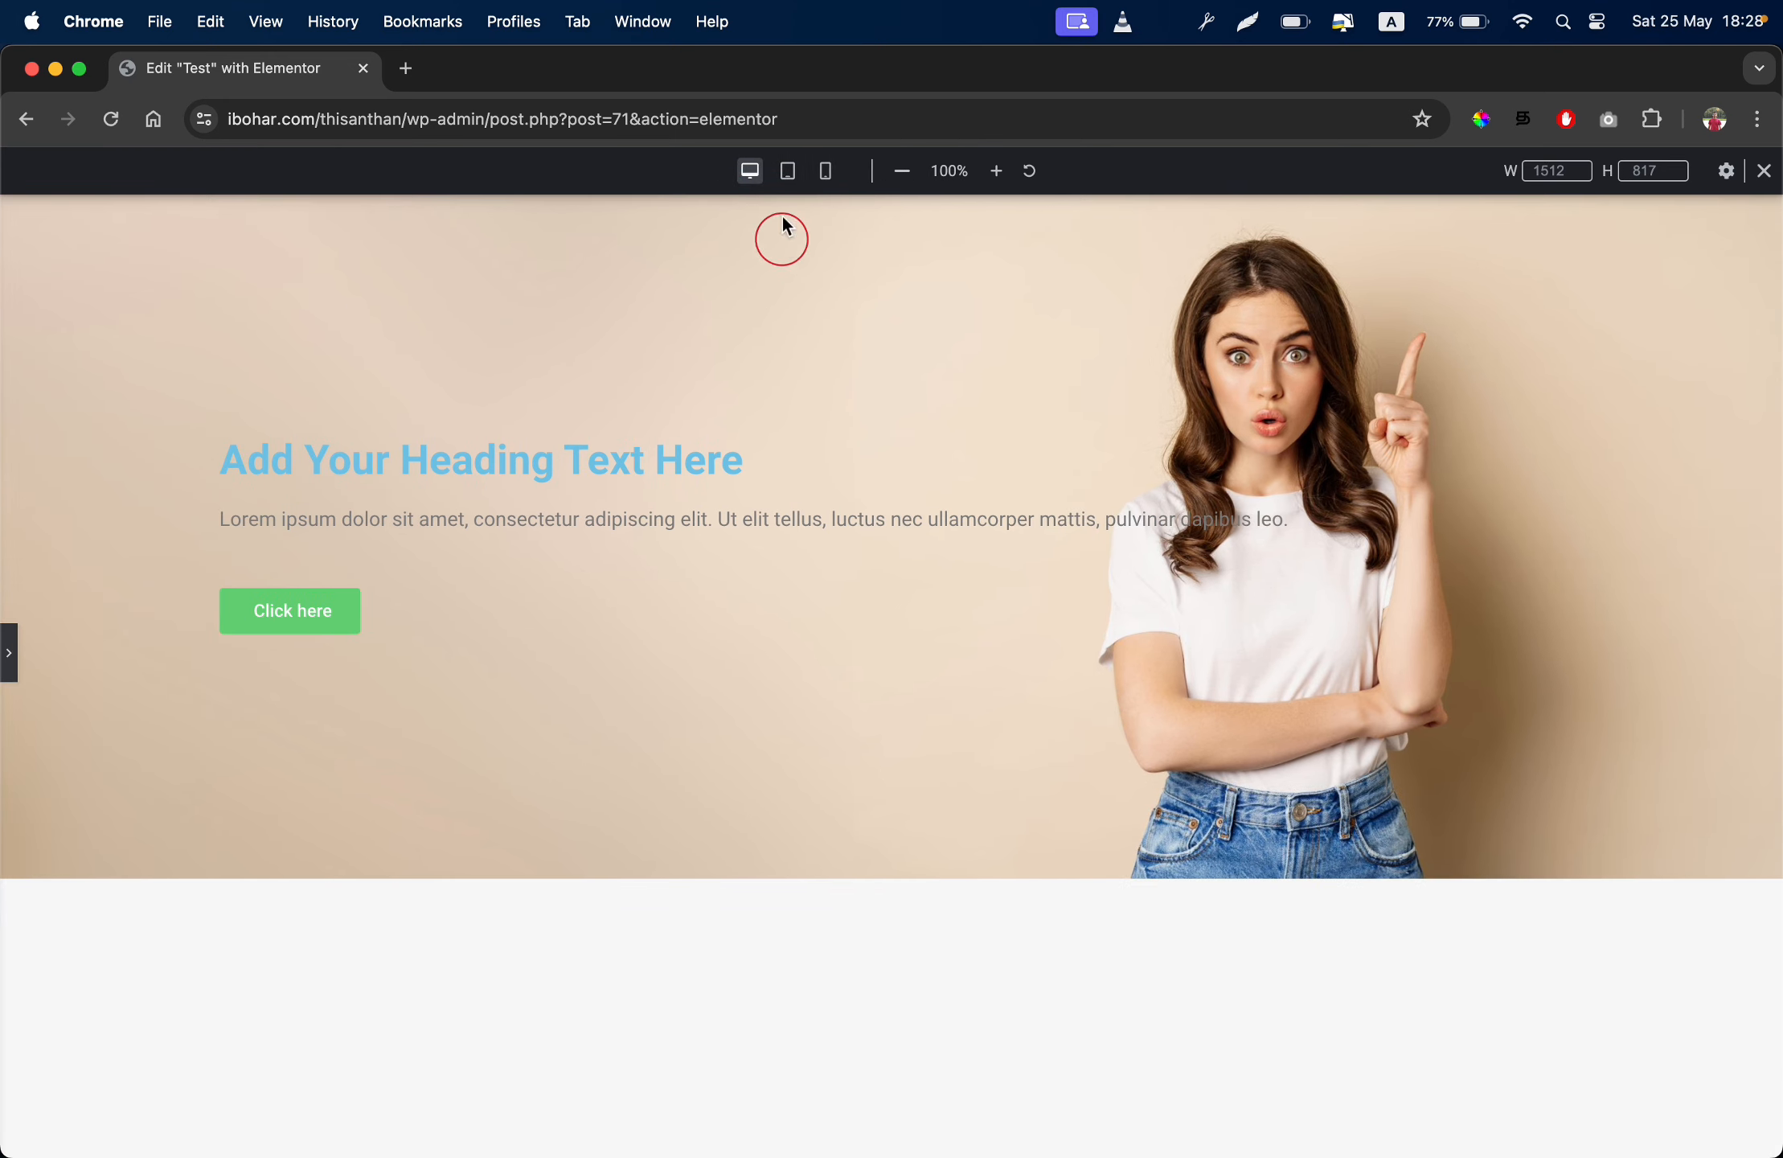
{"action": "left_click", "coordinate": [792, 176]}
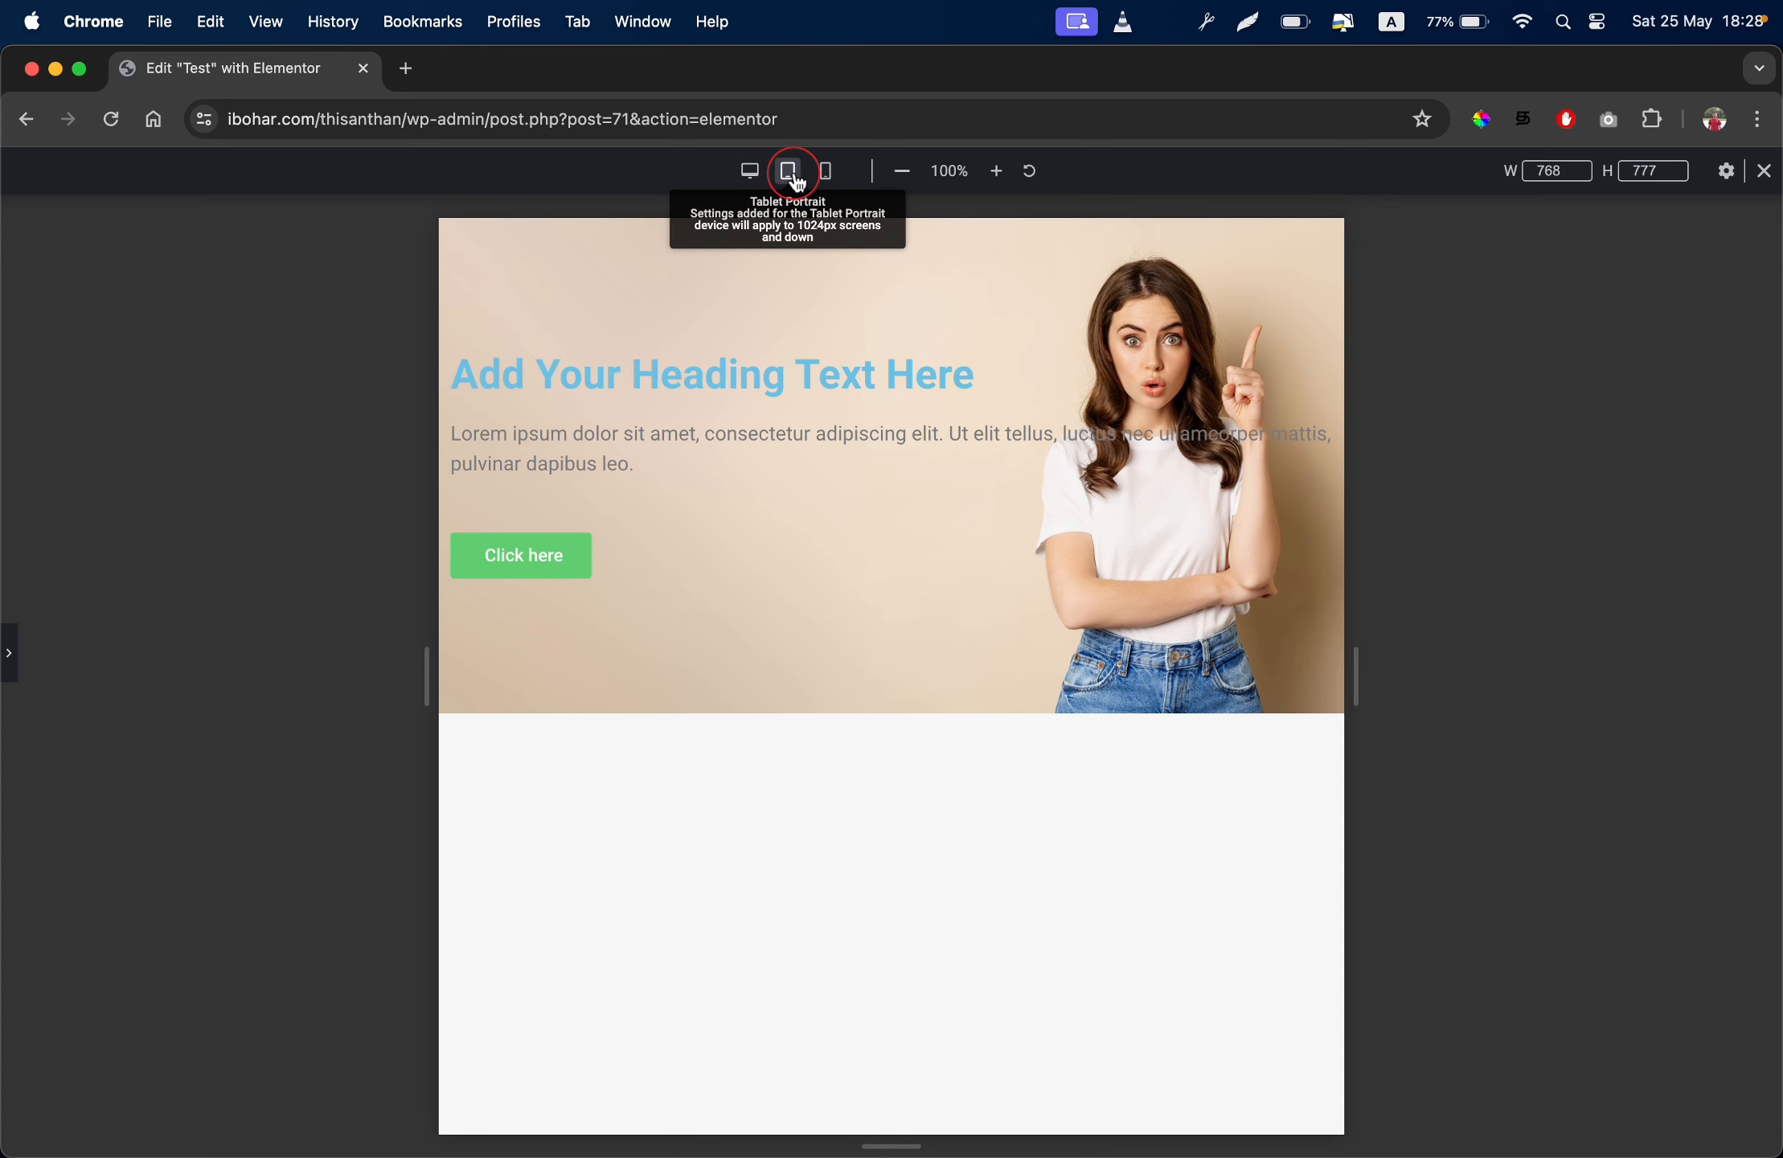
{"action": "left_click", "coordinate": [830, 179]}
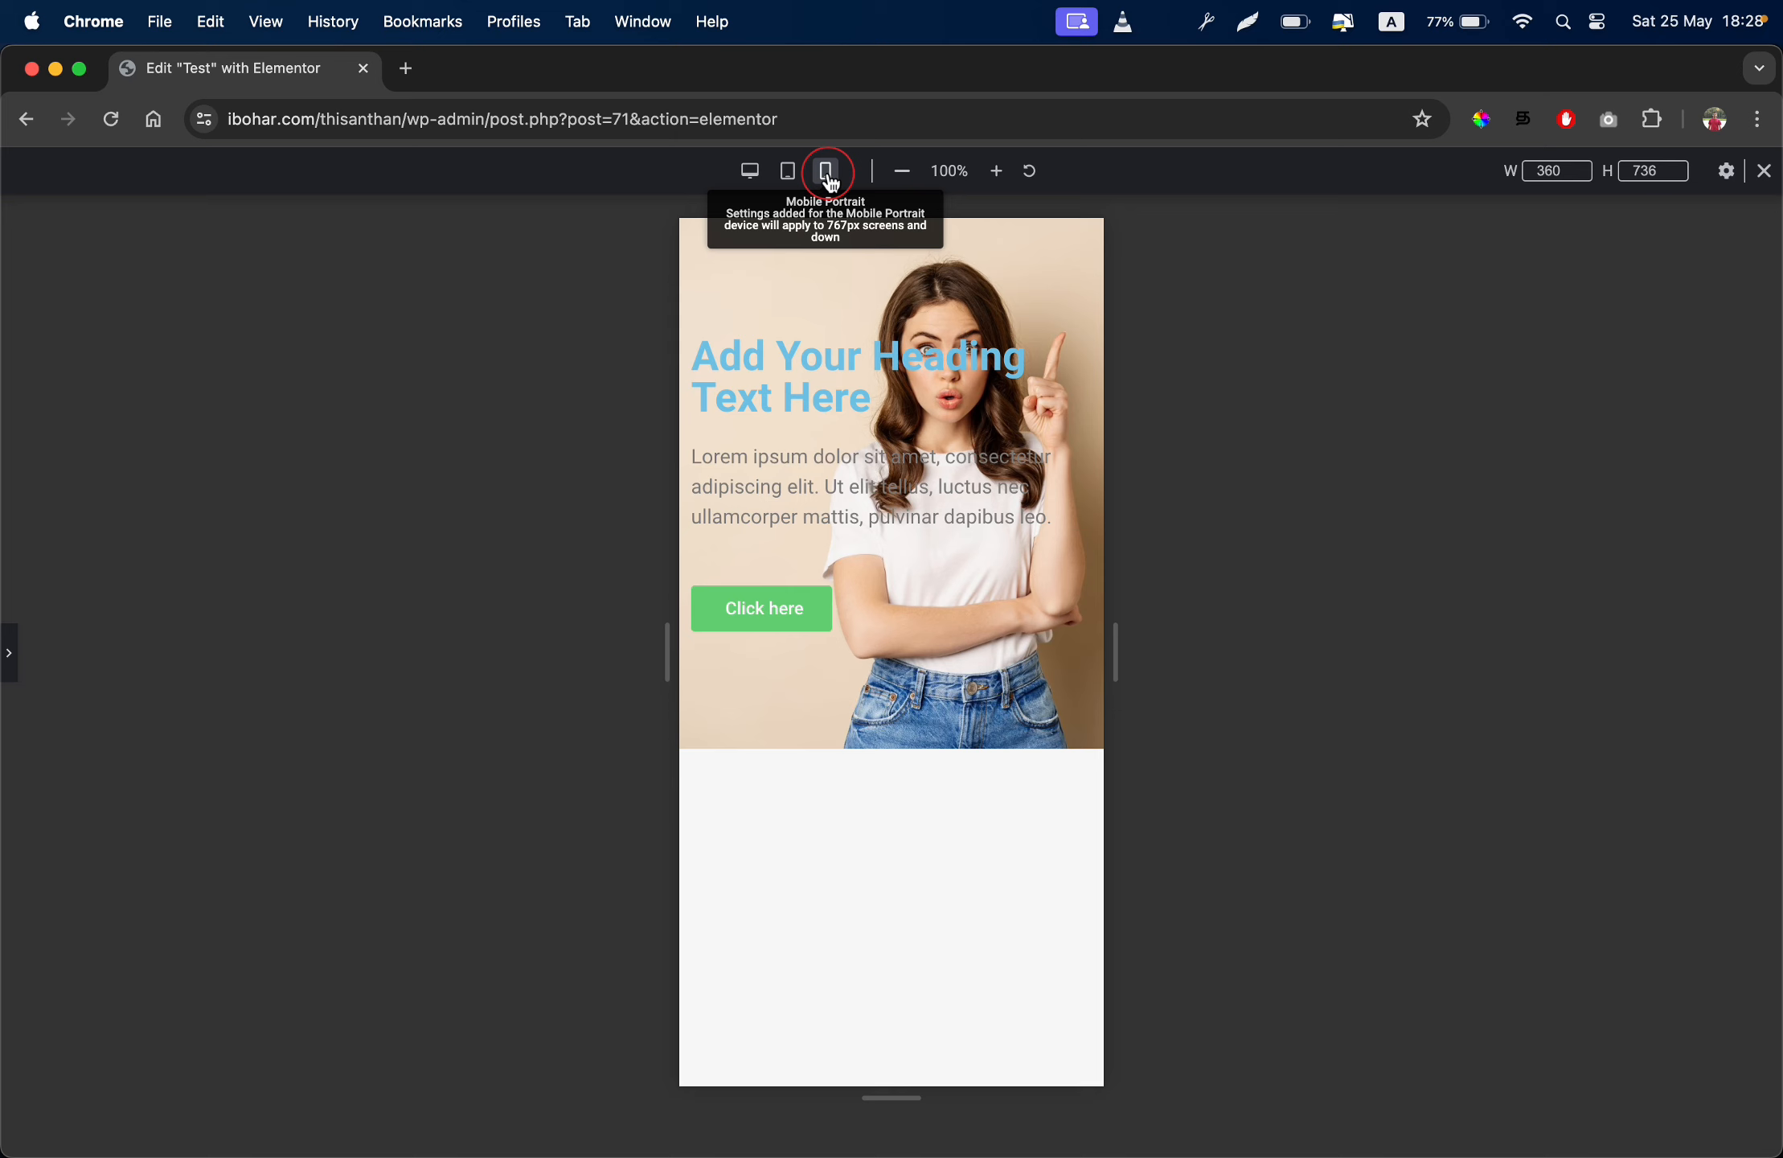
{"action": "left_click", "coordinate": [749, 180]}
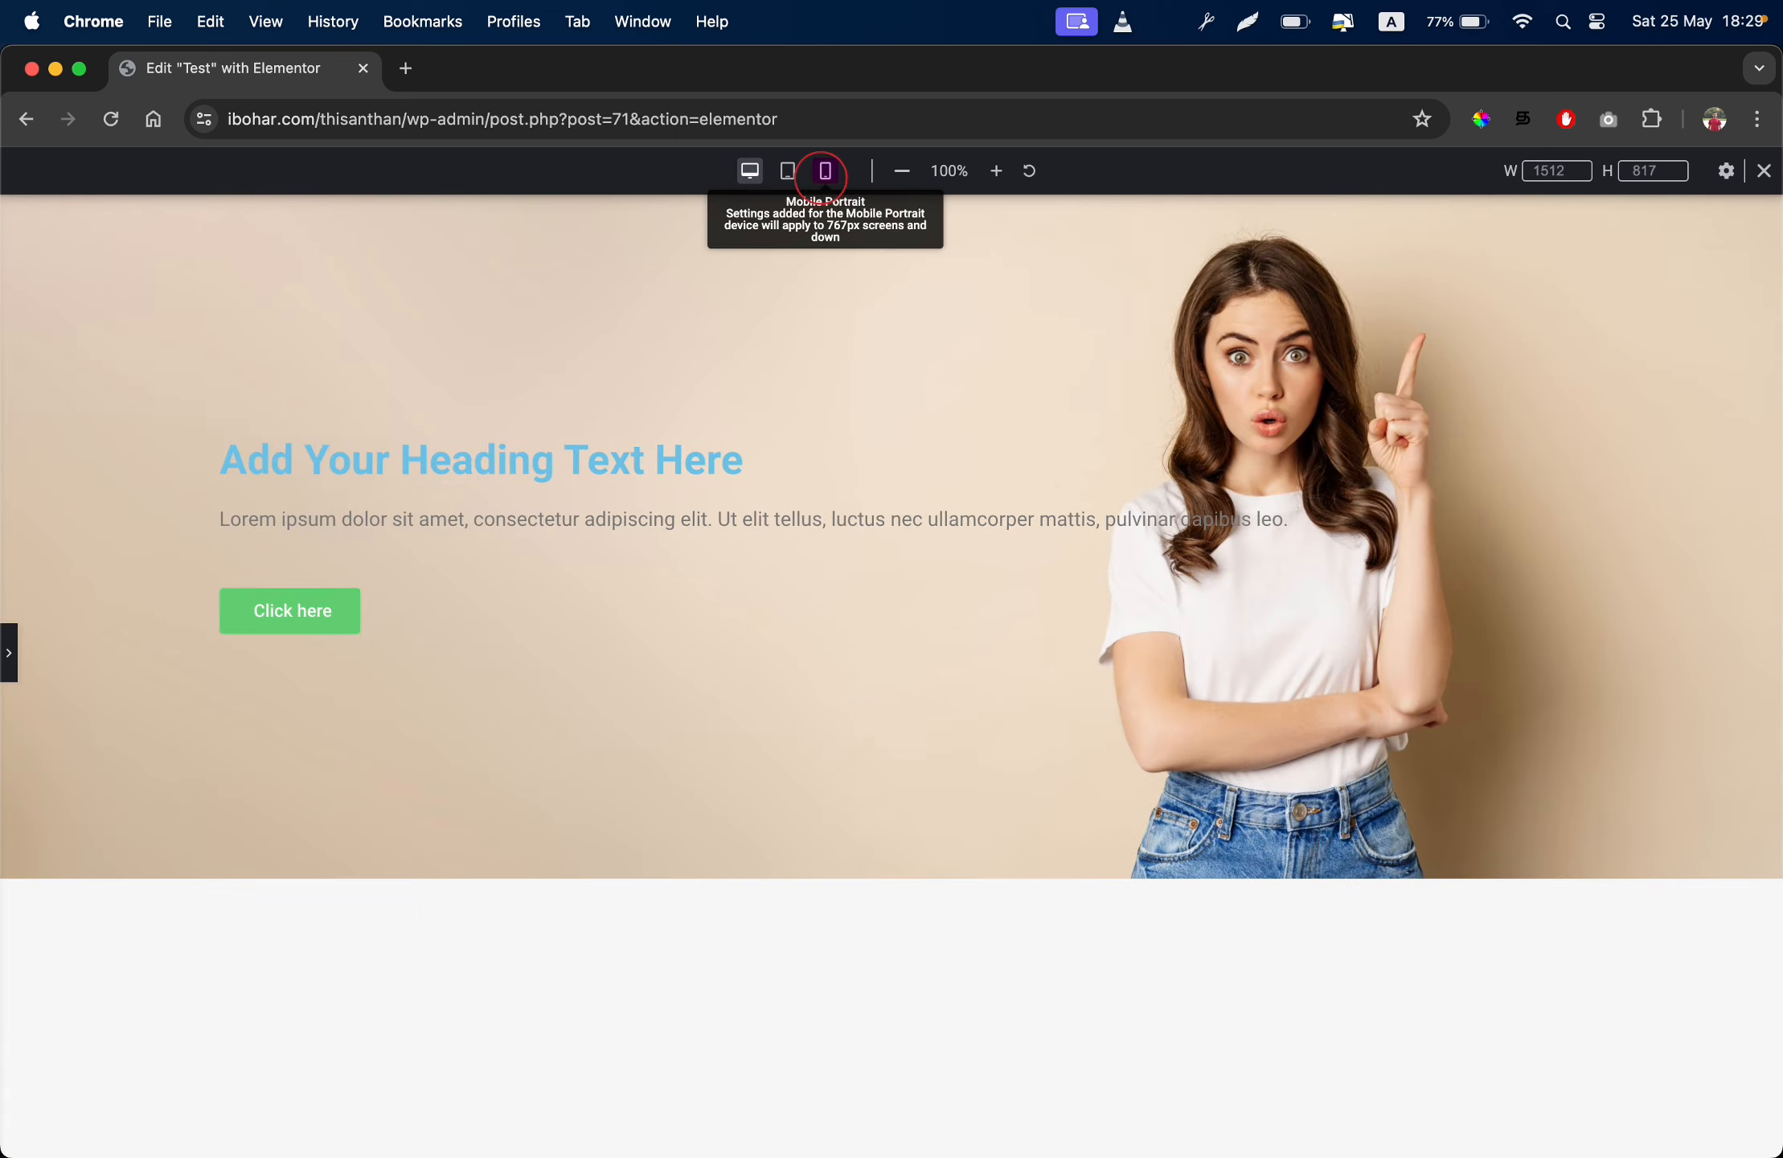
{"action": "left_click", "coordinate": [825, 183]}
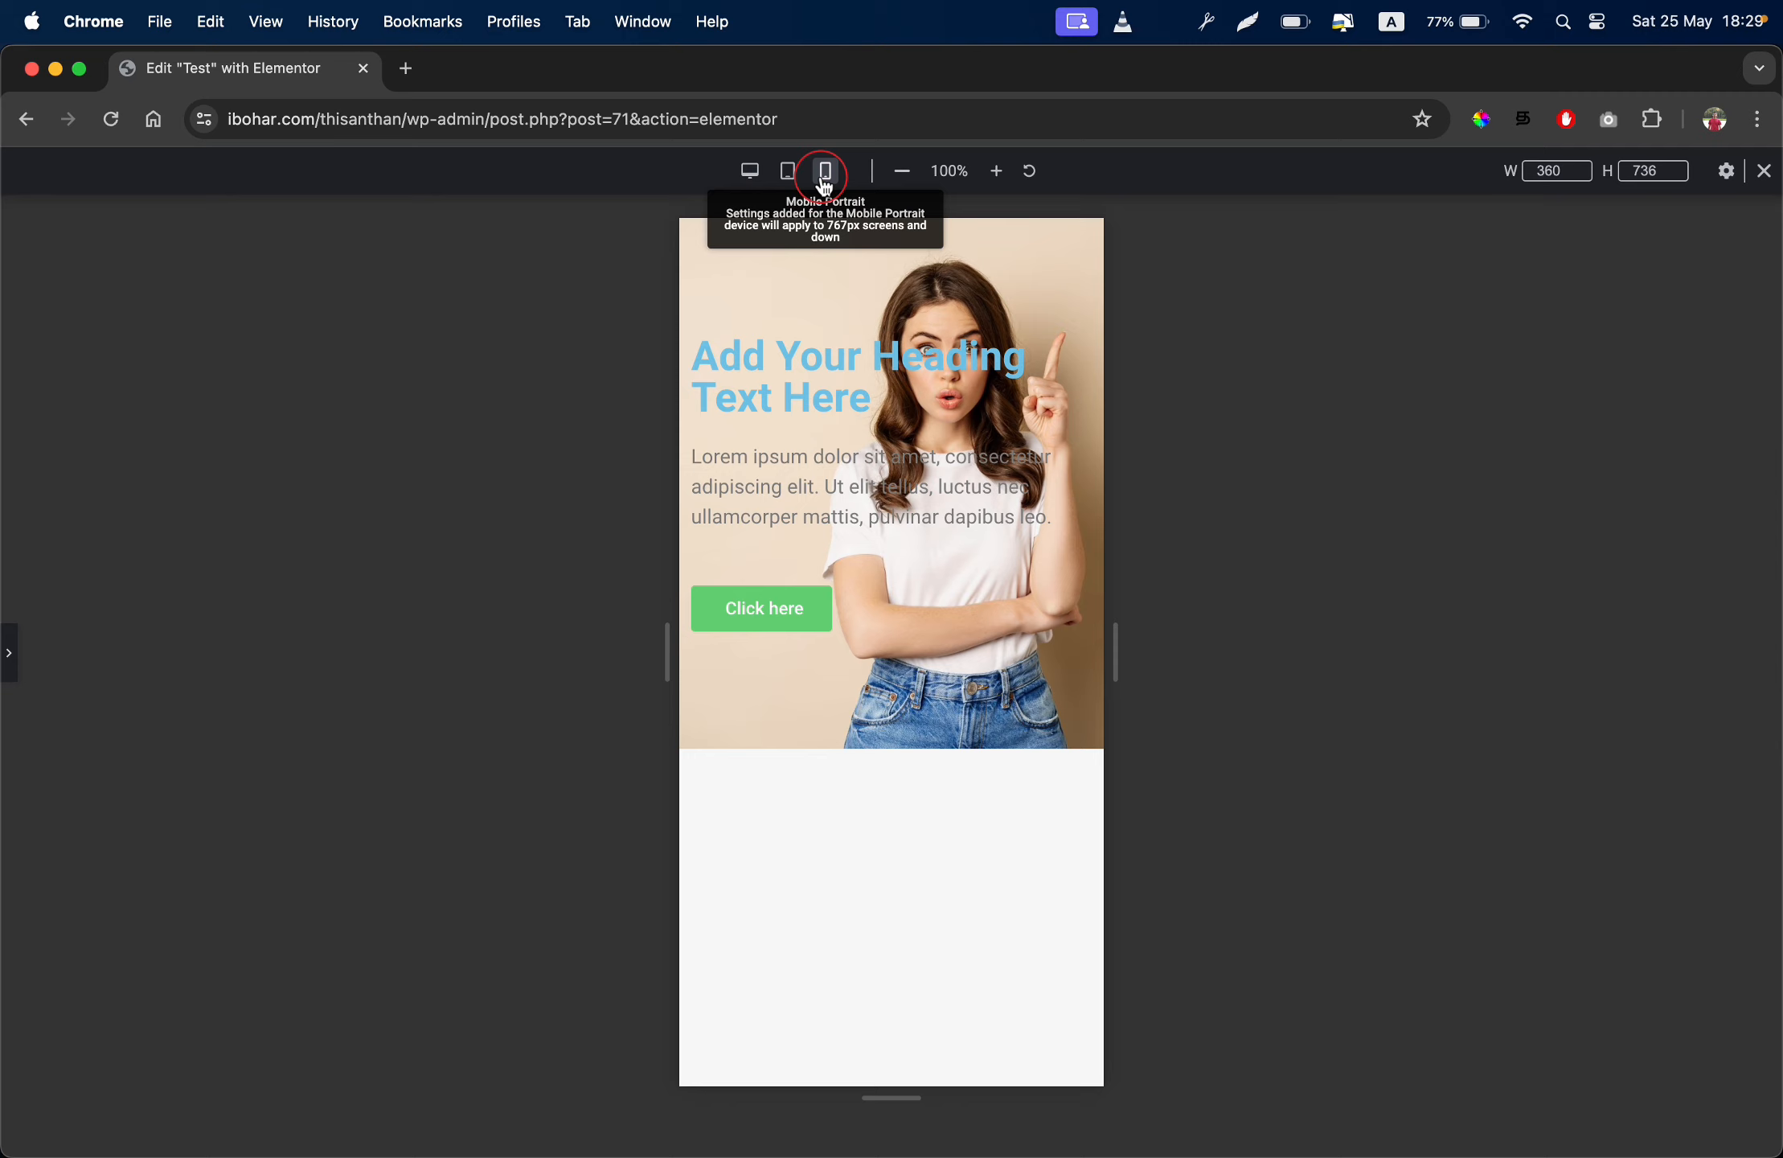
{"action": "left_click", "coordinate": [11, 654]}
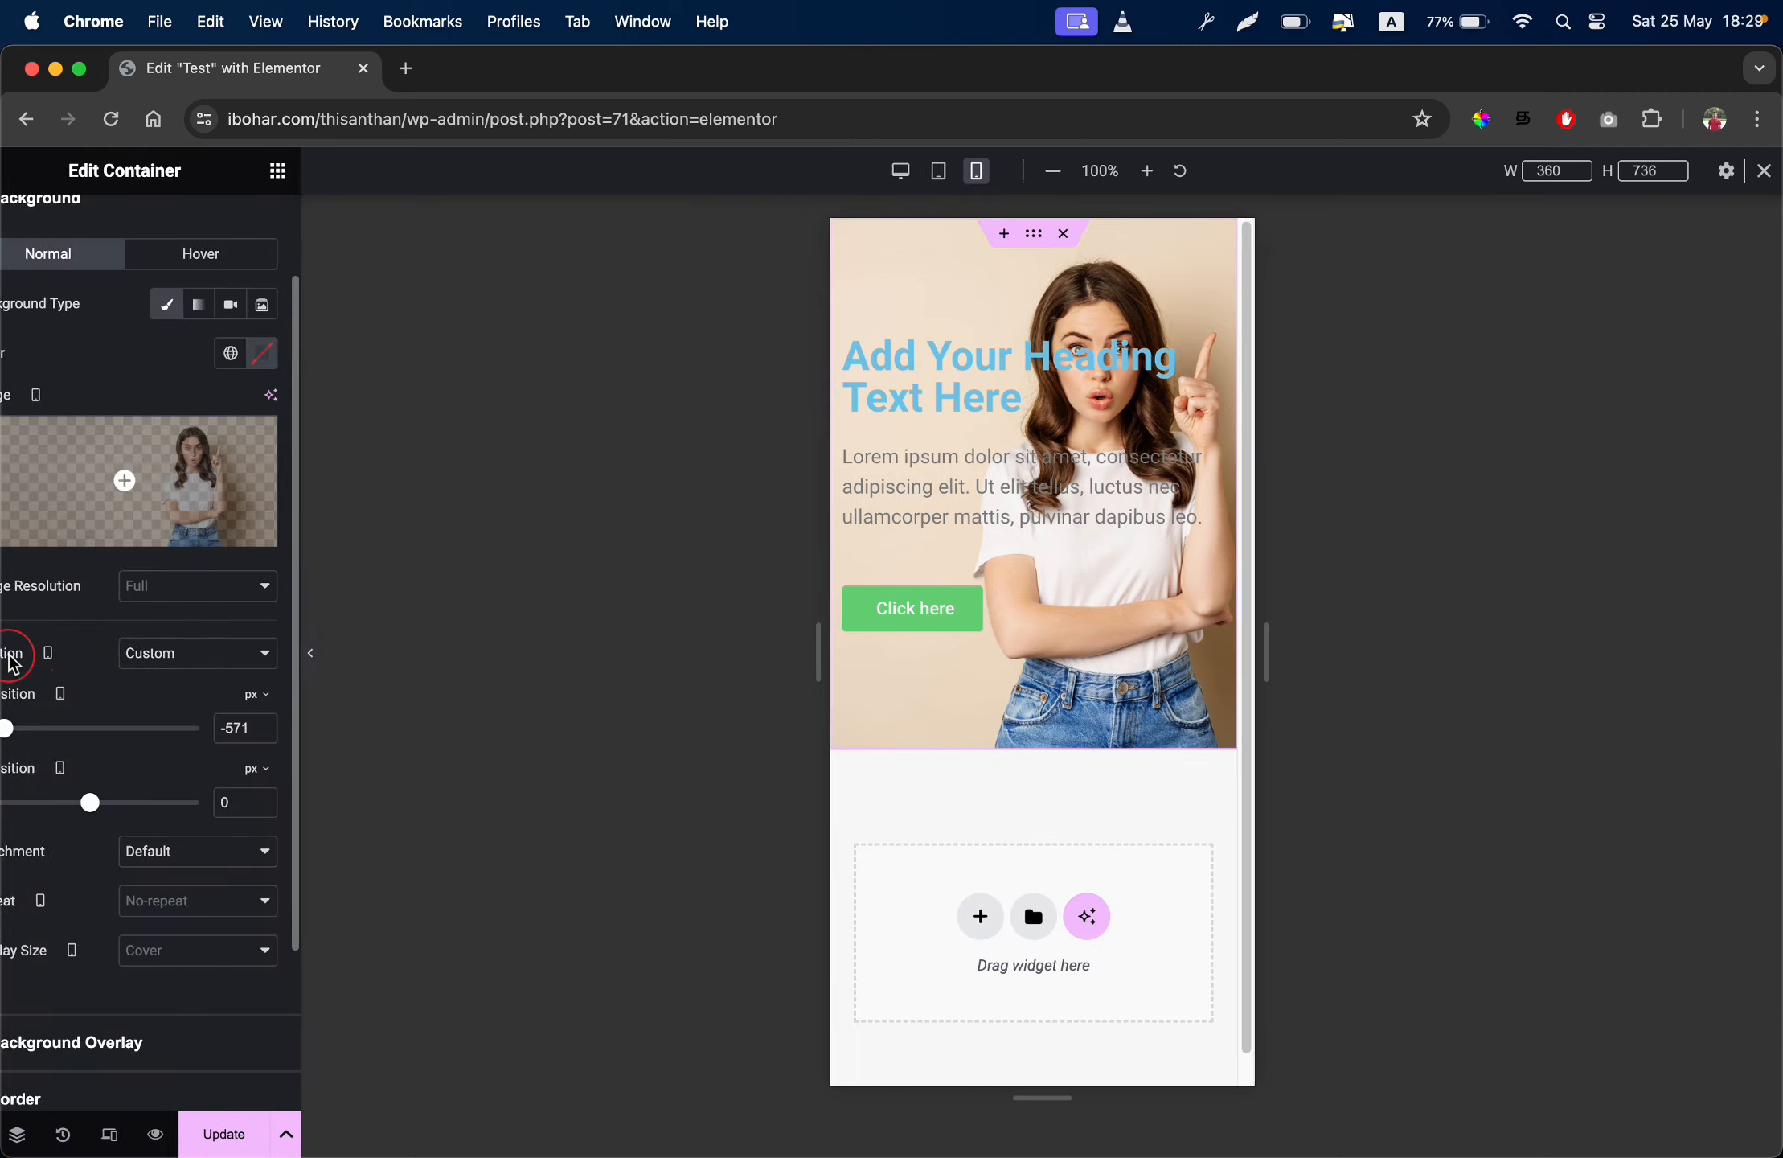